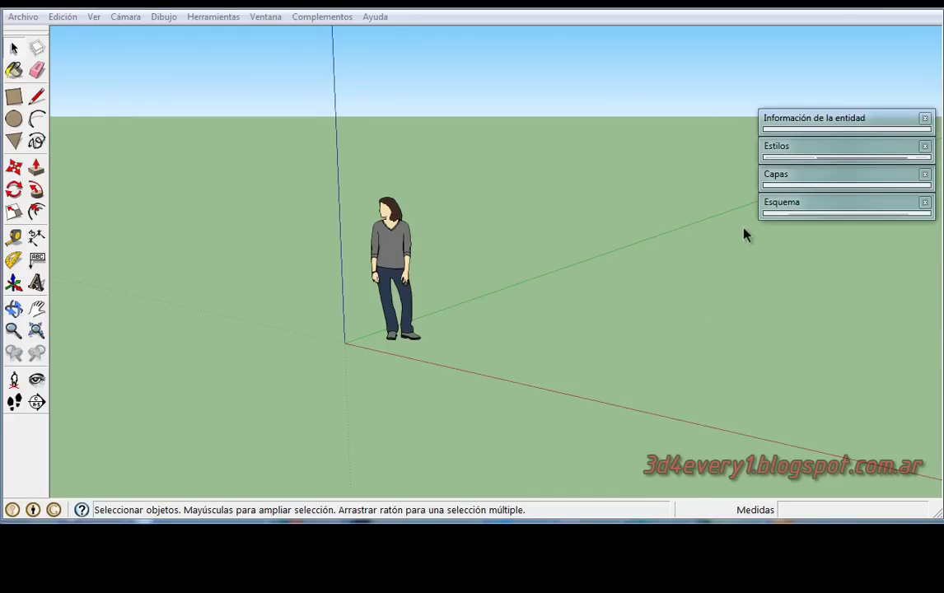
Turn on Puntos finales at size 13 in the in-model style's edge settings and update the style.
click(835, 156)
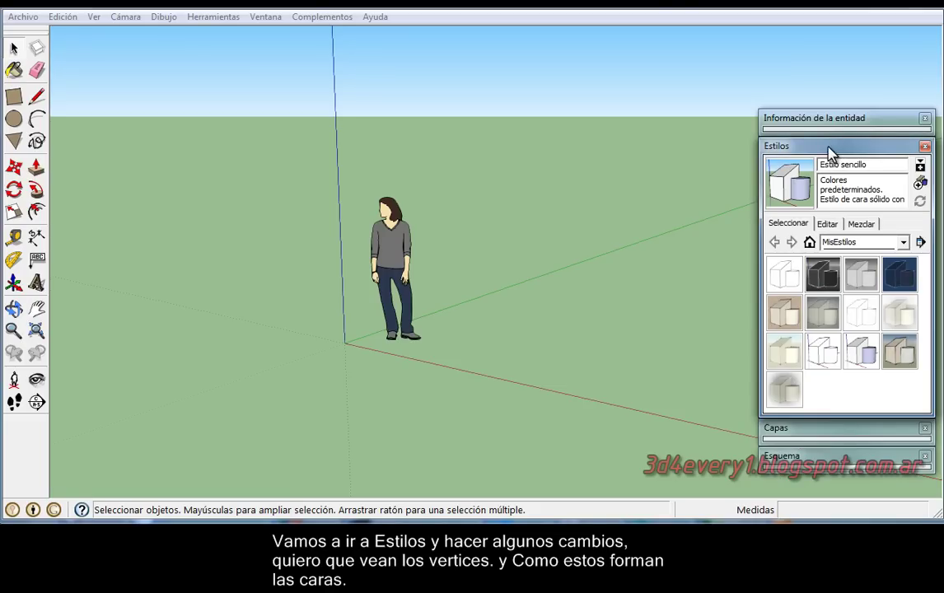
click(809, 242)
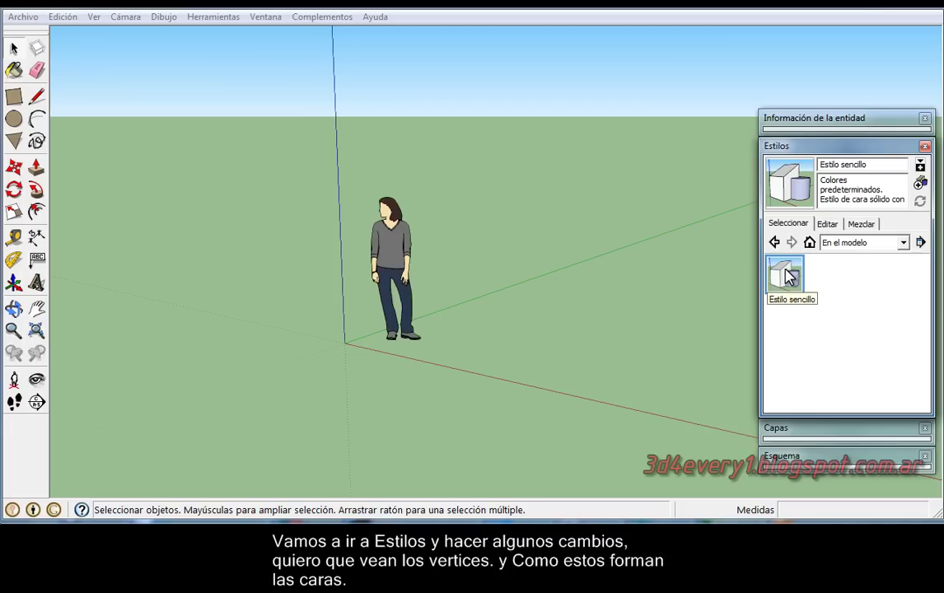
click(828, 225)
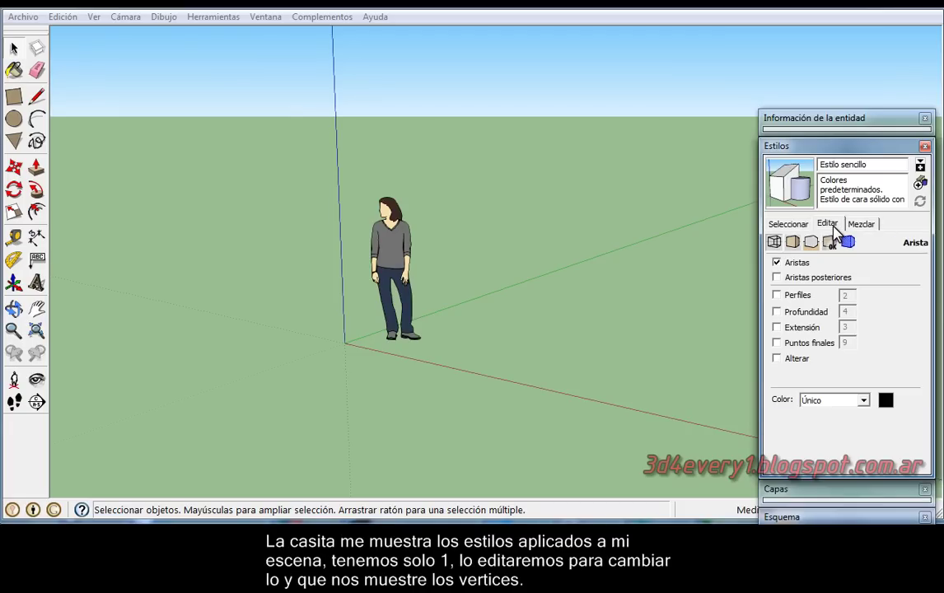
click(777, 342)
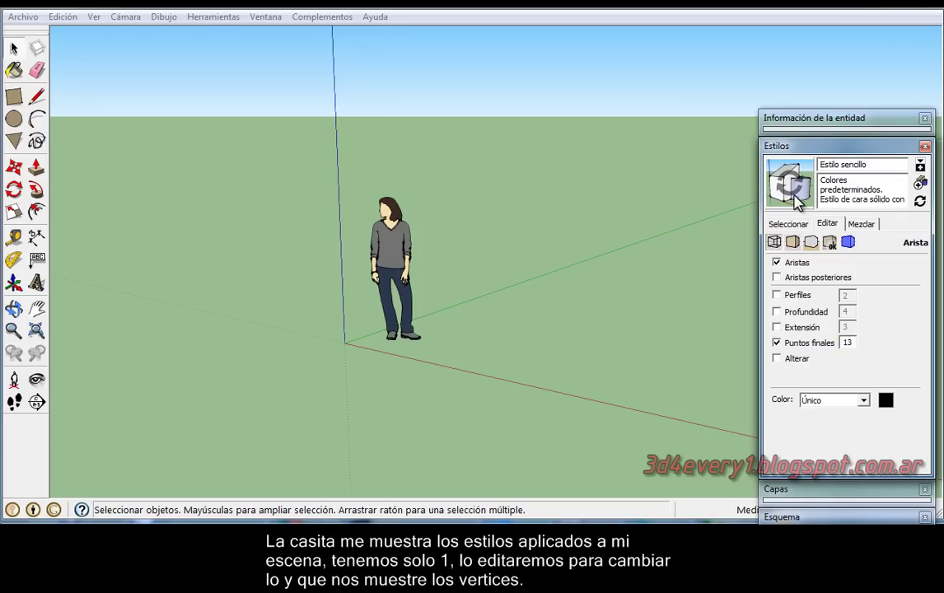
click(844, 340)
text(13)
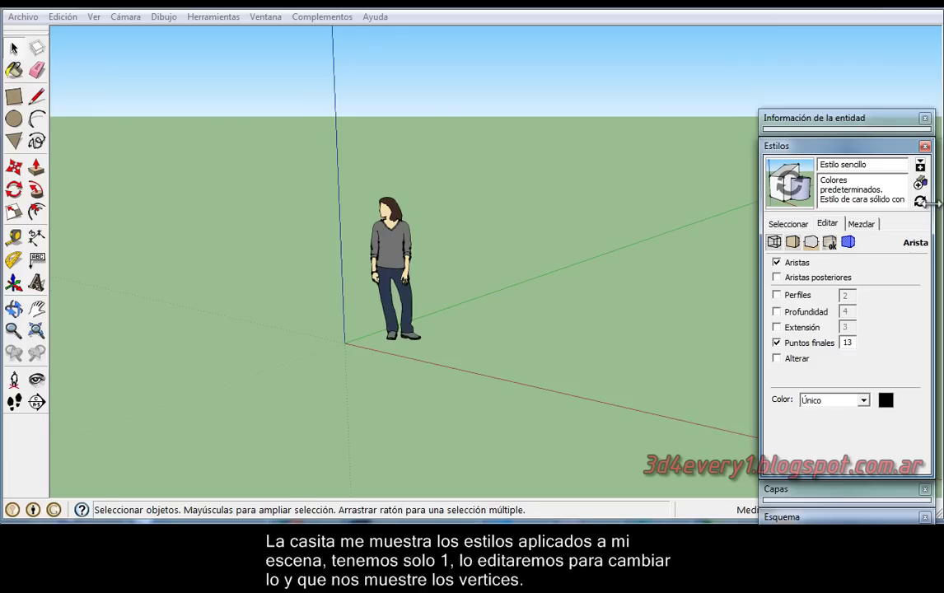
click(920, 202)
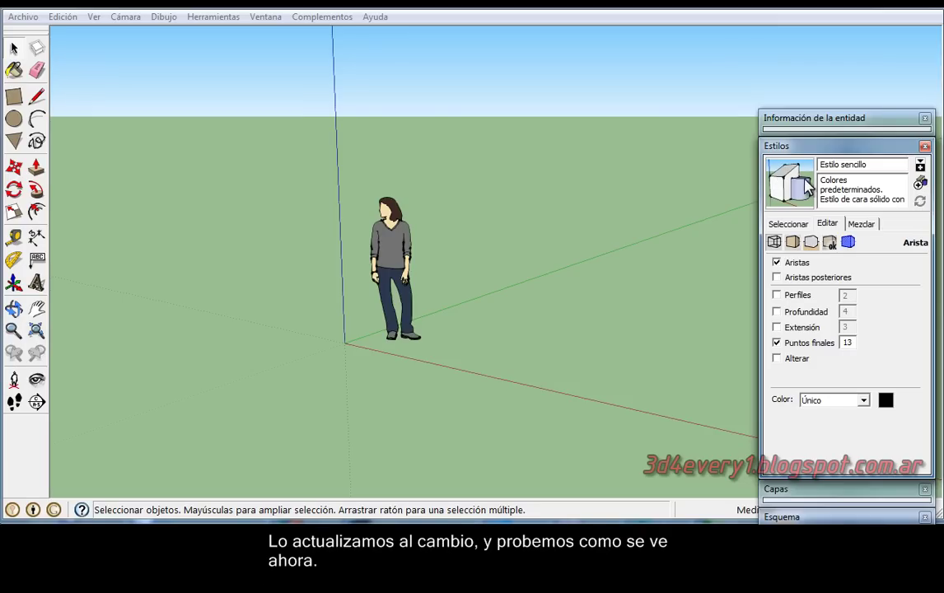
click(793, 226)
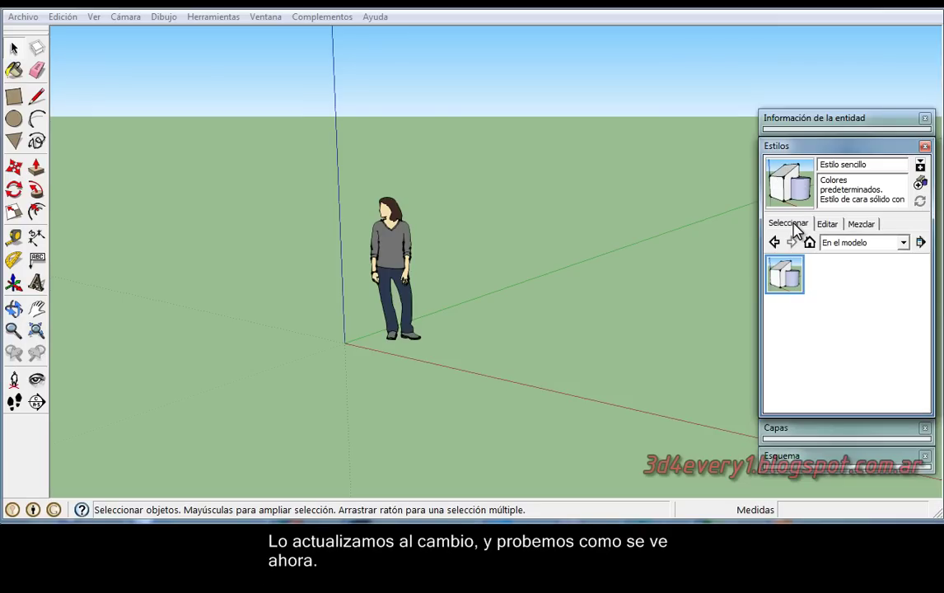
Draw a rectangle on the ground beside the figure with the Rectangle tool.
mouse_move(337, 334)
middle_down()
mouse_move(344, 361)
mouse_move(324, 407)
middle_up()
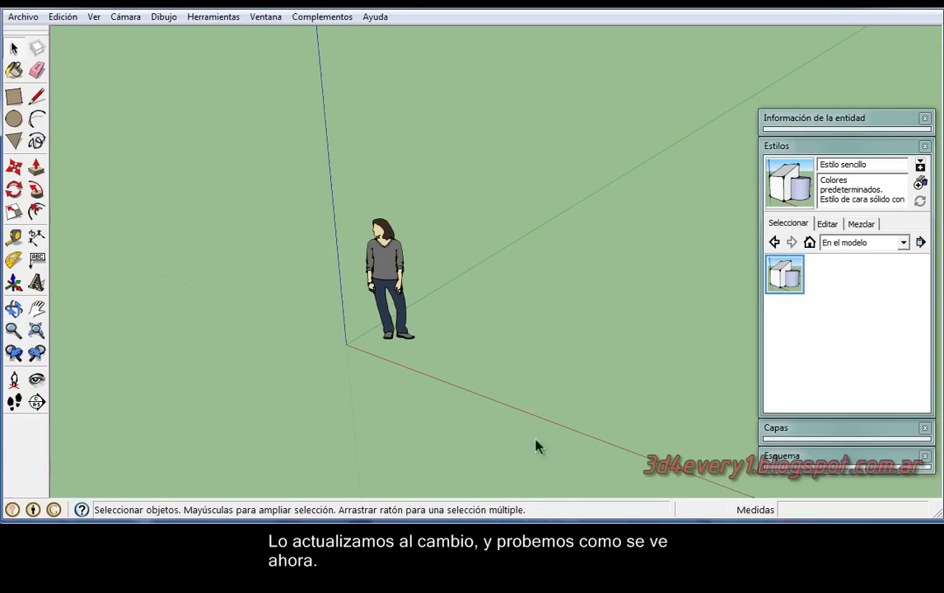
middle_drag(574, 449, 418, 380)
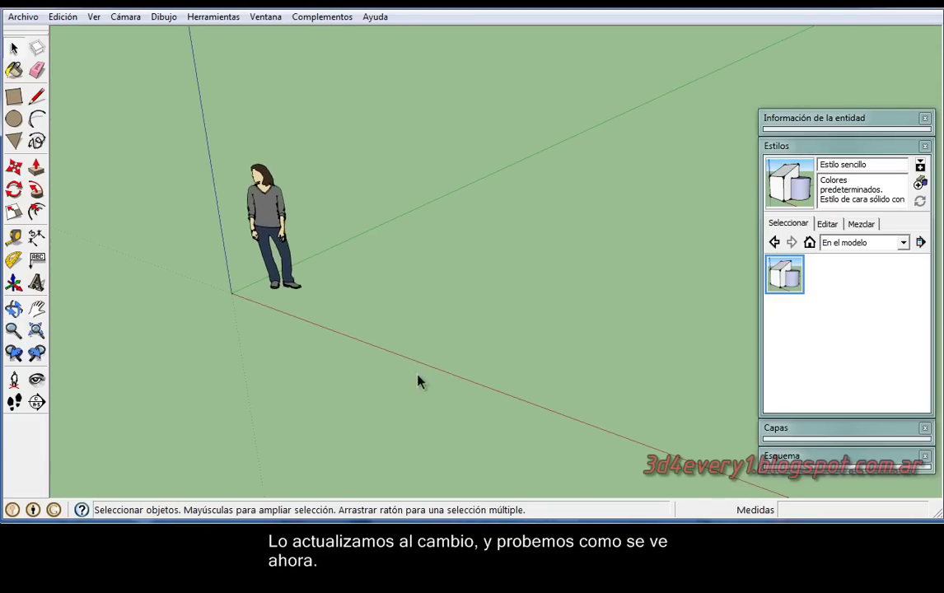
click(13, 96)
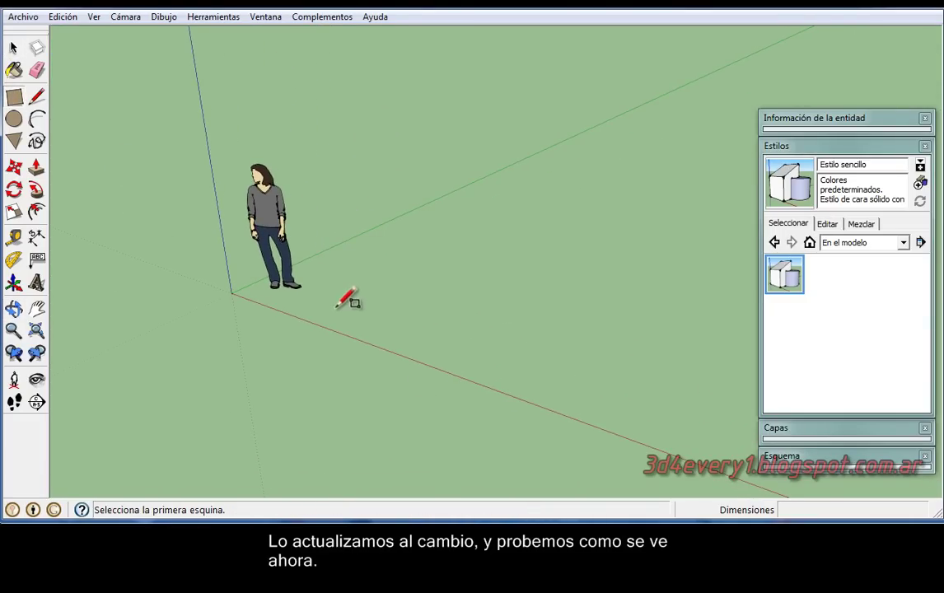
click(335, 308)
click(536, 272)
mouse_move(513, 292)
middle_down()
mouse_move(504, 366)
mouse_move(539, 290)
middle_up()
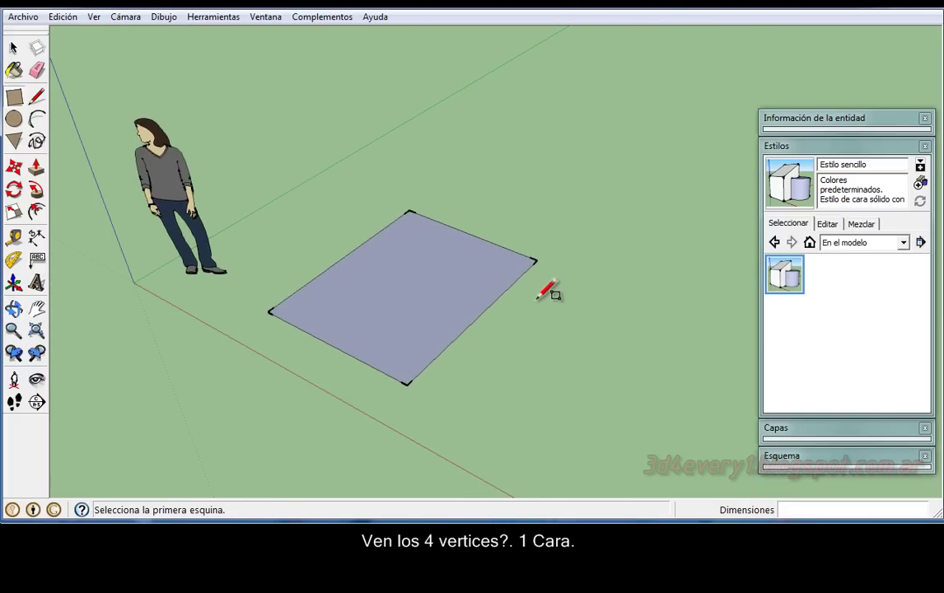
key(space)
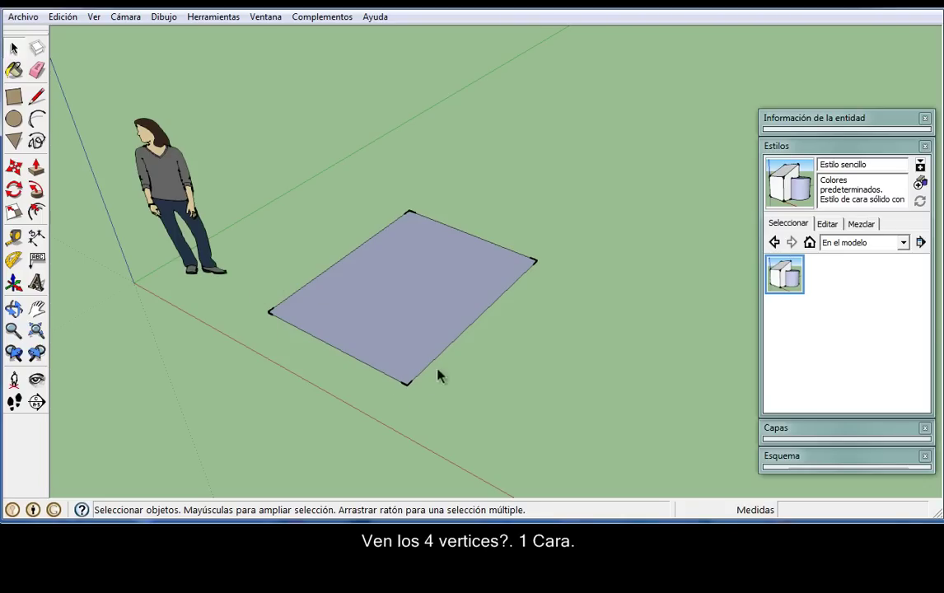
Zoom and orbit around the new rectangle to frame the area beside it.
scroll(428, 373, down, 2)
middle_drag(428, 373, 439, 327)
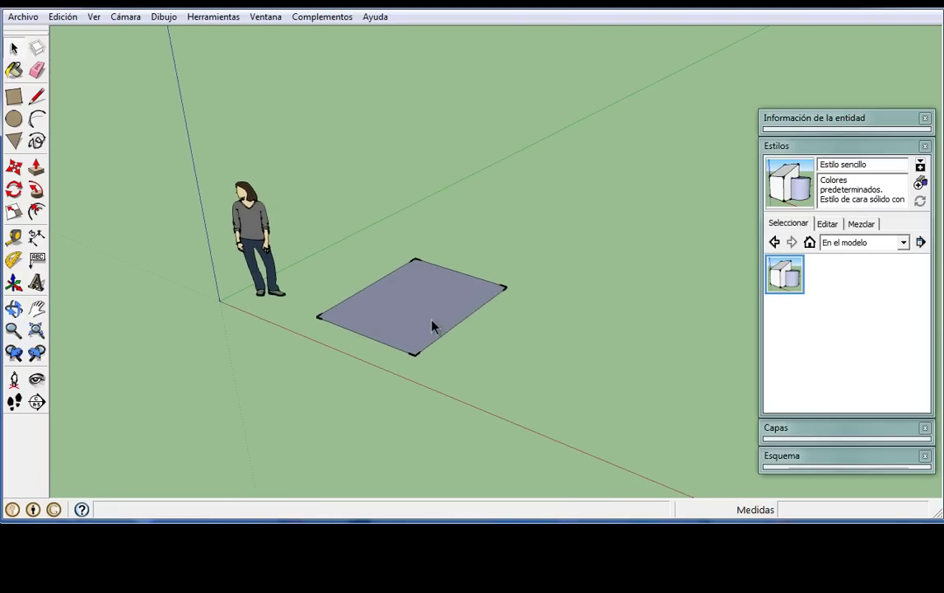
scroll(433, 327, up, 2)
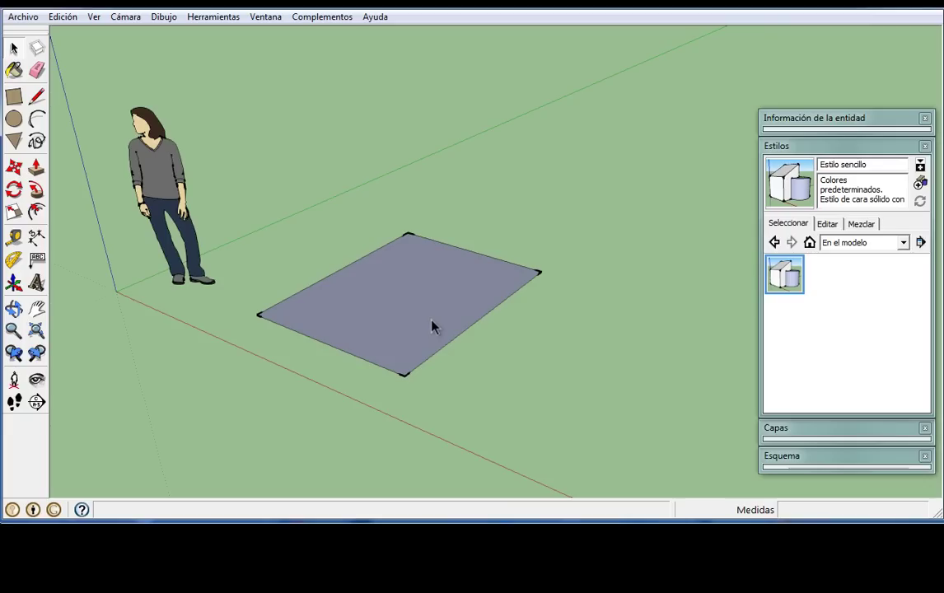
key(l)
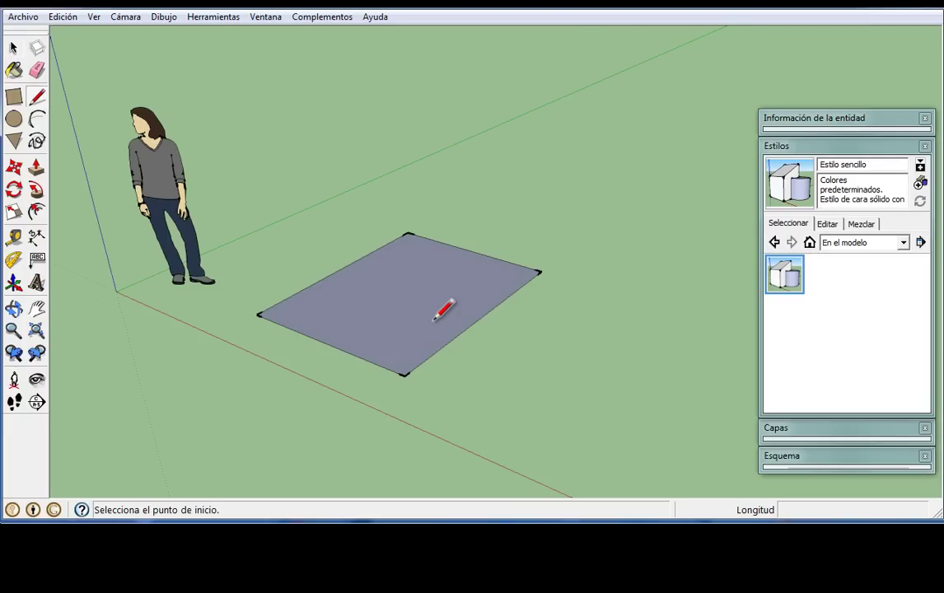
scroll(435, 320, down, 2)
scroll(435, 320, down, 1)
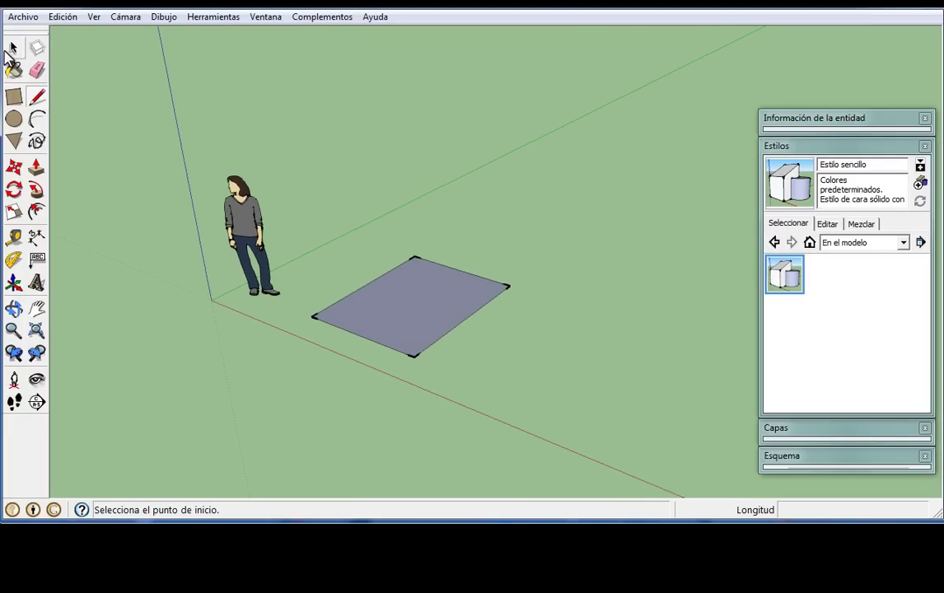
Trace a closed outline along the green and red axes, forming a five-vertex second face.
click(443, 369)
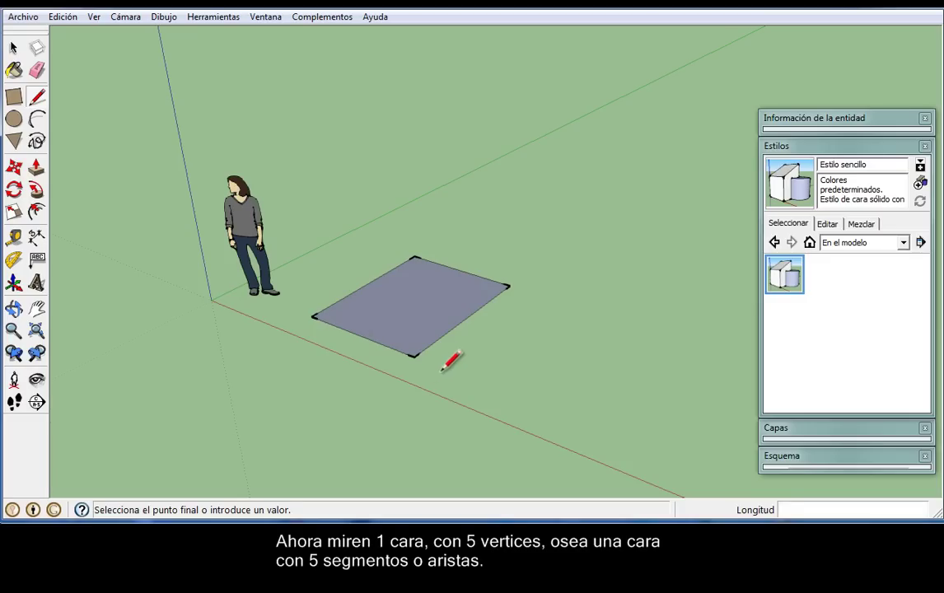
click(535, 296)
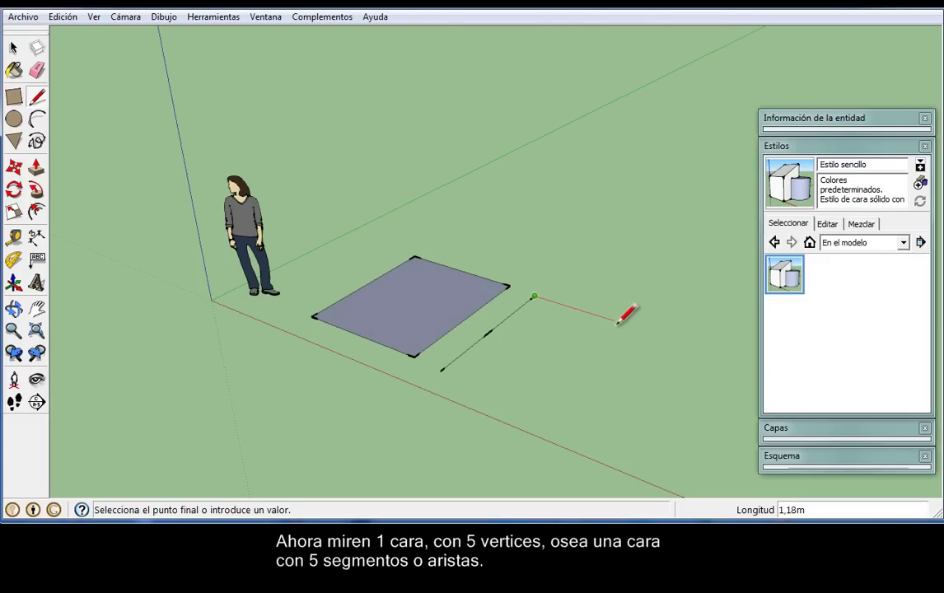
click(622, 323)
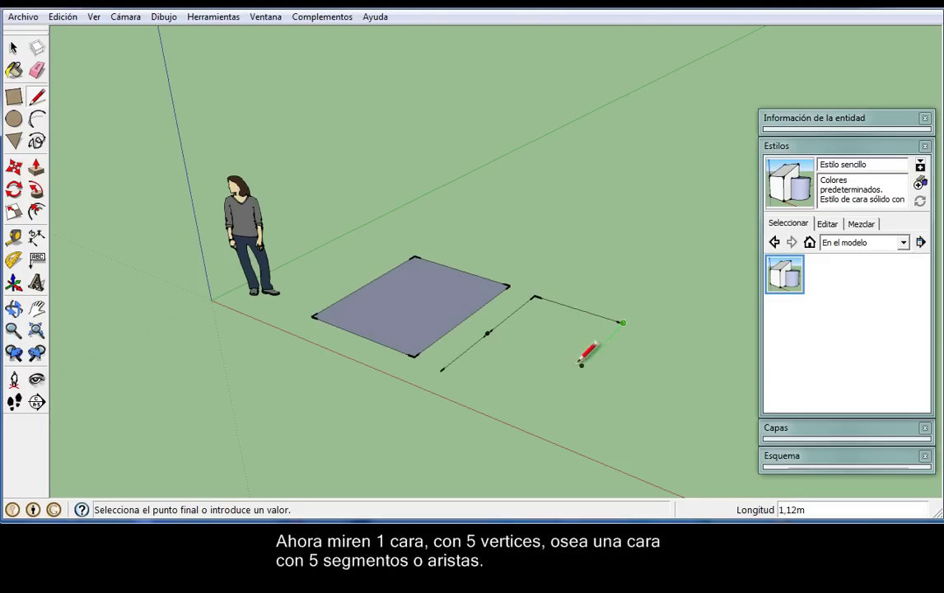
click(539, 410)
click(442, 371)
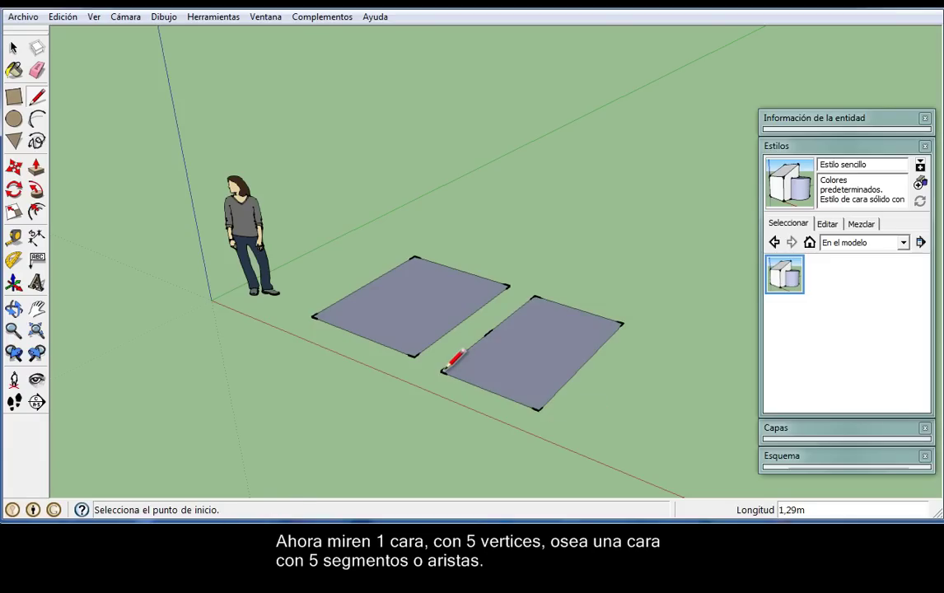
key(space)
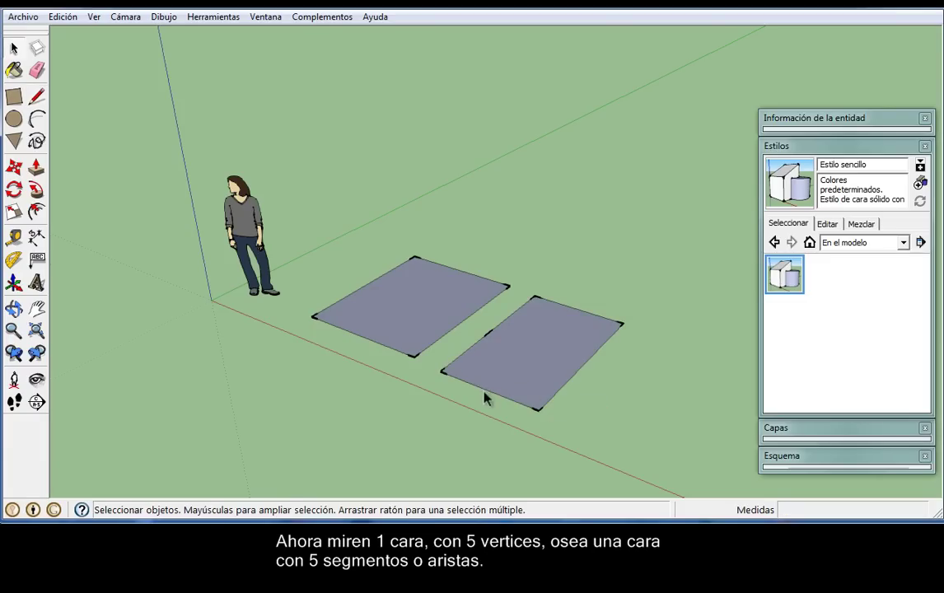
middle_drag(529, 367, 504, 382)
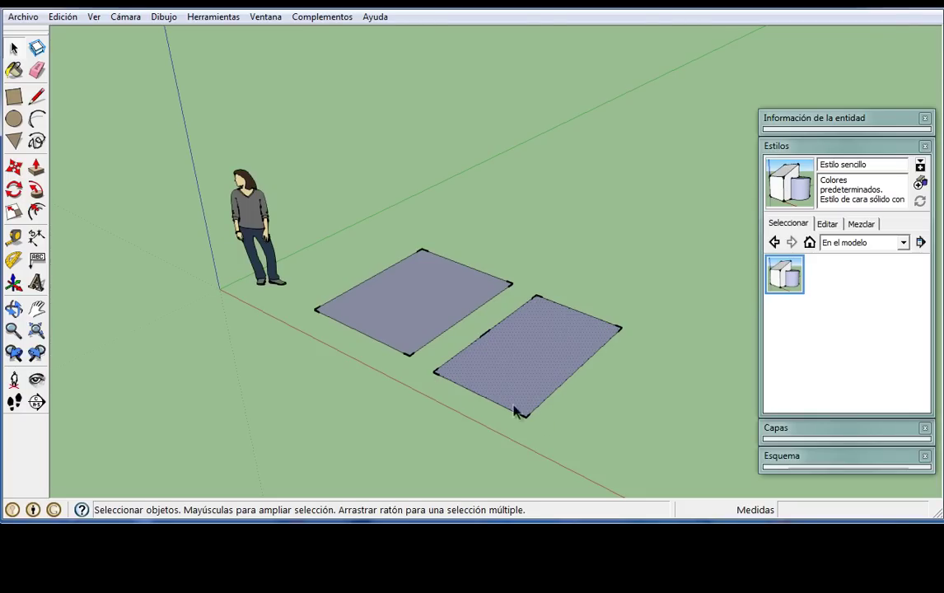
mouse_move(544, 414)
middle_down()
mouse_move(559, 408)
mouse_move(422, 321)
mouse_move(427, 380)
middle_up()
key(l)
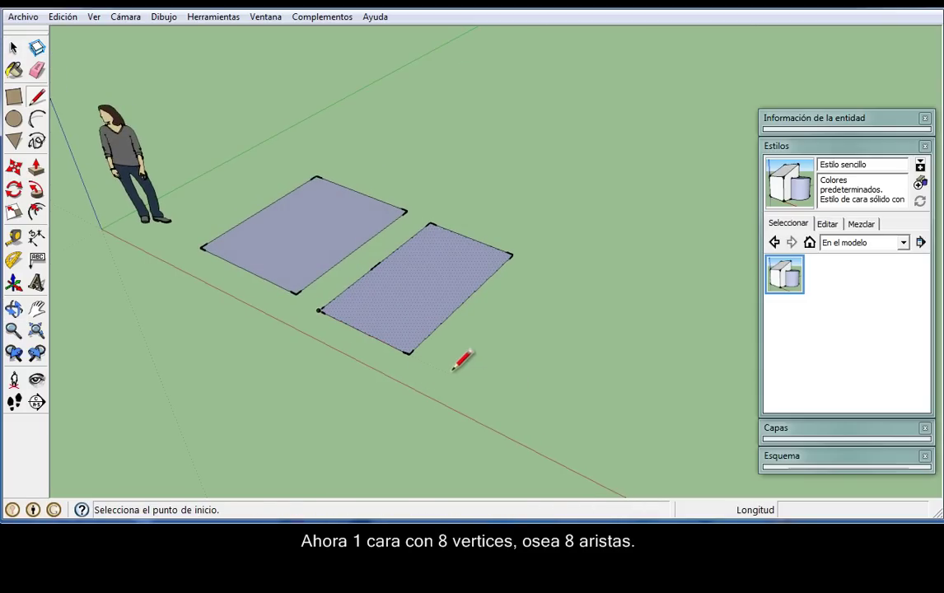
Trace a closed chain of segmented lines in front of the faces, forming a third face.
click(449, 373)
click(516, 305)
click(549, 271)
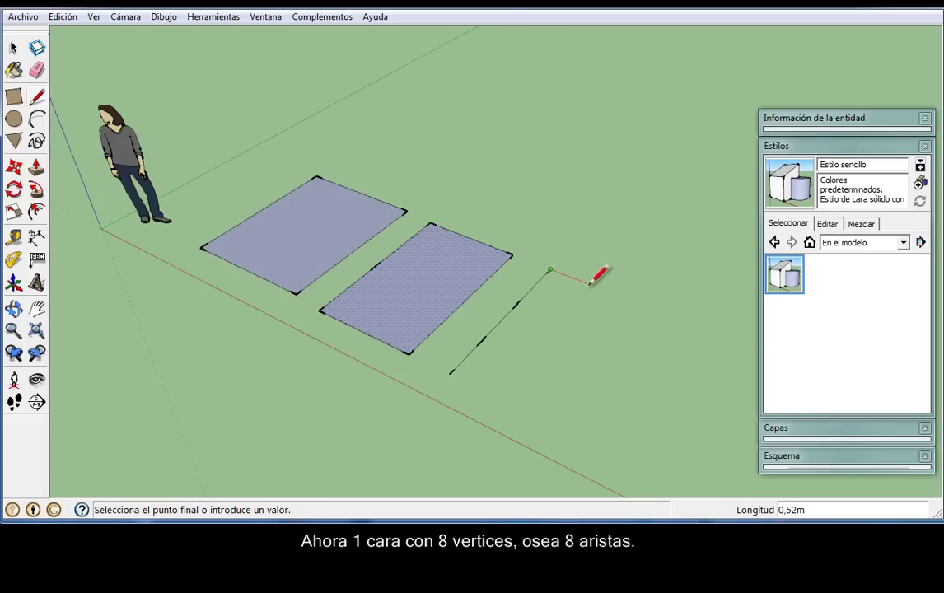
click(624, 296)
click(651, 308)
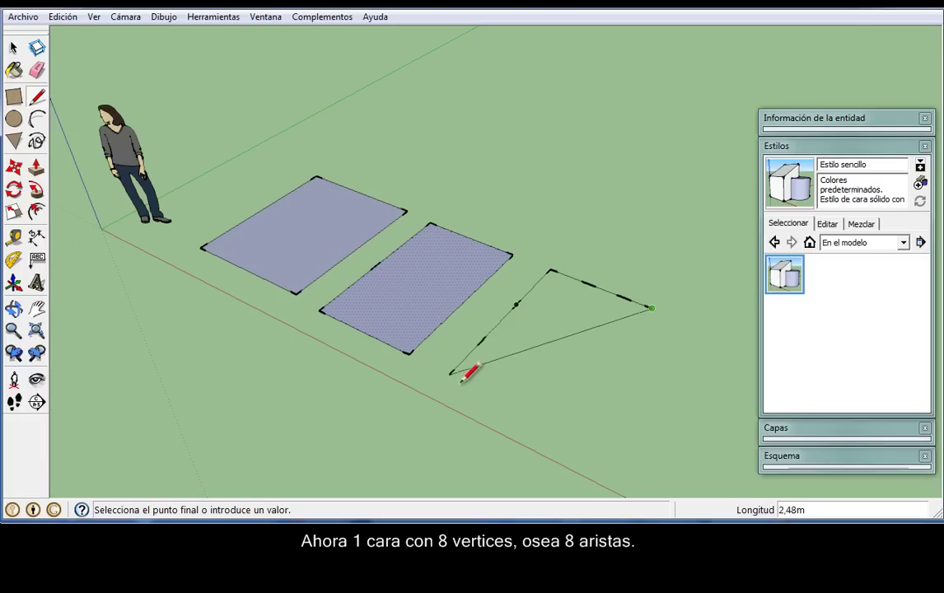
click(563, 429)
click(449, 374)
mouse_move(451, 375)
middle_down()
mouse_move(482, 360)
mouse_move(466, 381)
middle_up()
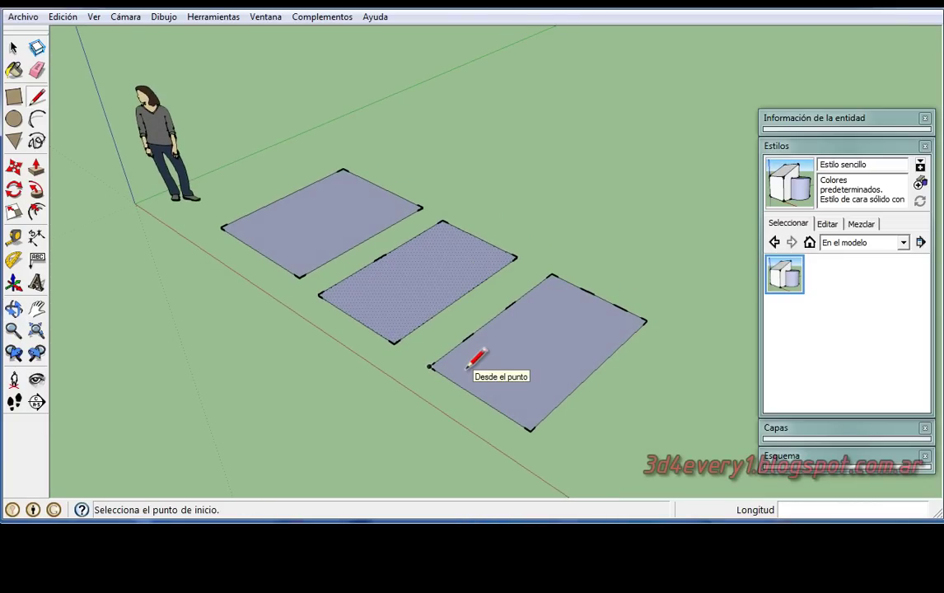
click(13, 49)
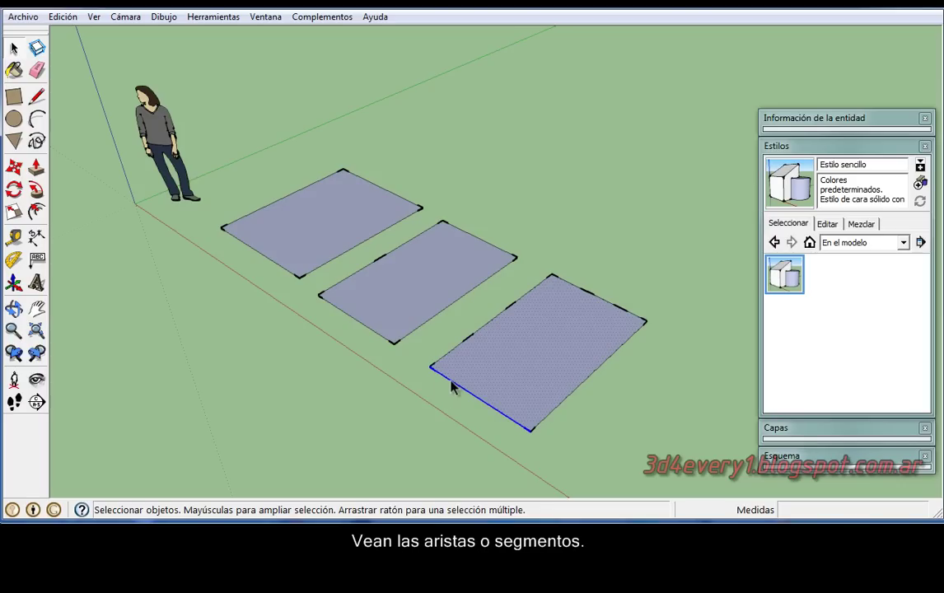
Select the front face with its edges, then deselect it and orbit around the three faces.
double_click(543, 344)
click(633, 253)
middle_drag(543, 328, 558, 348)
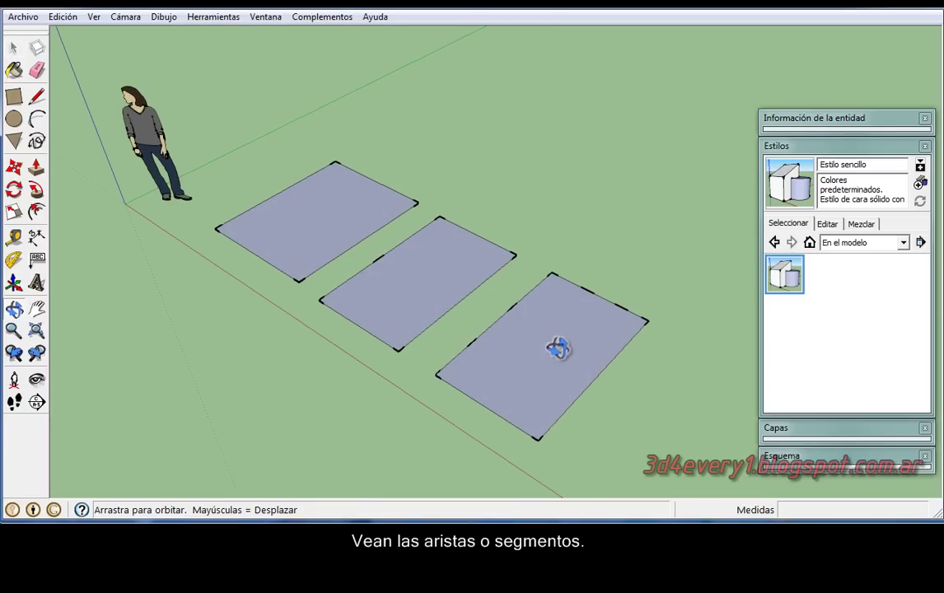
mouse_move(561, 396)
middle_down()
mouse_move(527, 363)
mouse_move(594, 384)
mouse_move(624, 348)
mouse_move(602, 359)
middle_up()
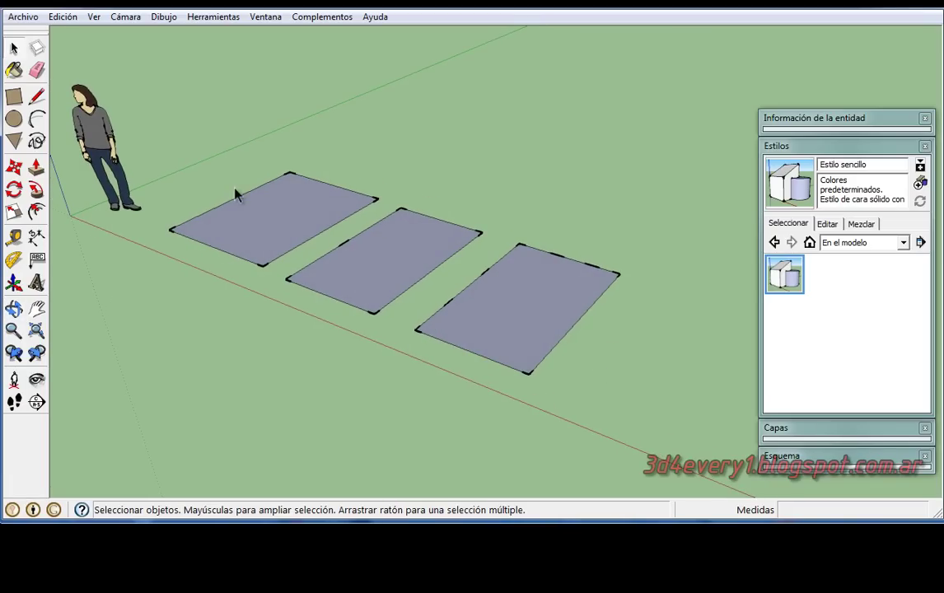
Push/Pull the first rectangle up into a 0,62m box.
click(36, 170)
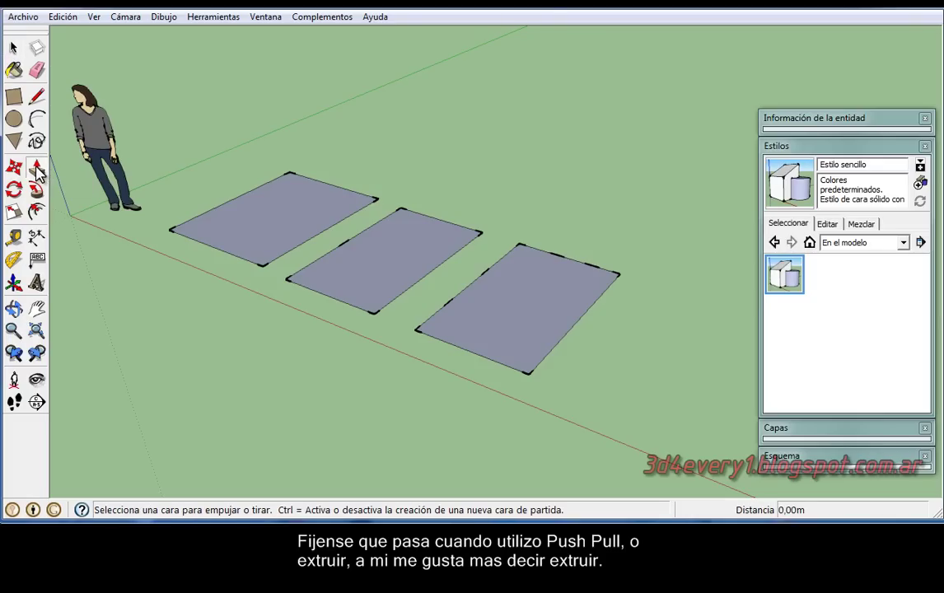
click(275, 226)
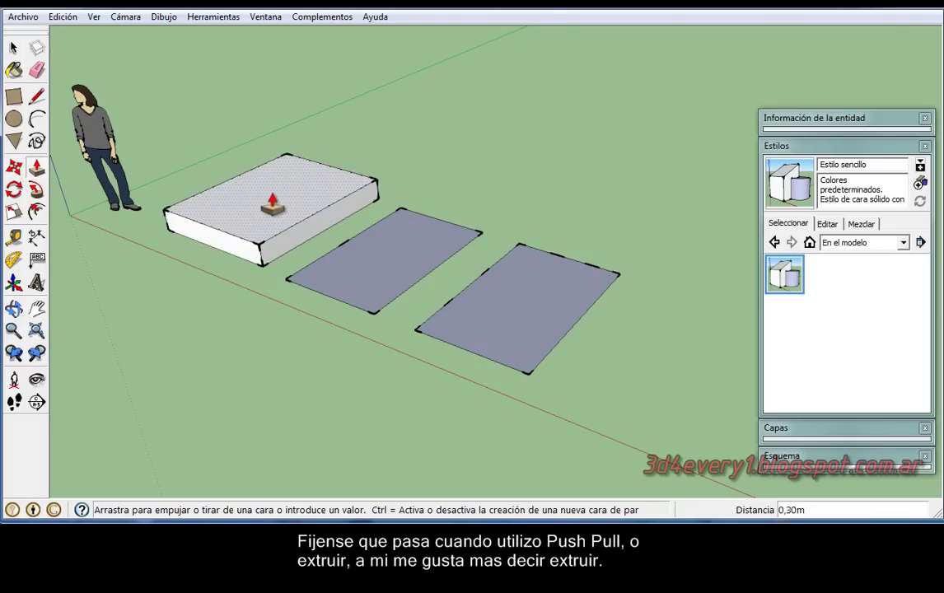
click(271, 180)
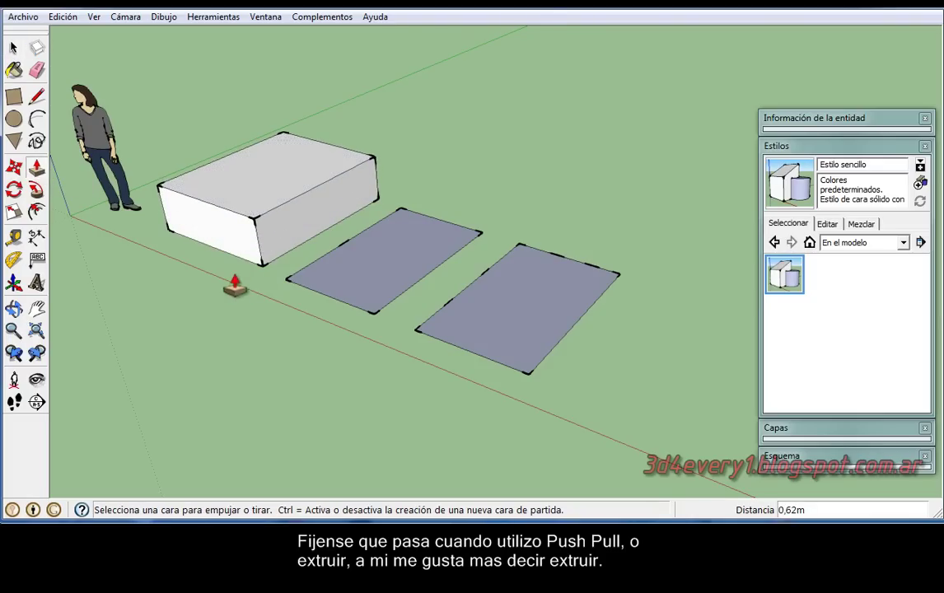
middle_drag(226, 280, 64, 313)
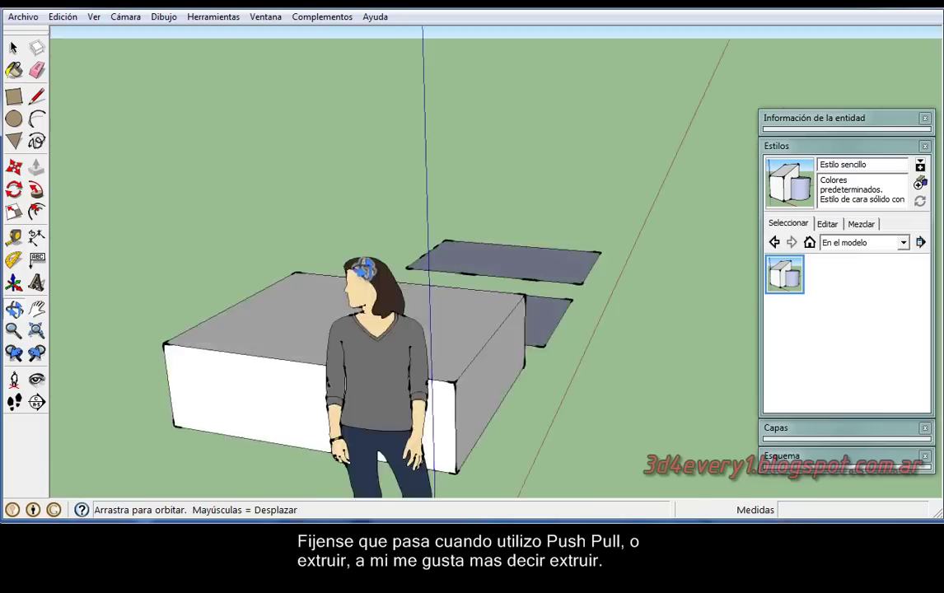
mouse_move(331, 322)
middle_down()
mouse_move(518, 308)
mouse_move(623, 322)
middle_up()
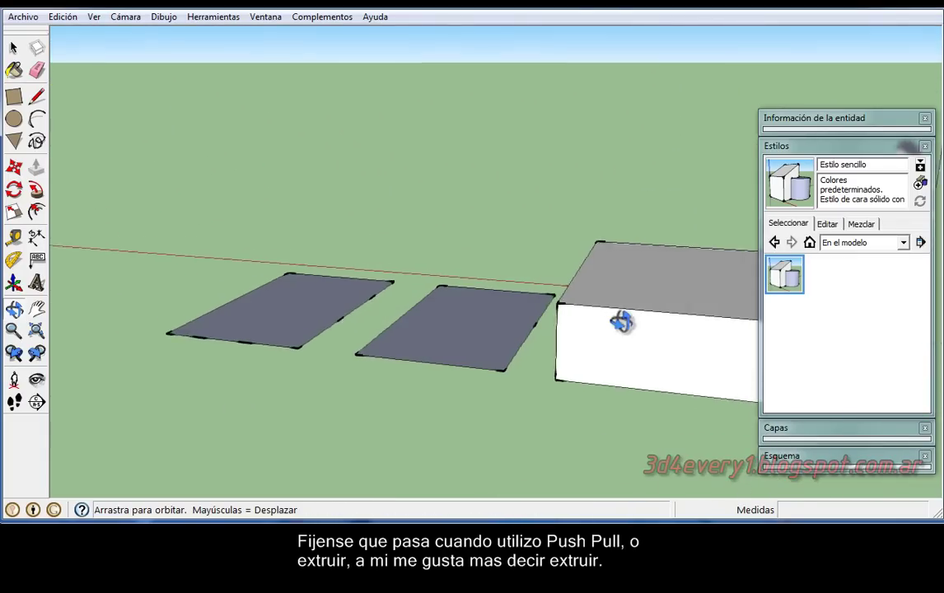
mouse_move(419, 359)
shift+middle_down()
mouse_move(334, 339)
mouse_move(371, 363)
mouse_move(571, 379)
mouse_move(398, 388)
mouse_move(304, 379)
mouse_move(291, 407)
shift+middle_up()
Extrude the middle rectangle into a 1,28m box.
key(p)
drag(322, 309, 312, 175)
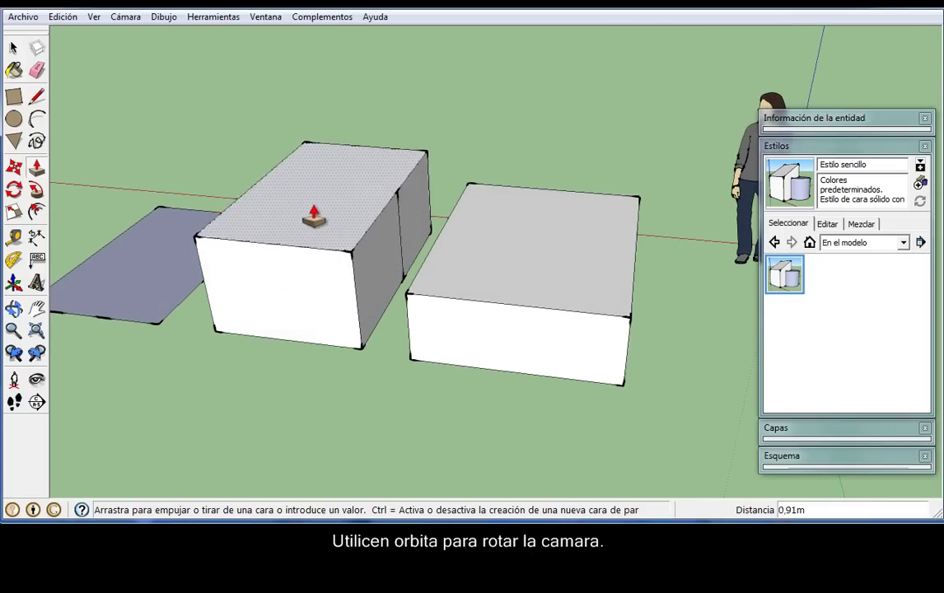
mouse_move(378, 414)
middle_down()
mouse_move(255, 445)
mouse_move(365, 360)
middle_up()
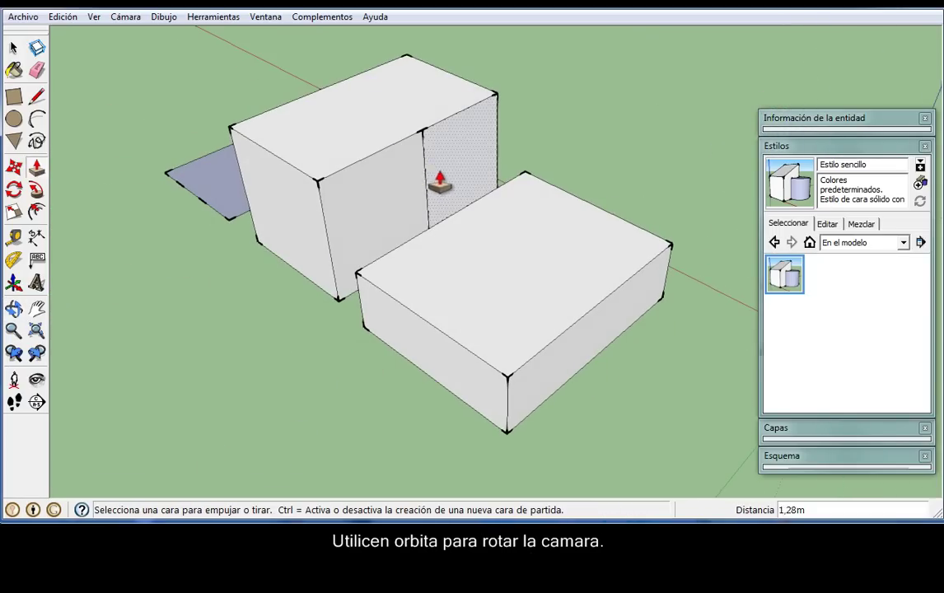
scroll(370, 262, down, 2)
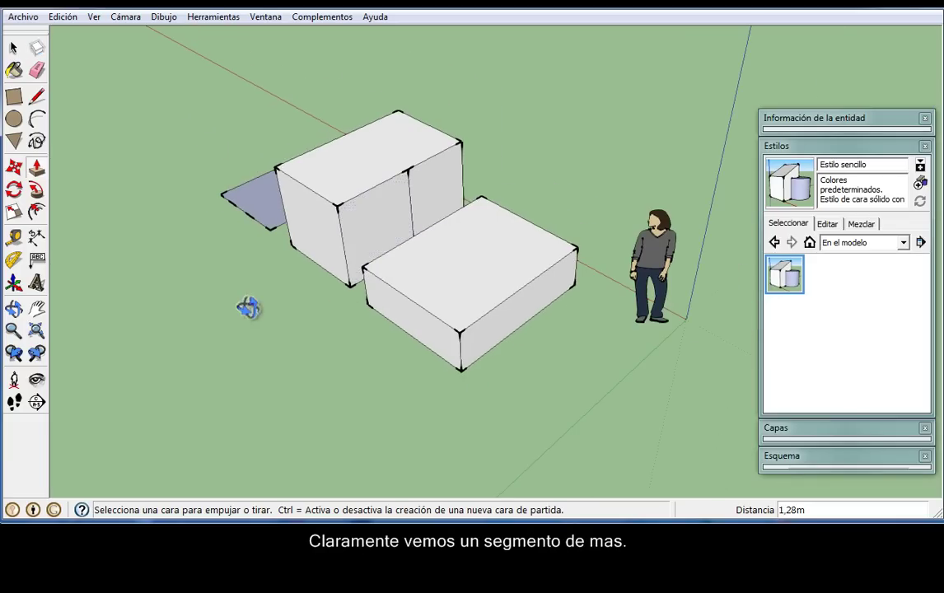
middle_drag(249, 308, 483, 272)
mouse_move(234, 316)
middle_down()
mouse_move(481, 285)
mouse_move(284, 379)
mouse_move(415, 354)
mouse_move(527, 354)
middle_up()
mouse_move(491, 434)
middle_down()
mouse_move(417, 401)
mouse_move(295, 397)
middle_up()
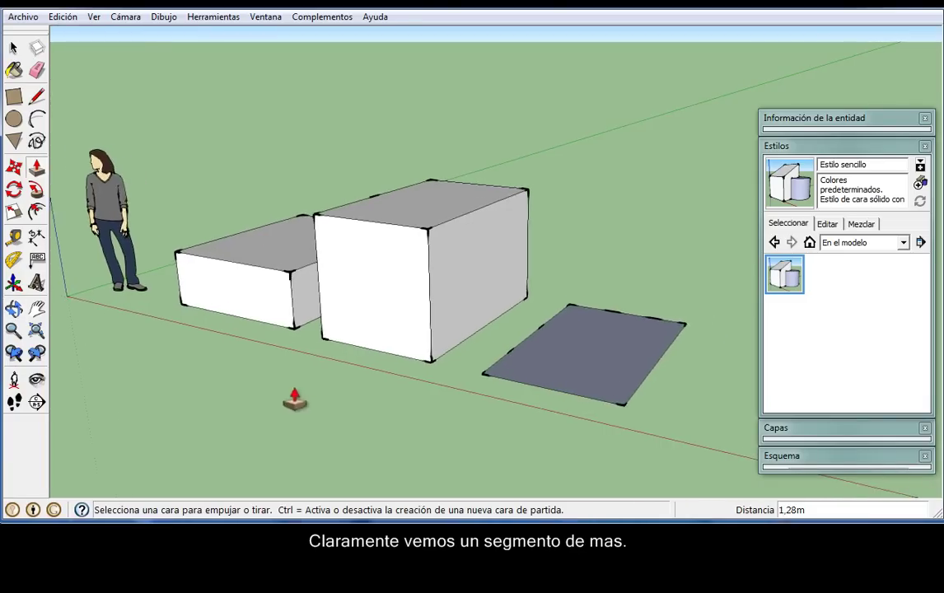
Raise the last flat rectangle into the tallest box at 2,05m.
click(540, 382)
click(557, 183)
mouse_move(550, 240)
middle_down()
mouse_move(560, 354)
mouse_move(173, 385)
mouse_move(501, 392)
mouse_move(244, 397)
middle_up()
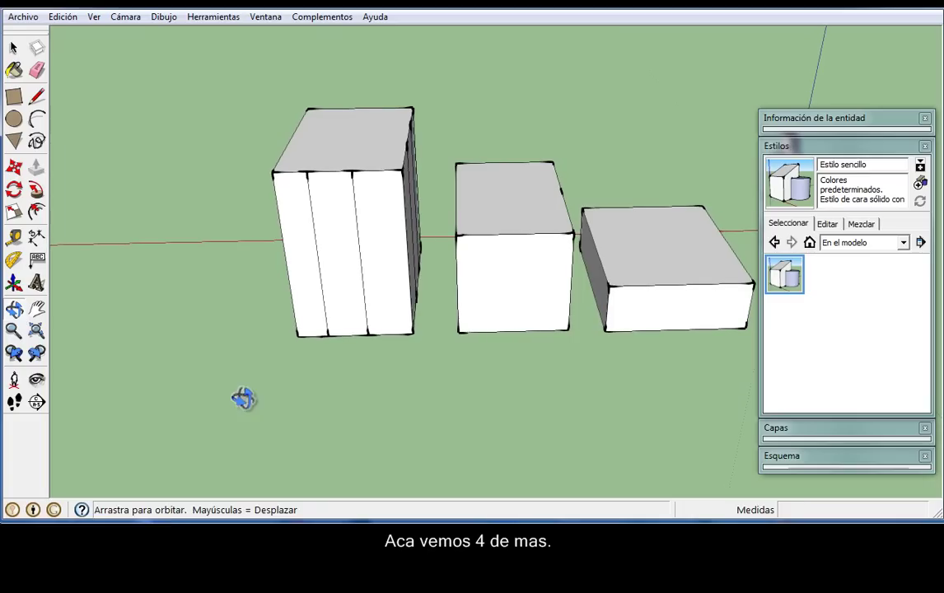
key(p)
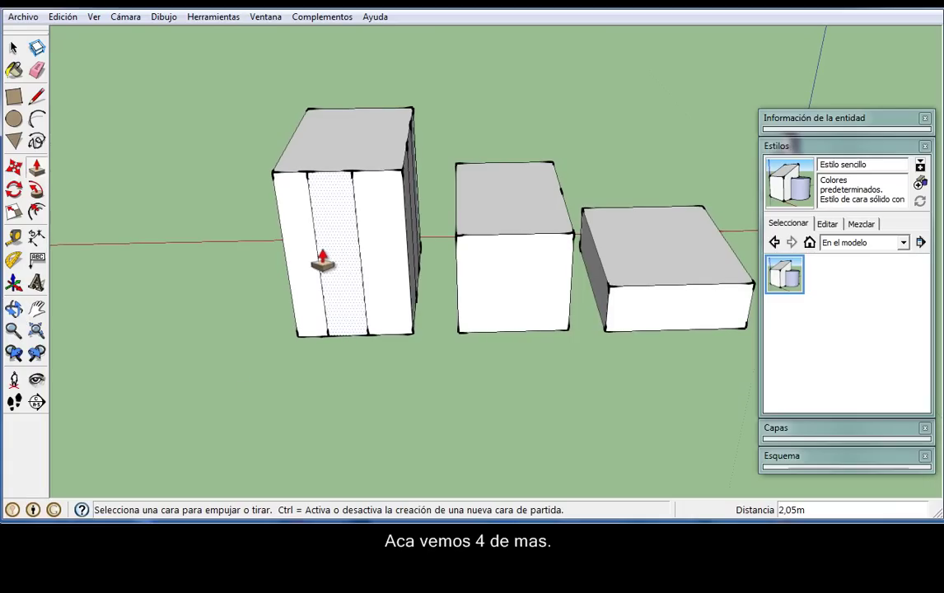
mouse_move(479, 404)
middle_down()
mouse_move(272, 451)
mouse_move(256, 428)
middle_up()
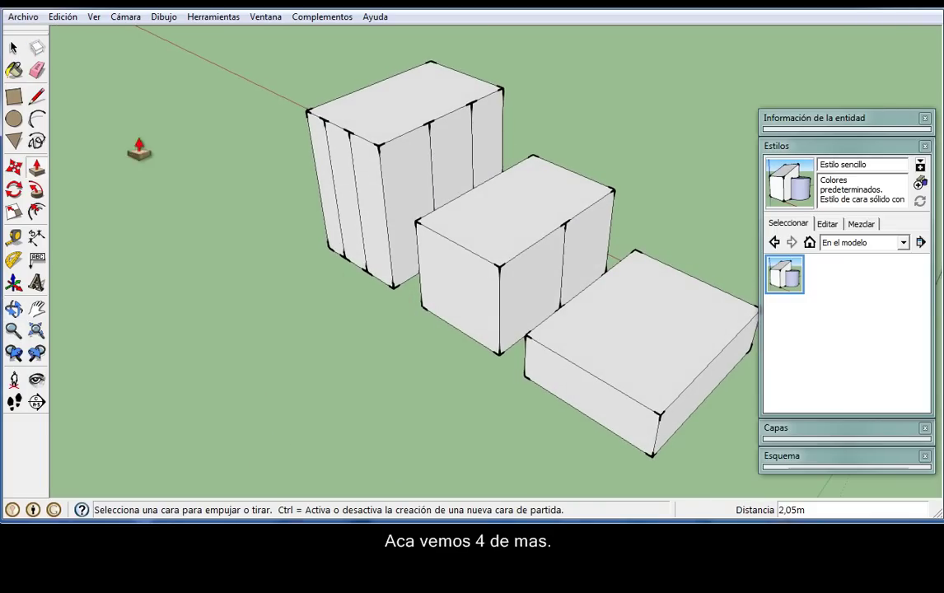
Erase the extra vertical edges on the tall and middle boxes, then select all three boxes.
click(36, 70)
click(356, 189)
click(336, 190)
click(432, 177)
click(473, 152)
click(565, 247)
mouse_move(396, 344)
middle_down()
mouse_move(628, 288)
mouse_move(337, 301)
mouse_move(569, 390)
mouse_move(200, 359)
mouse_move(482, 418)
mouse_move(246, 415)
mouse_move(275, 397)
middle_up()
scroll(275, 396, down, 2)
mouse_move(372, 450)
middle_down()
mouse_move(341, 384)
mouse_move(347, 416)
middle_up()
key(space)
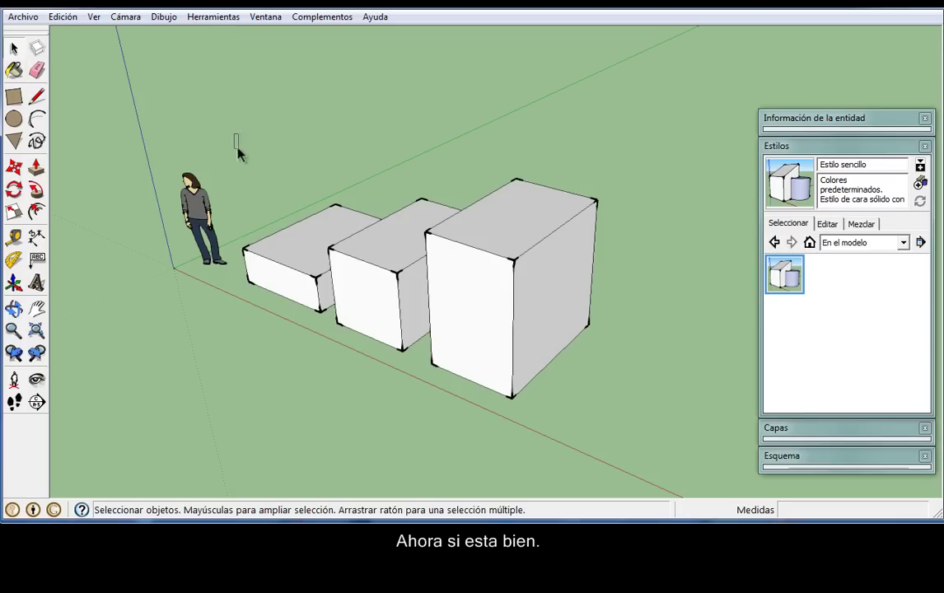
drag(237, 150, 643, 444)
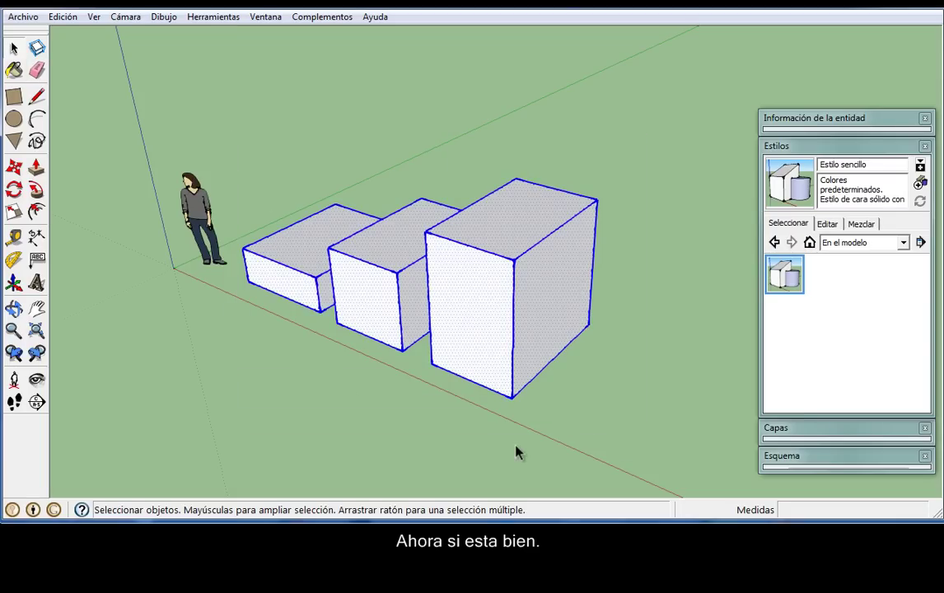
Delete the three boxes and trace a new closed four-sided face with the Line tool.
key(Delete)
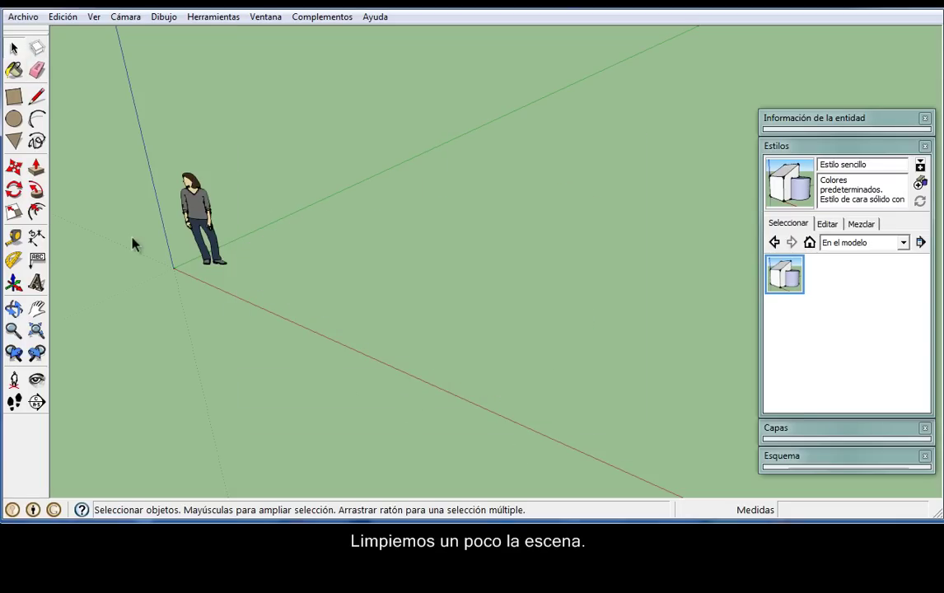
click(36, 97)
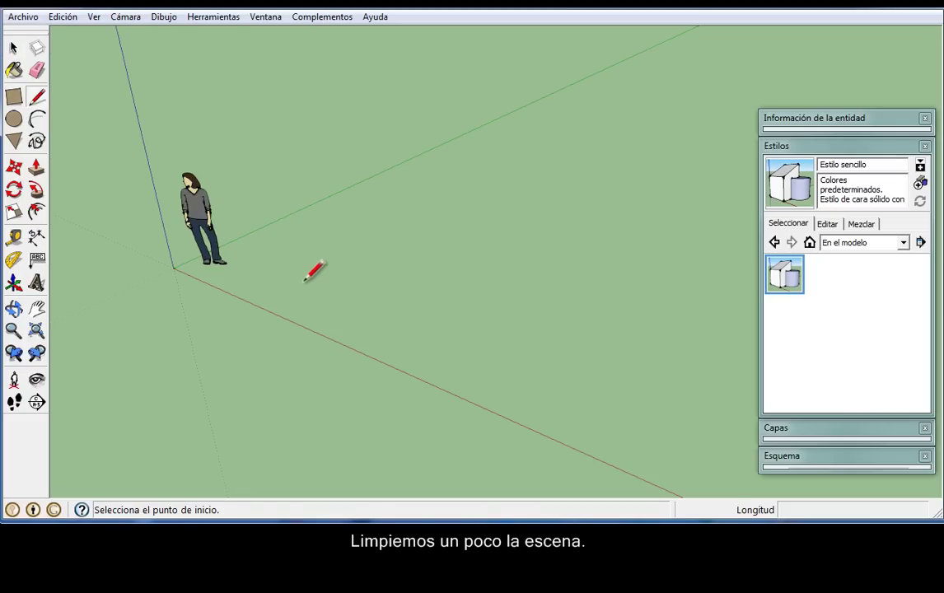
click(304, 280)
click(332, 266)
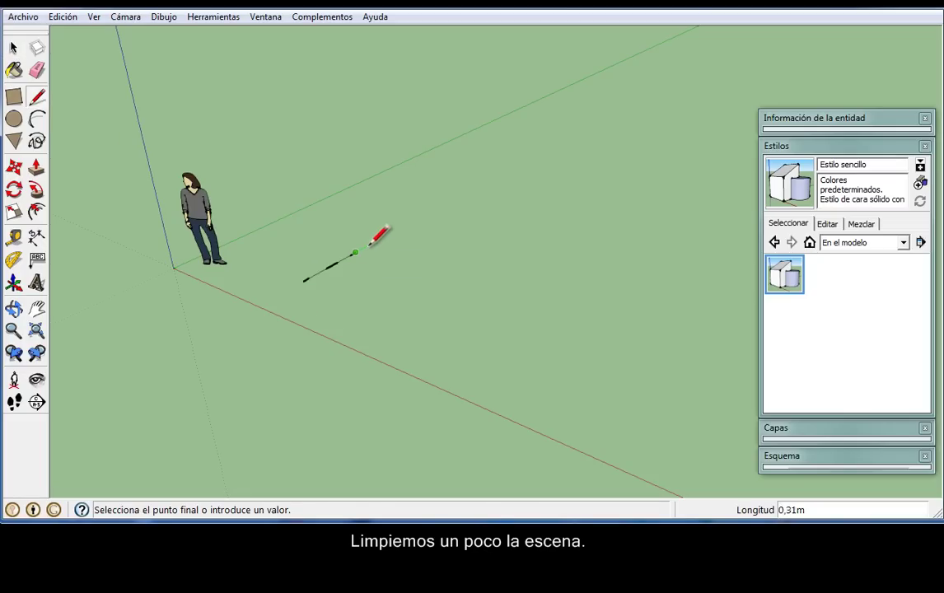
click(382, 239)
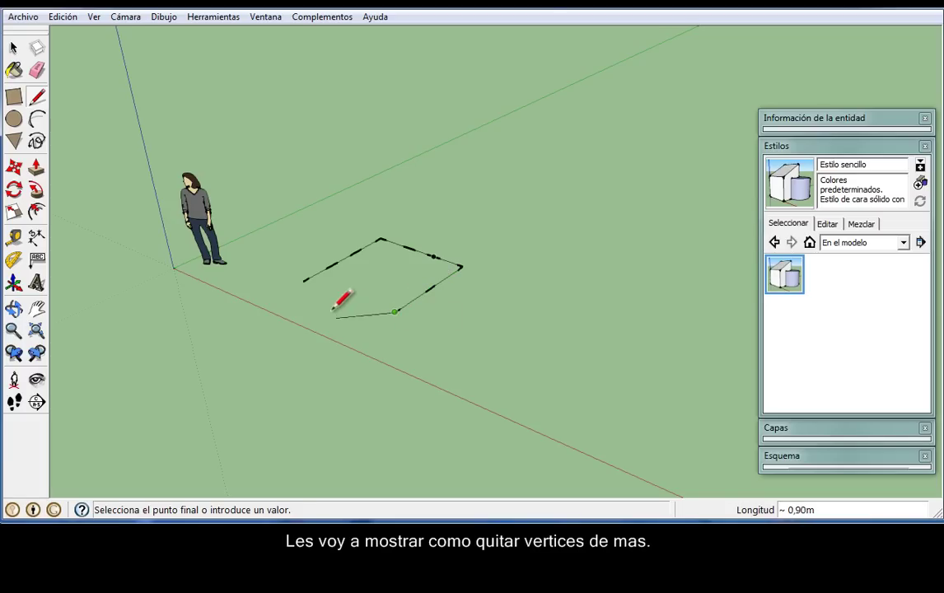
click(395, 311)
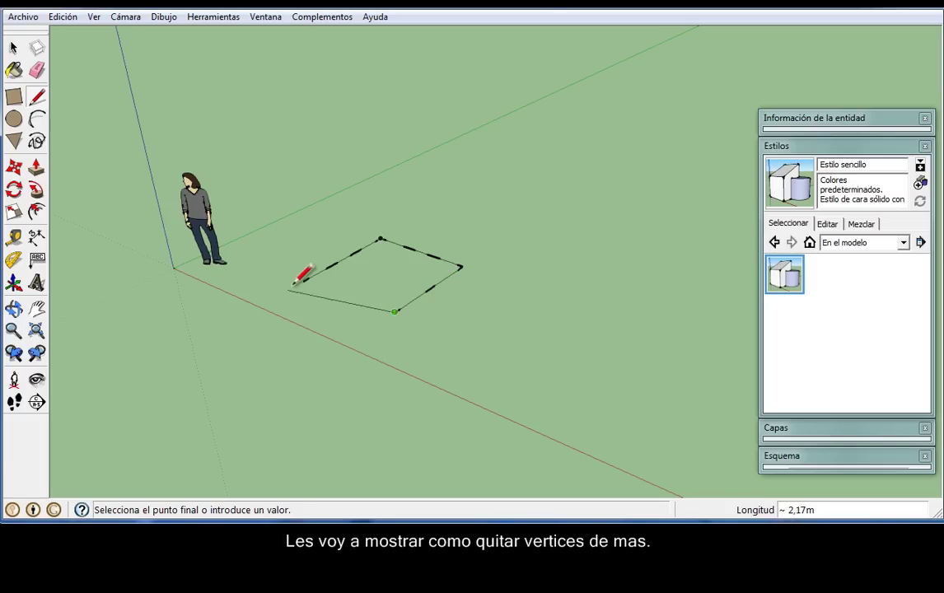
click(388, 315)
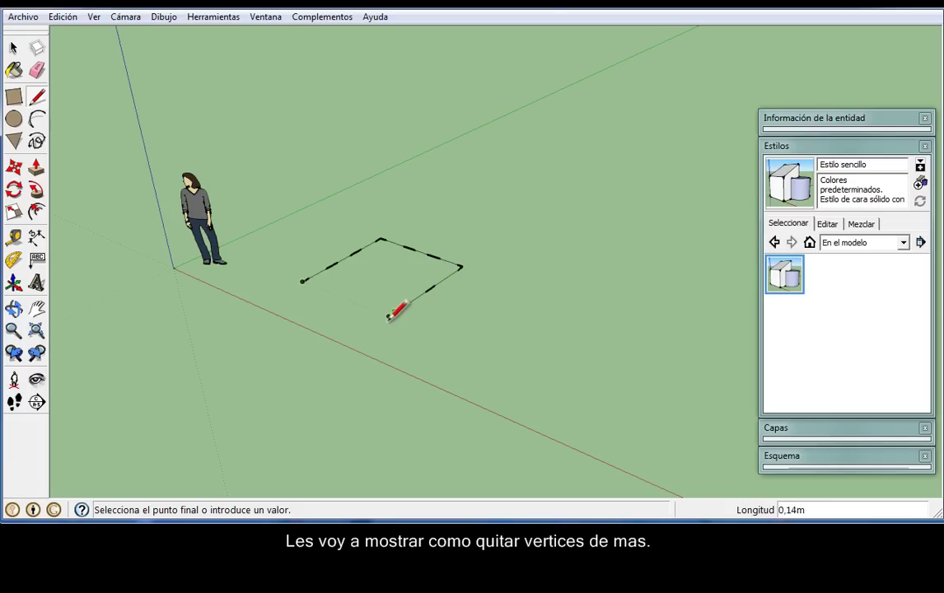
click(303, 280)
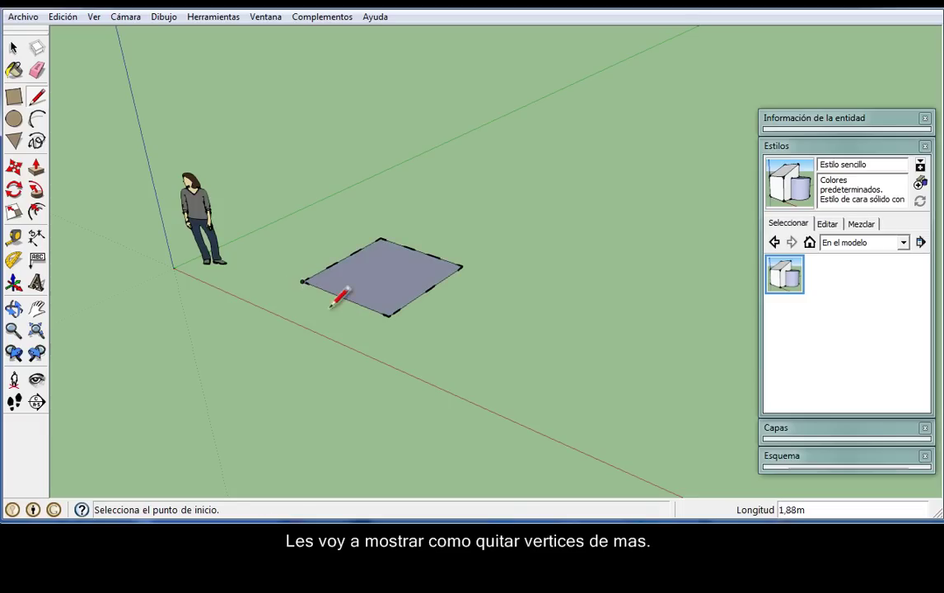
middle_drag(337, 297, 365, 359)
scroll(416, 310, up, 3)
scroll(419, 307, up, 2)
mouse_move(359, 284)
middle_down()
mouse_move(431, 326)
mouse_move(435, 351)
mouse_move(429, 343)
middle_up()
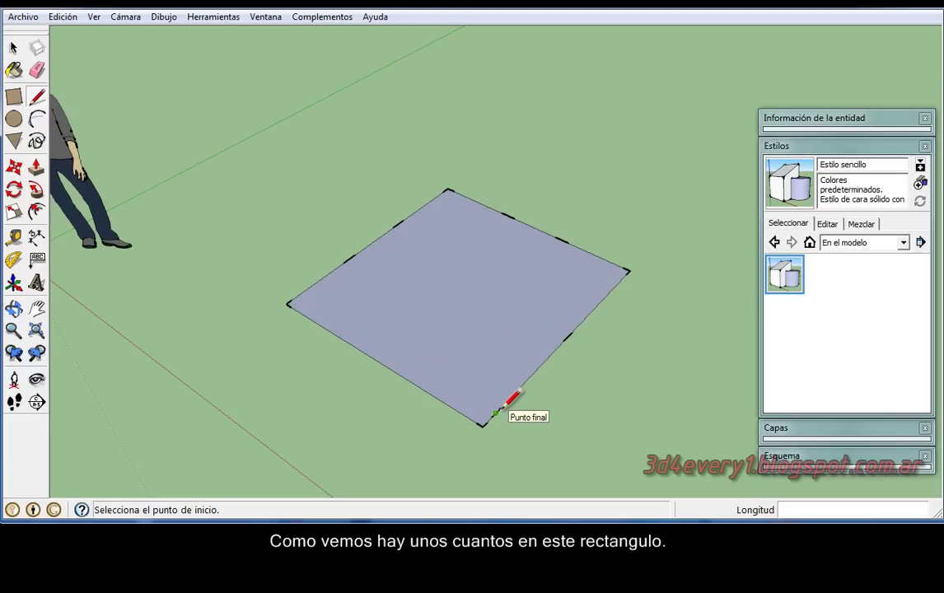
Draw short lines outward from each of the six extra vertices on the square's edges.
click(495, 412)
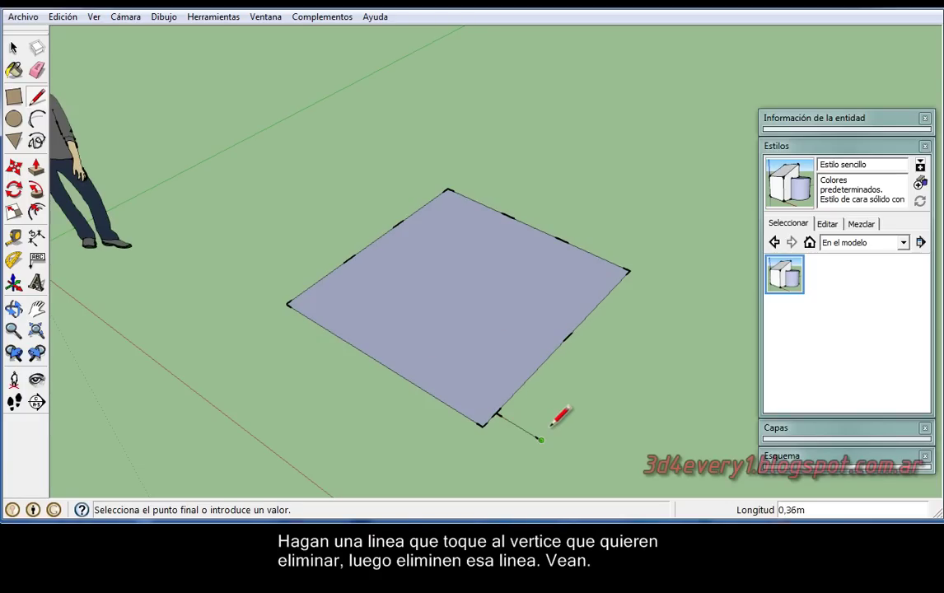
click(541, 440)
key(Escape)
click(568, 338)
click(602, 353)
key(Escape)
click(561, 239)
click(592, 213)
key(Escape)
click(509, 216)
click(540, 189)
key(Escape)
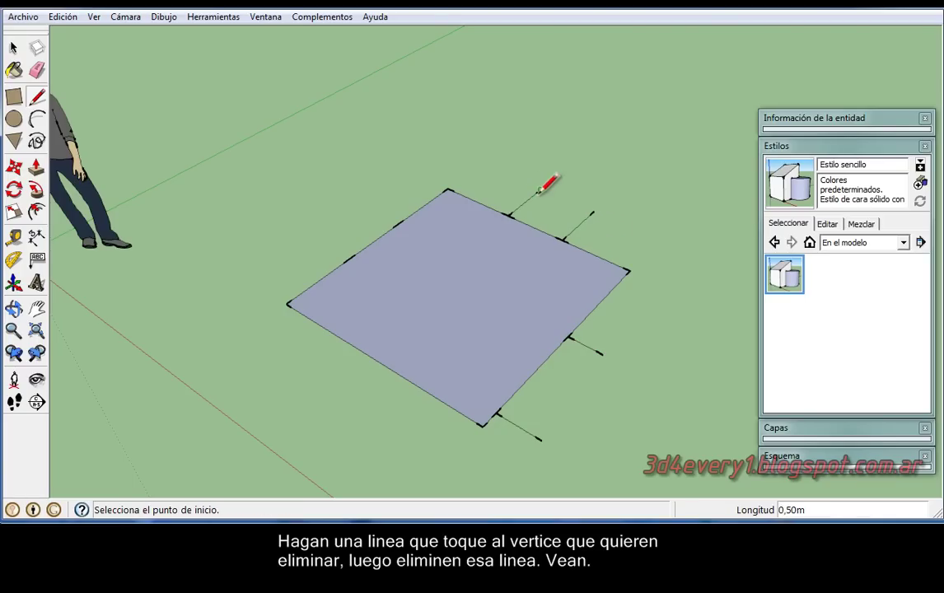
click(398, 224)
click(361, 205)
key(Escape)
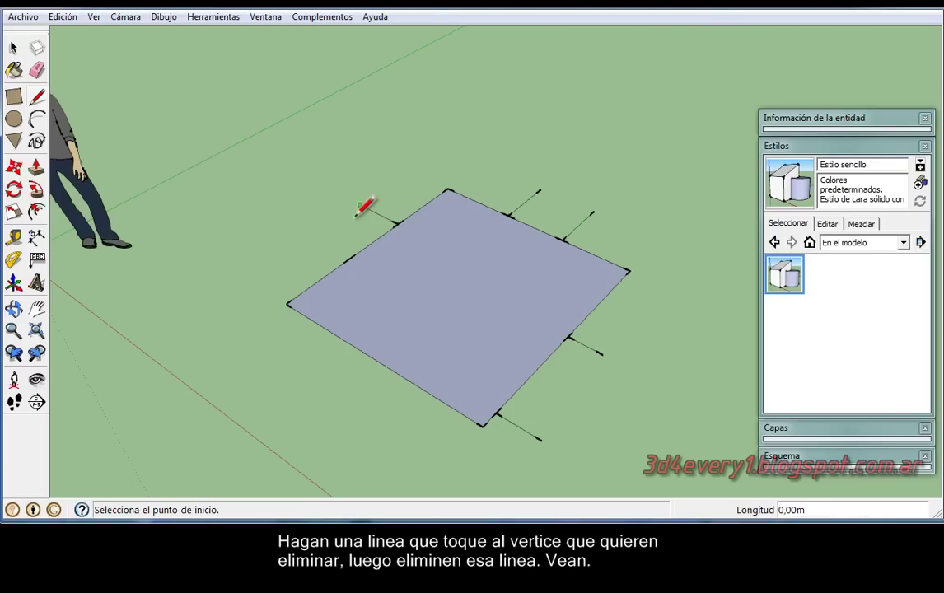
click(348, 257)
click(313, 239)
key(Escape)
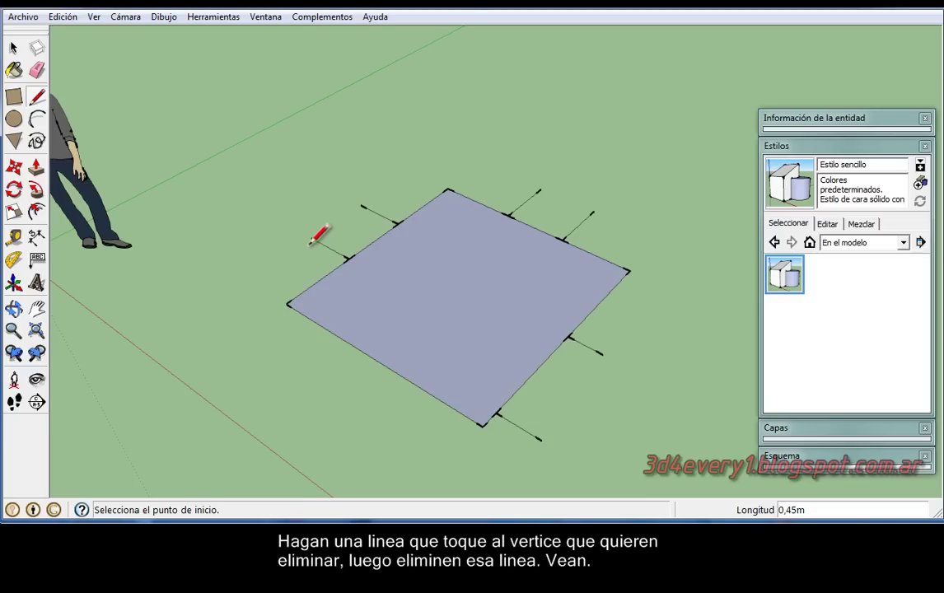
Erase the short leftover lines so the square shows only its four corner vertices.
click(37, 70)
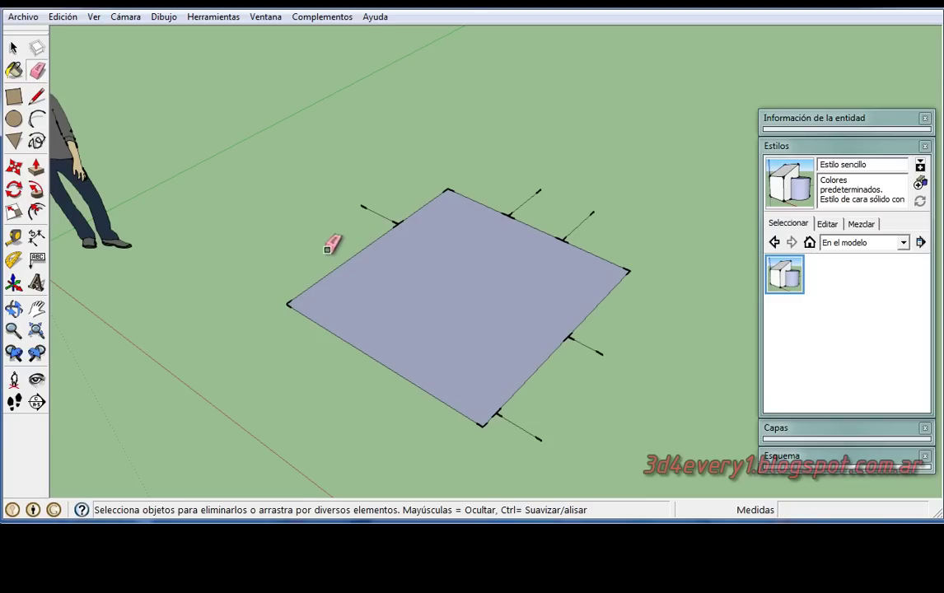
drag(377, 213, 389, 203)
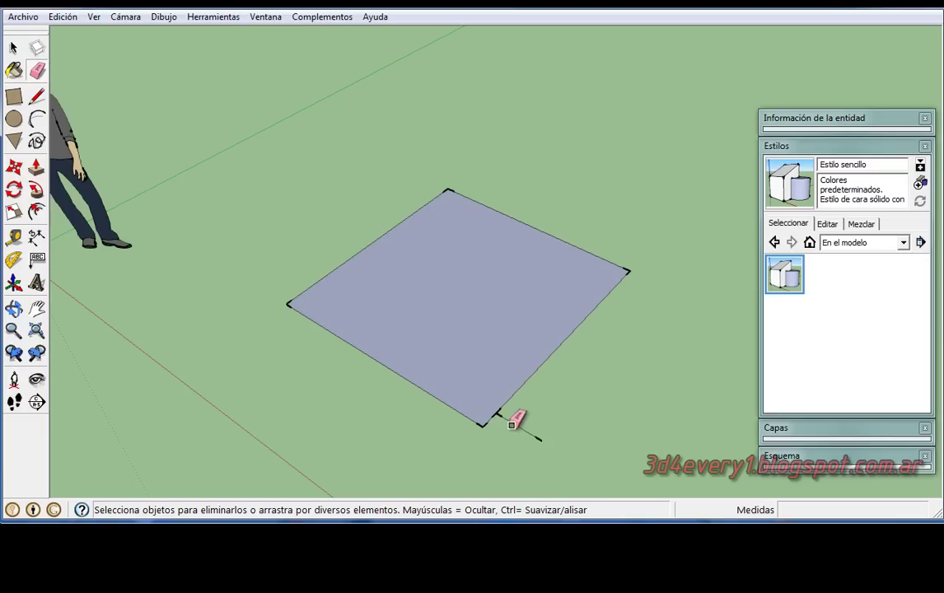
middle_drag(516, 421, 510, 299)
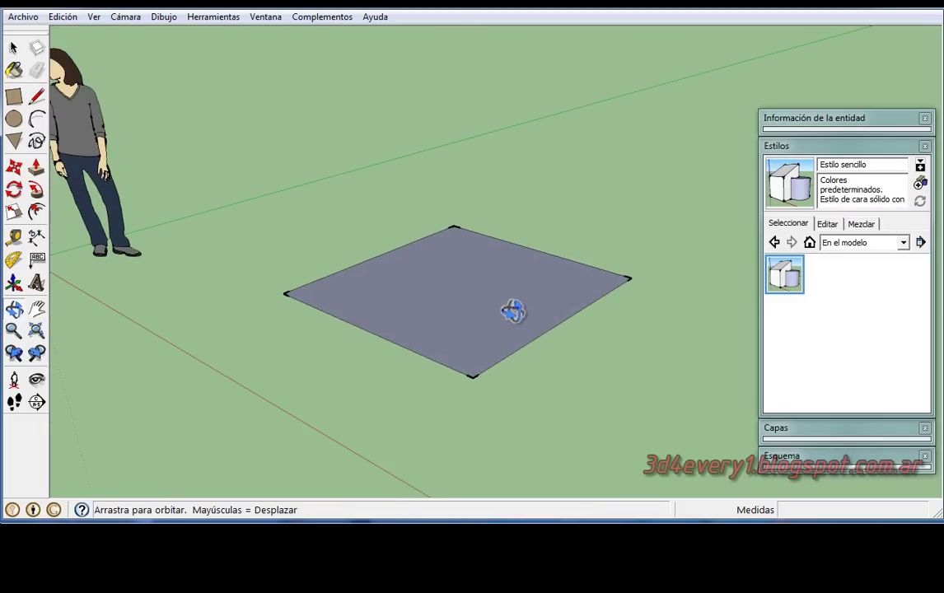
Push/Pull the square up into a 1,00m box and inspect it.
click(36, 166)
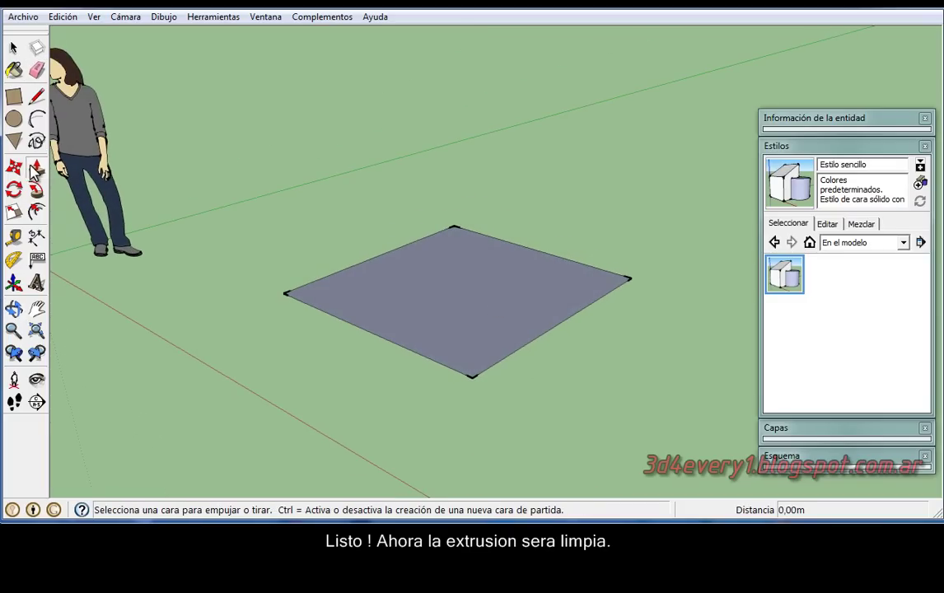
drag(504, 305, 506, 177)
mouse_move(566, 396)
middle_down()
mouse_move(333, 458)
mouse_move(616, 365)
mouse_move(355, 359)
mouse_move(723, 369)
mouse_move(314, 358)
mouse_move(612, 431)
mouse_move(436, 439)
middle_up()
mouse_move(575, 467)
middle_down()
mouse_move(535, 415)
mouse_move(522, 445)
mouse_move(536, 454)
mouse_move(523, 467)
middle_up()
Select the whole box and delete it.
key(space)
drag(386, 186, 689, 446)
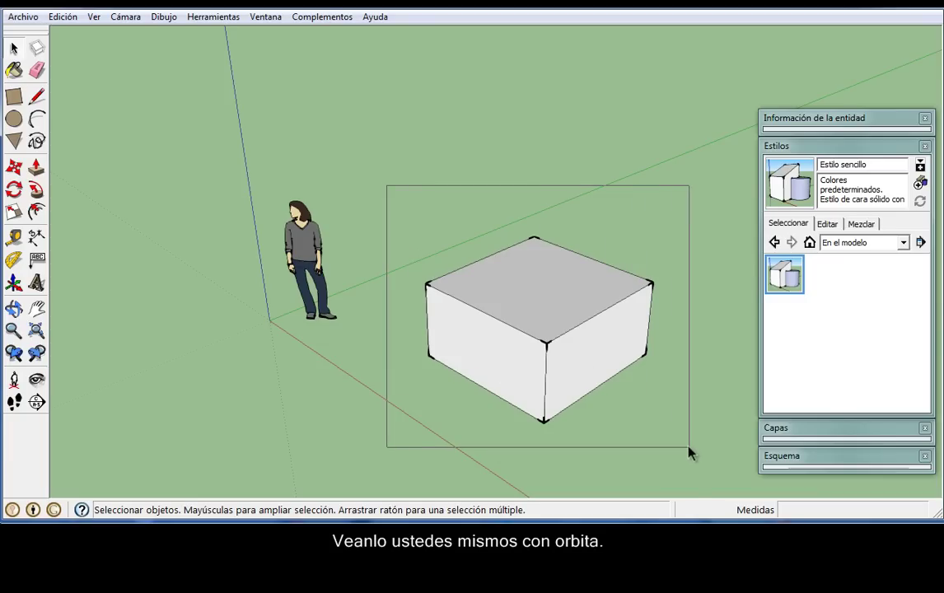
key(Delete)
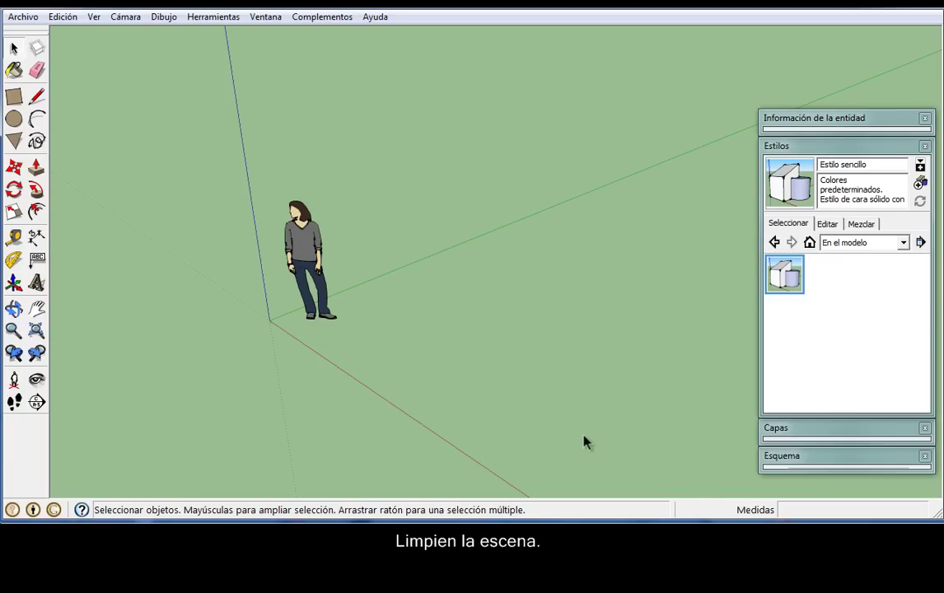
Draw a circle on the ground beside the figure.
mouse_move(403, 400)
middle_down()
mouse_move(442, 408)
mouse_move(422, 354)
mouse_move(381, 350)
middle_up()
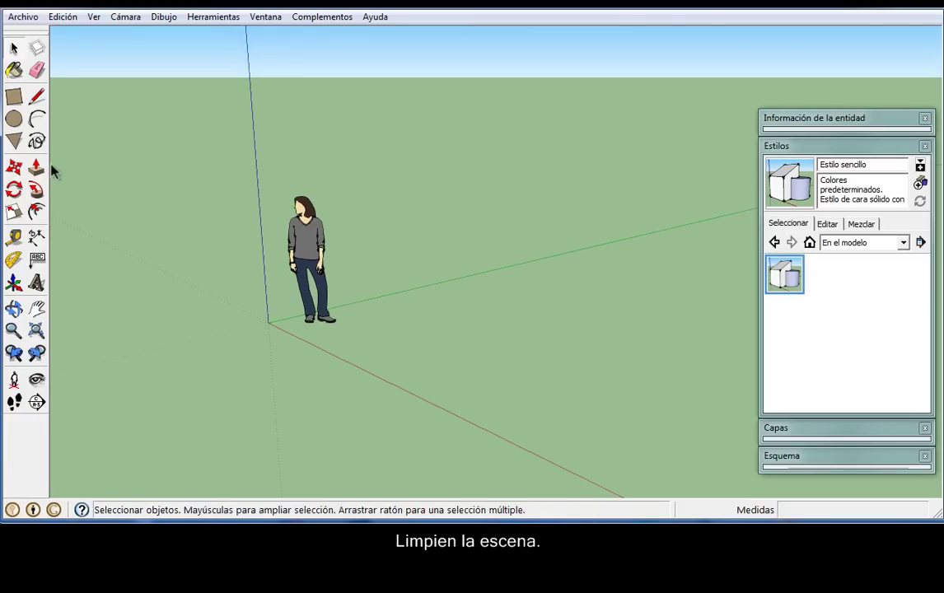
click(15, 121)
mouse_move(375, 301)
middle_down()
mouse_move(449, 390)
mouse_move(427, 375)
middle_up()
click(414, 364)
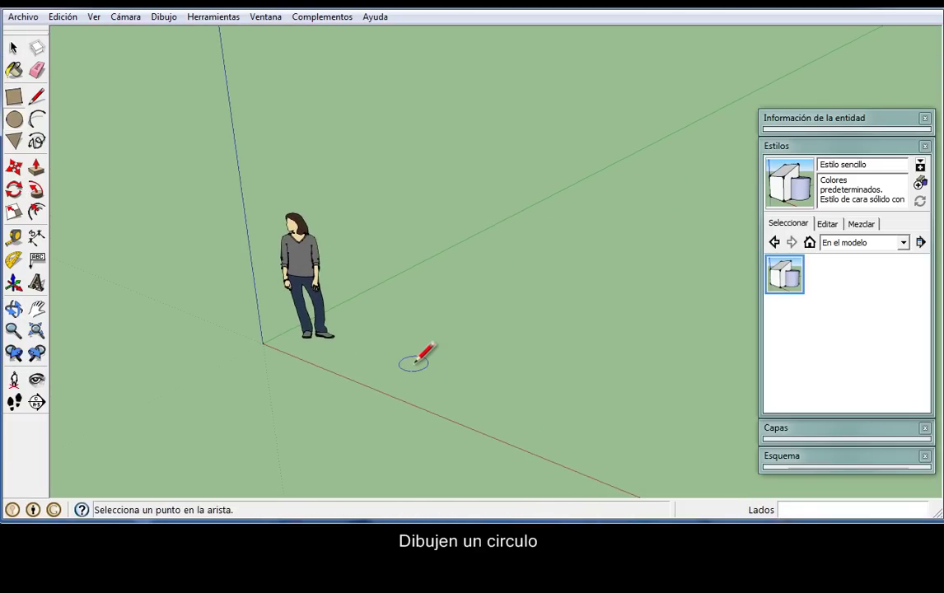
click(464, 385)
key(space)
Set the circle's radius to 1,00m and segments to 8 in Entity Info, making an octagon.
click(442, 394)
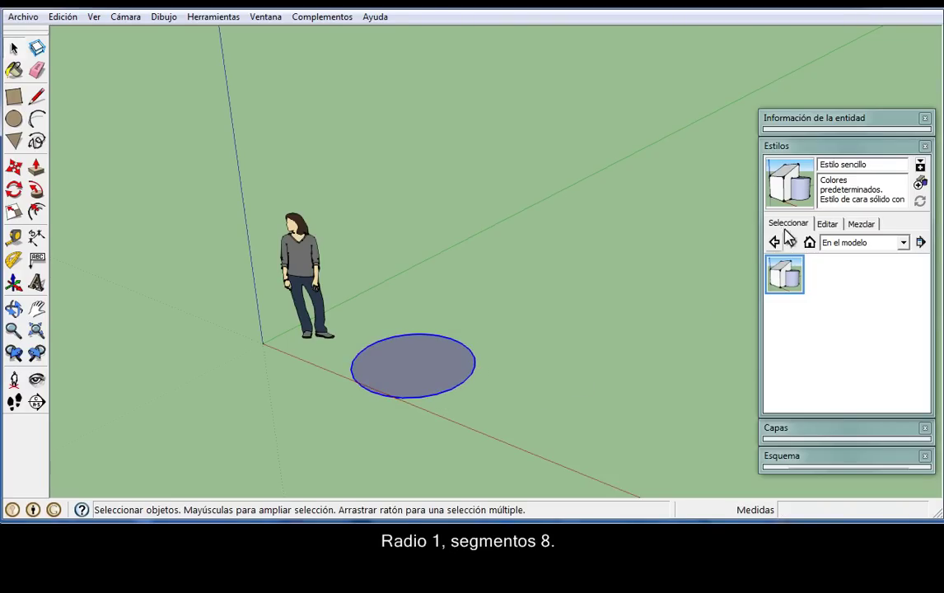
click(872, 145)
click(873, 120)
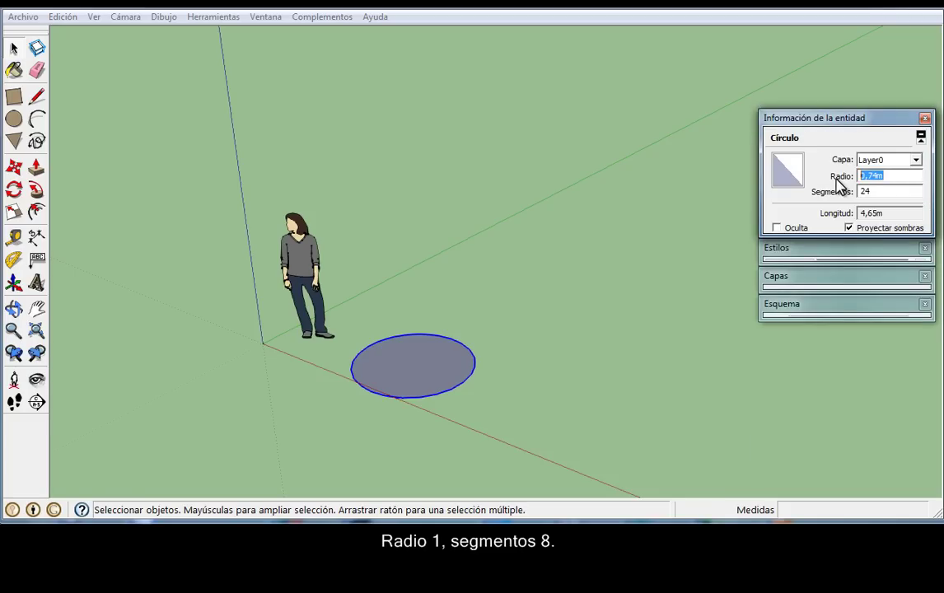
key(Return)
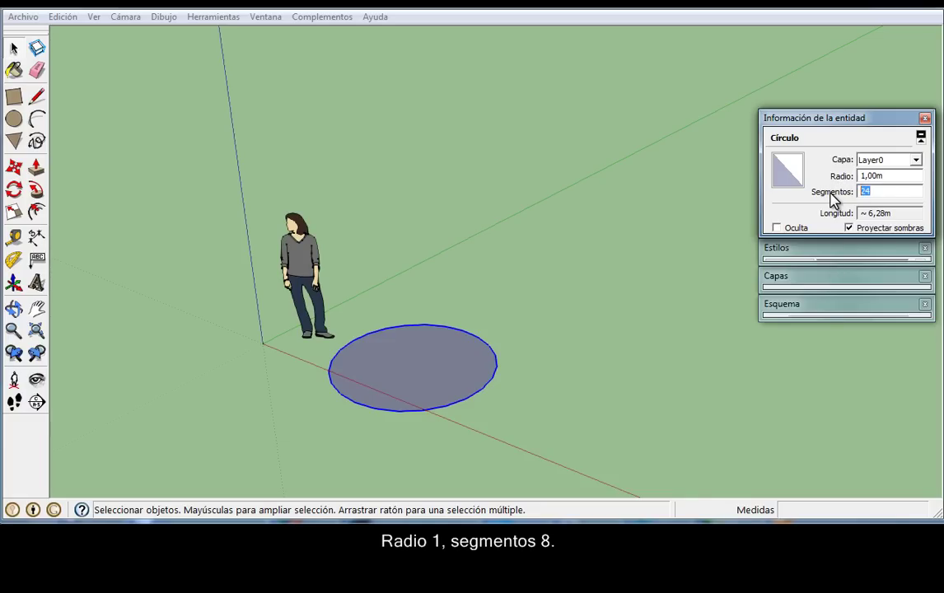
text(8)
key(Return)
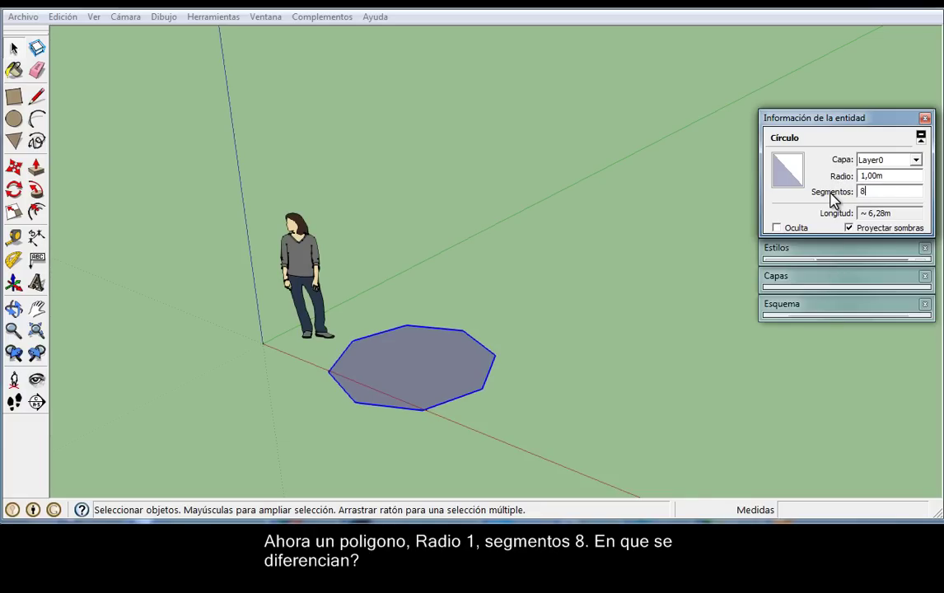
click(568, 385)
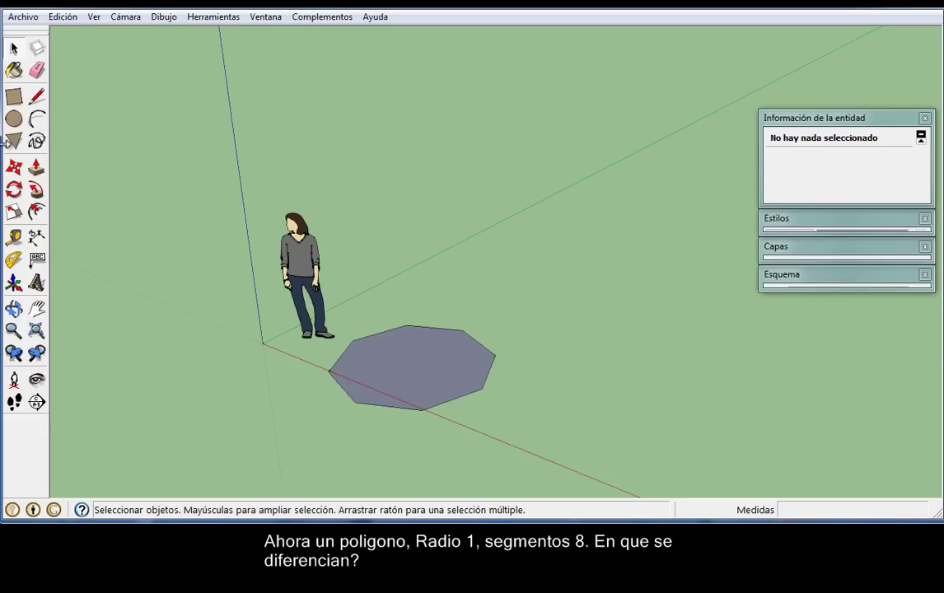
Draw a hexagon beside the existing octagon and select its edge.
click(14, 141)
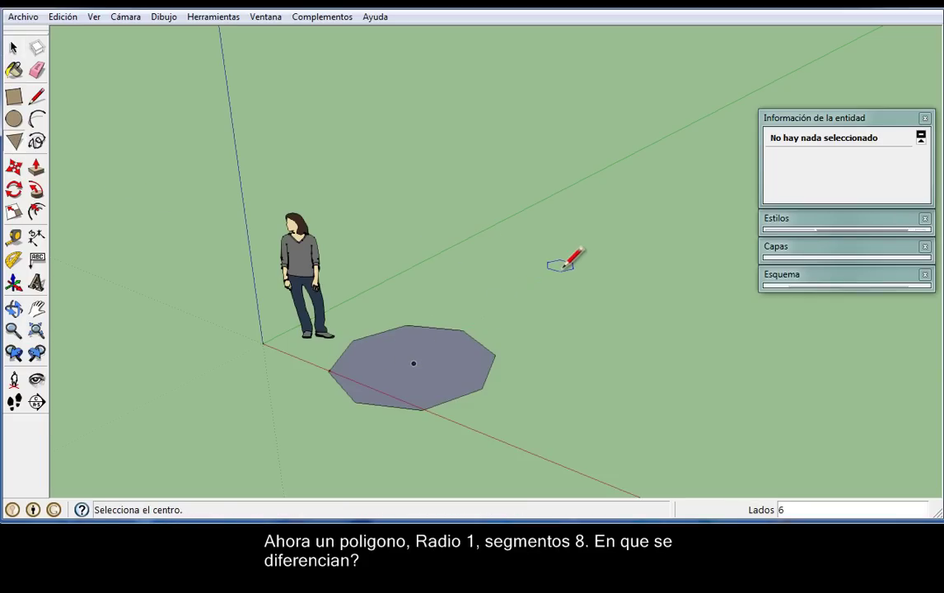
click(634, 266)
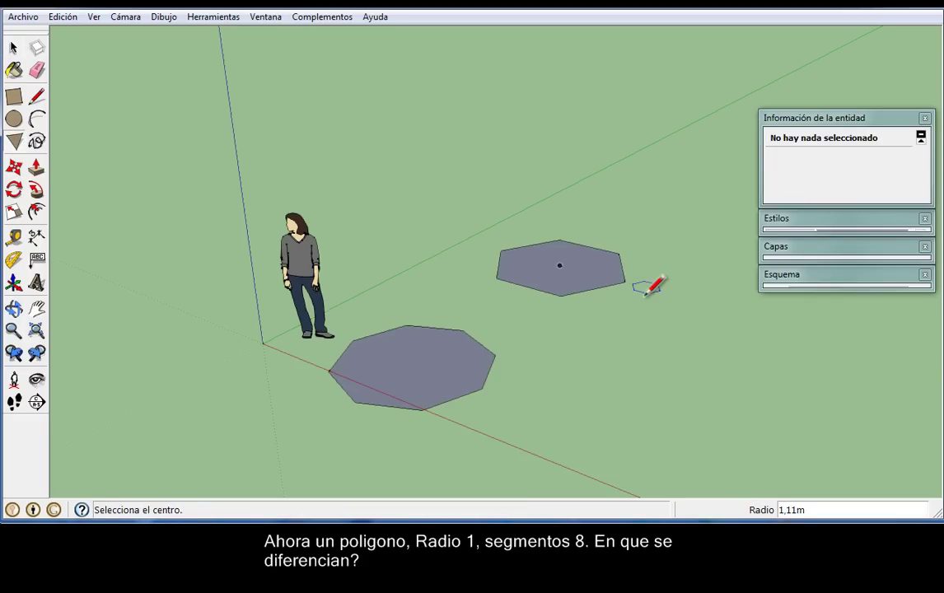
key(space)
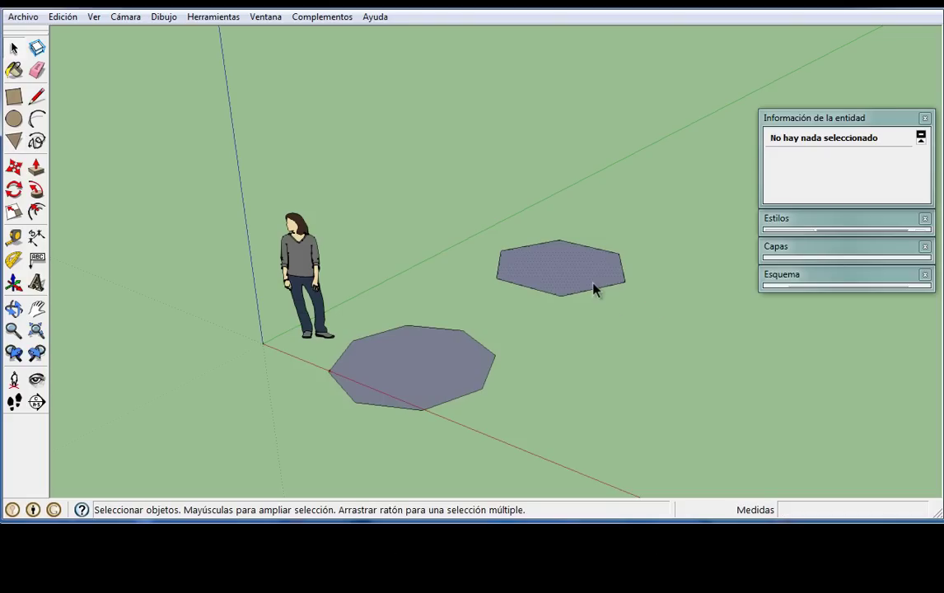
click(593, 286)
click(592, 295)
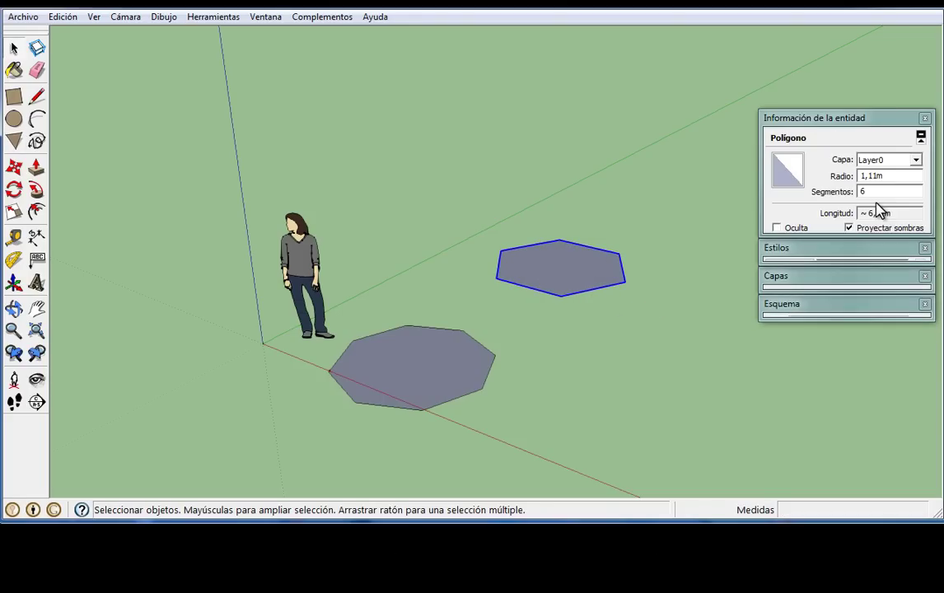
Change the hexagon to radius 1,00m and 8 segments, turning it into an octagon.
click(894, 177)
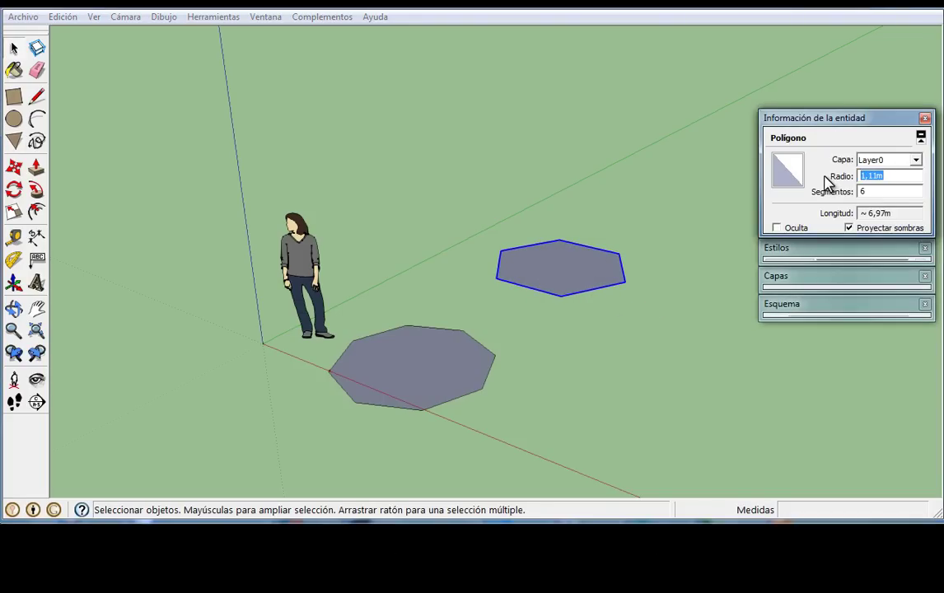
text(1)
key(Return)
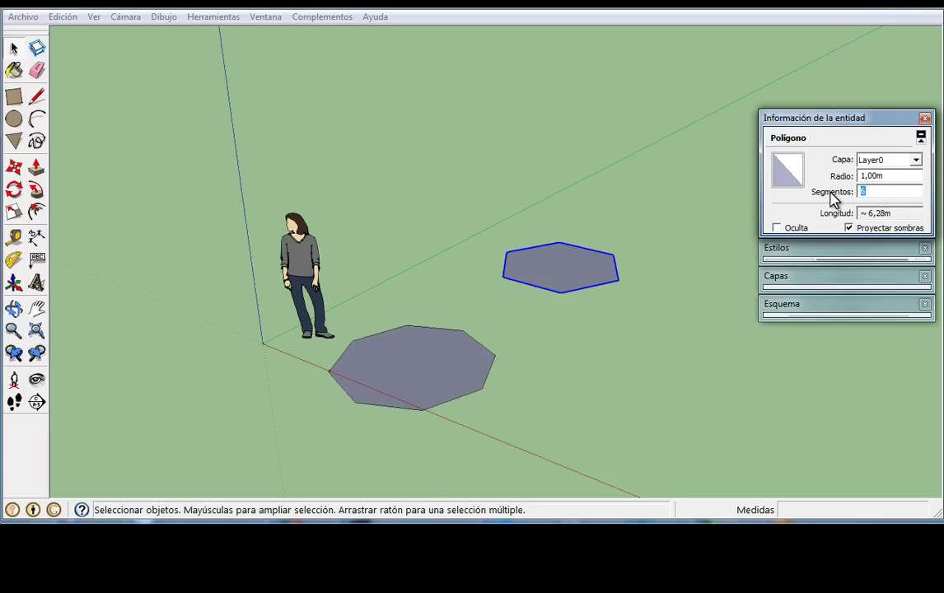
text(8)
key(Return)
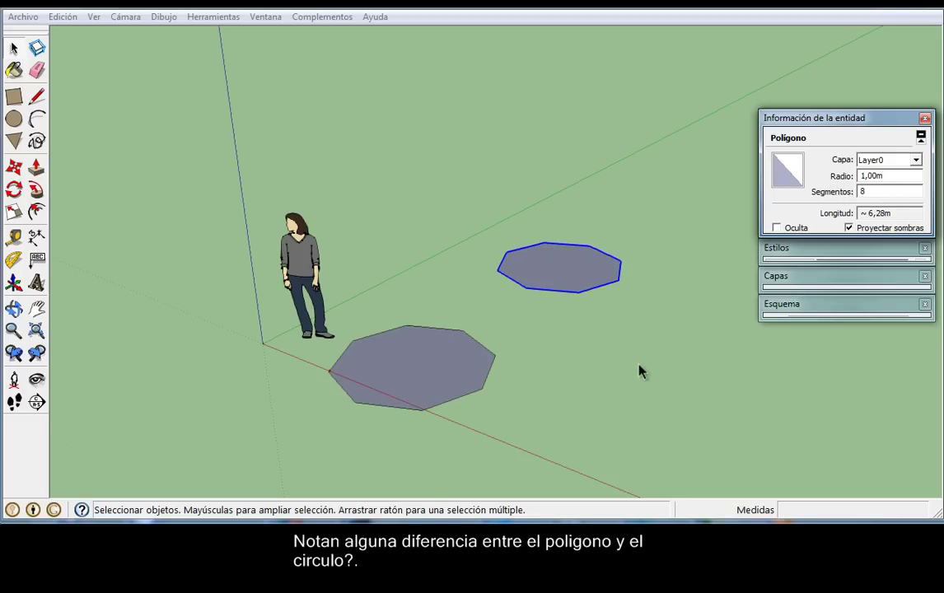
click(637, 371)
mouse_move(681, 302)
middle_down()
mouse_move(502, 355)
mouse_move(540, 376)
mouse_move(560, 332)
middle_up()
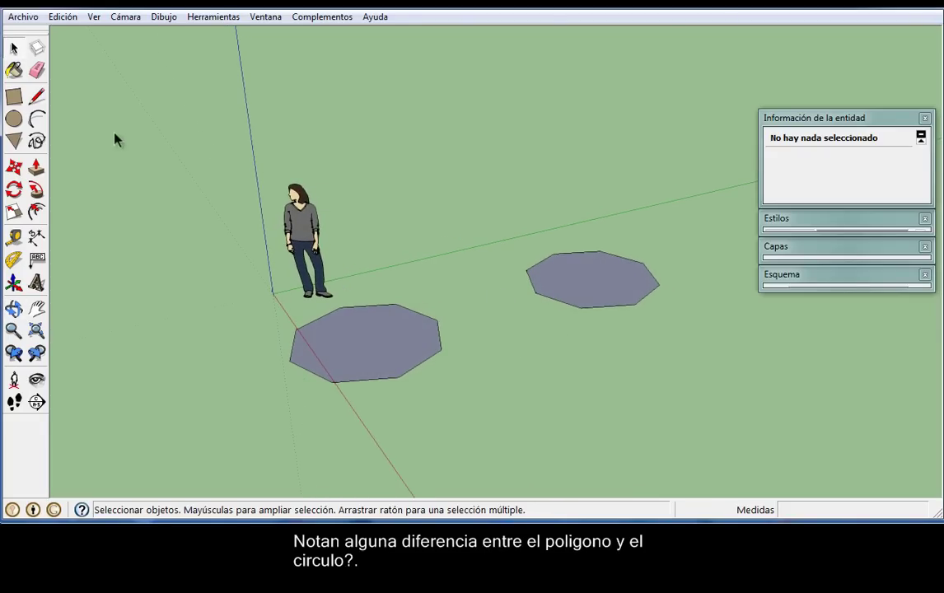
Push/Pull the near octagon up into a 2,18m prism, then start raising the far octagon.
click(38, 167)
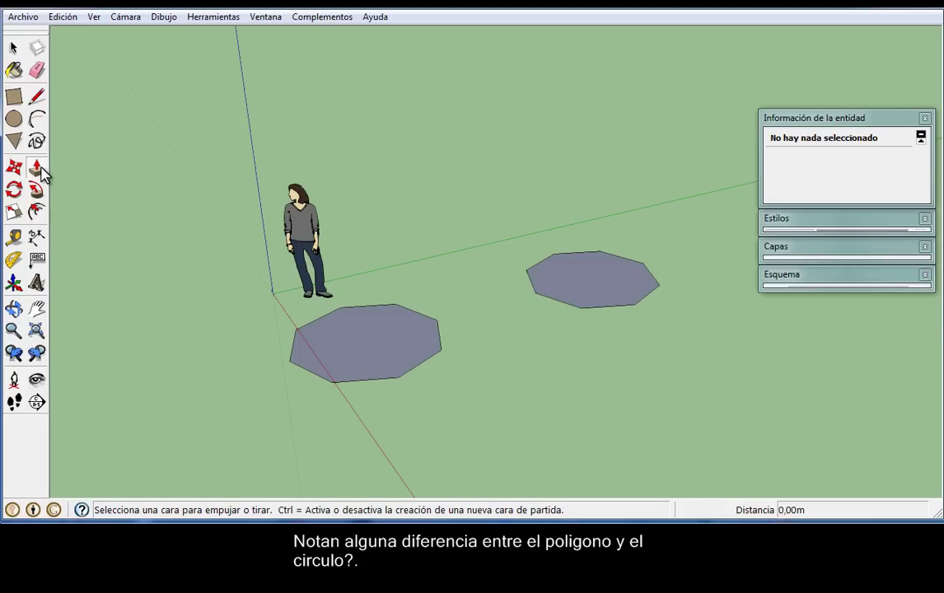
drag(378, 328, 393, 183)
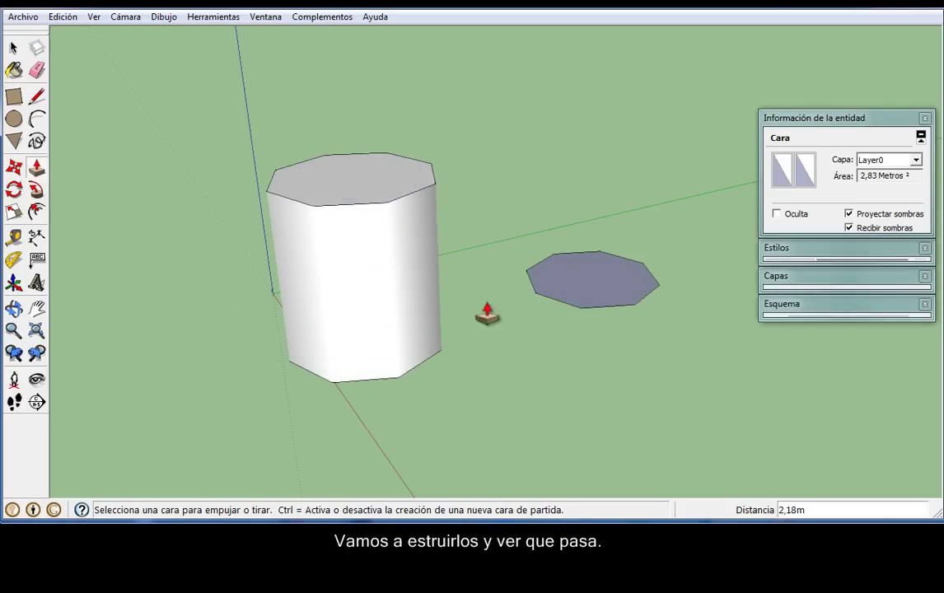
mouse_move(517, 333)
middle_down()
mouse_move(753, 264)
mouse_move(74, 281)
mouse_move(265, 285)
mouse_move(532, 269)
mouse_move(565, 295)
middle_up()
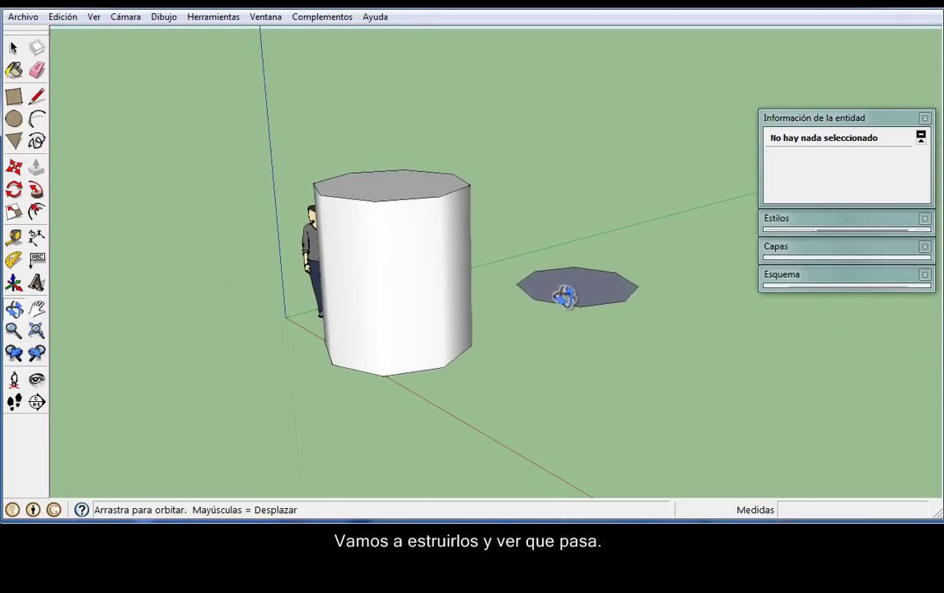
key(p)
click(588, 296)
click(588, 297)
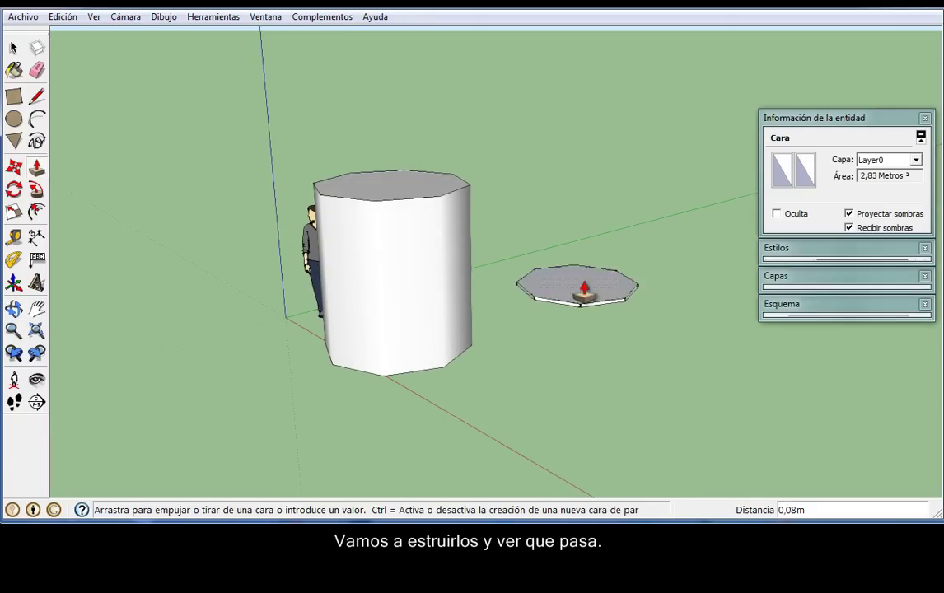
Finish the far prism at 2,18m, then select the left prism's smoothed side surface.
click(469, 195)
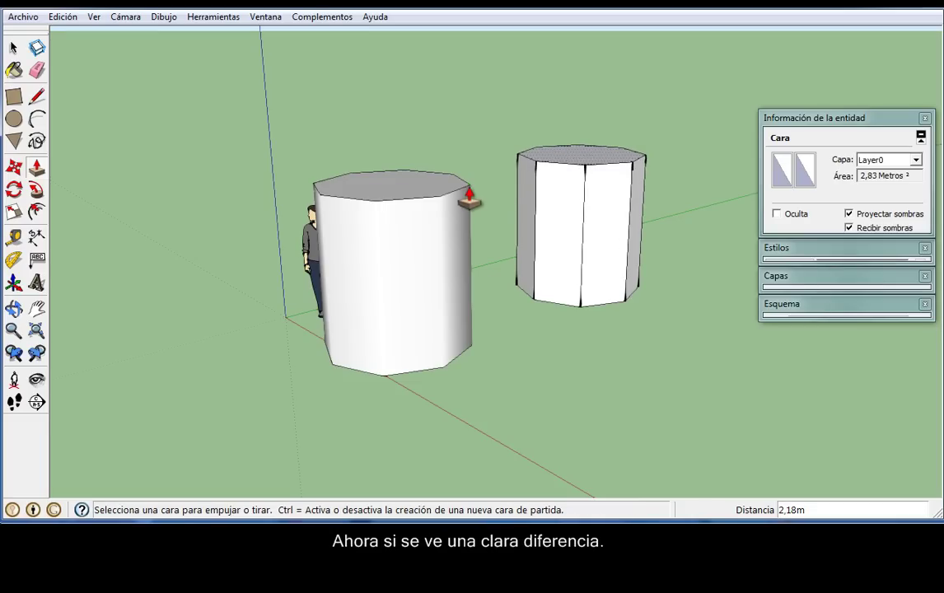
mouse_move(658, 354)
middle_down()
mouse_move(306, 326)
mouse_move(68, 337)
mouse_move(637, 342)
middle_up()
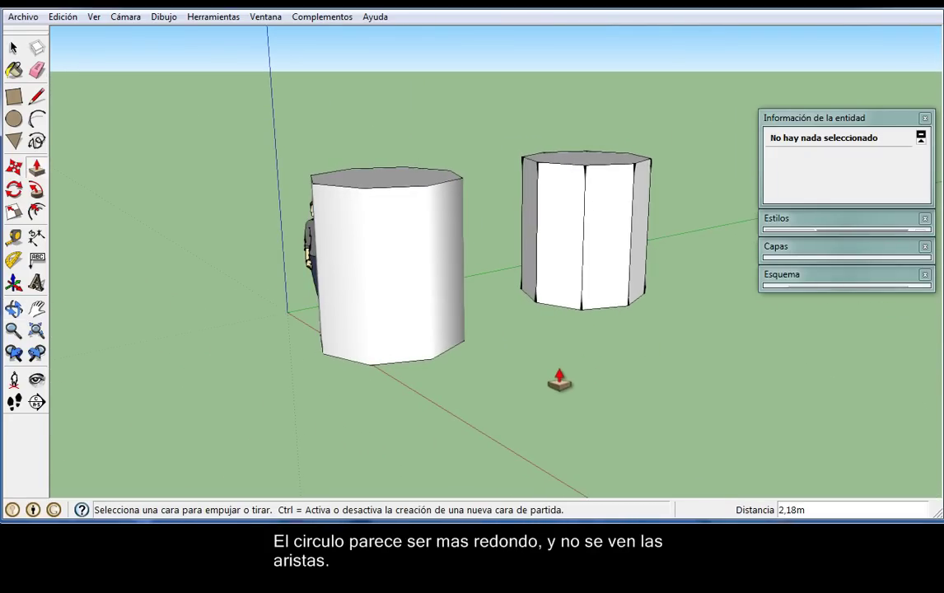
key(space)
middle_drag(543, 384, 534, 426)
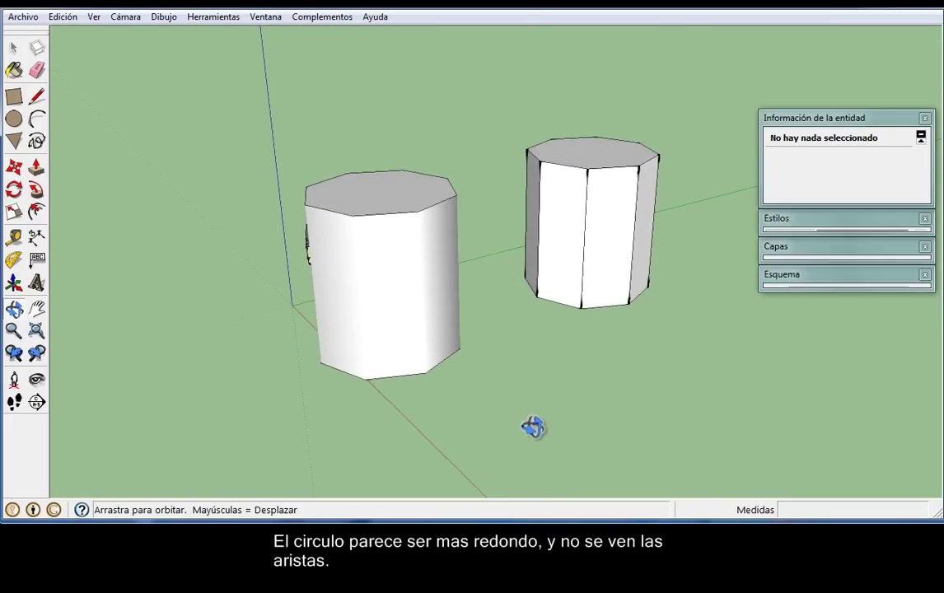
click(604, 238)
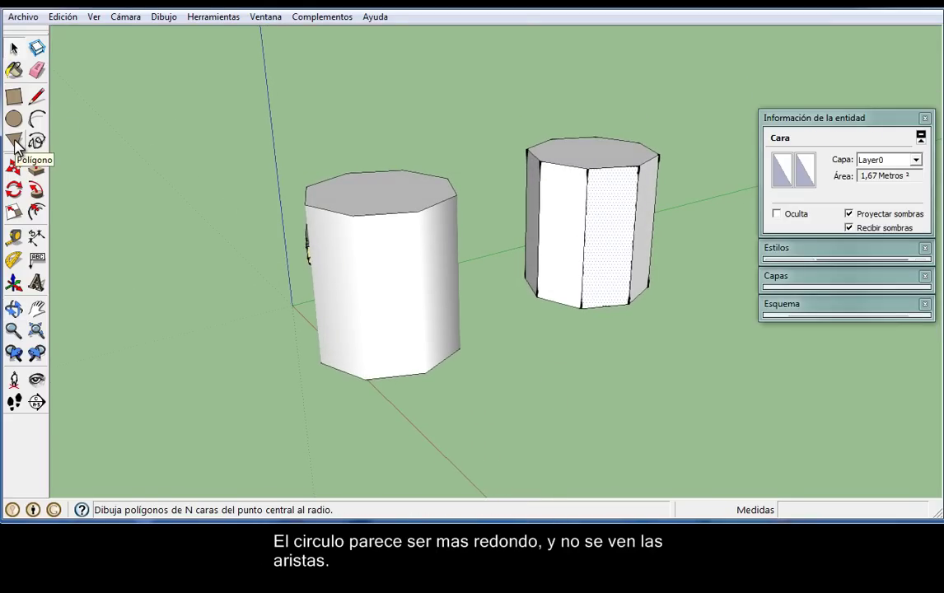
click(541, 443)
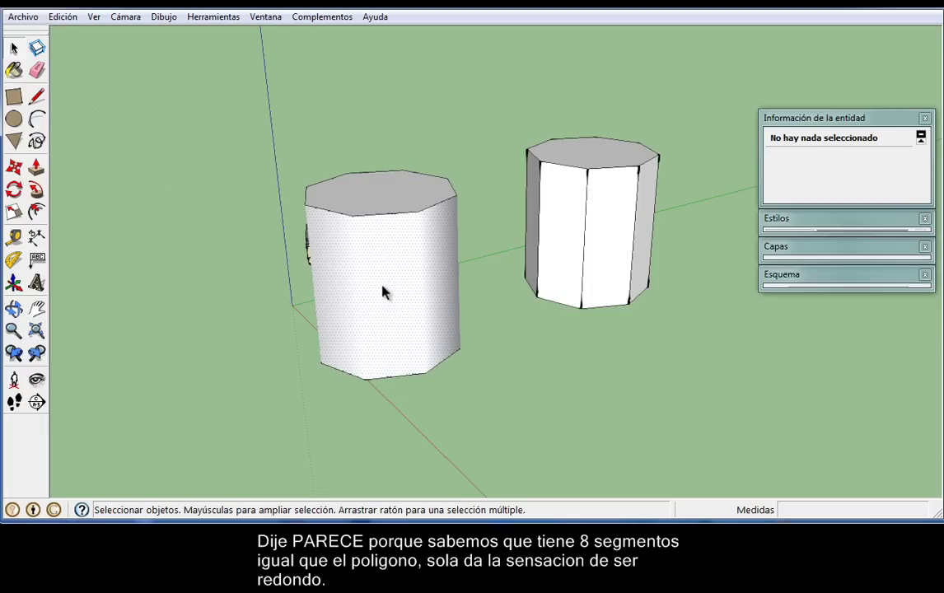
click(383, 291)
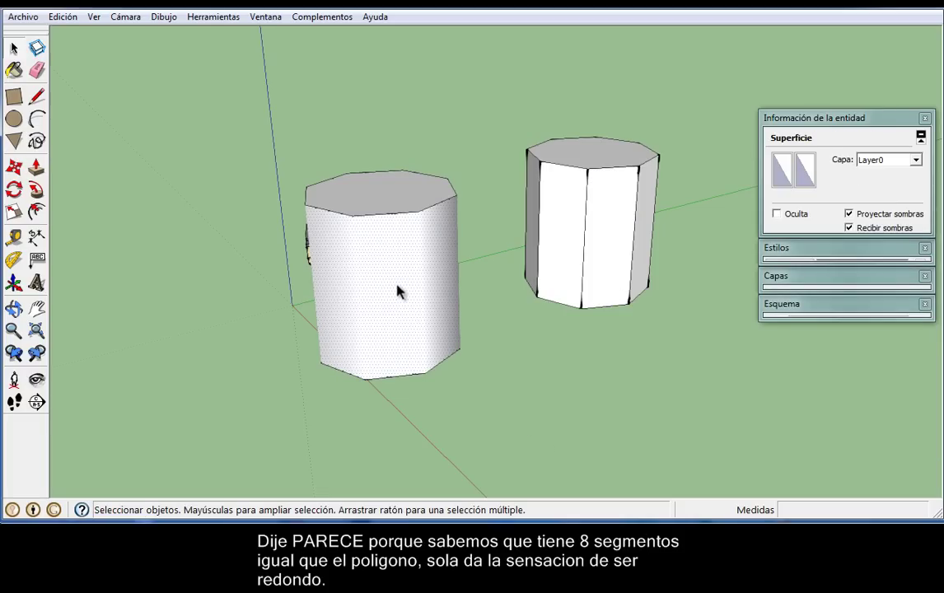
Draw a 24-sided circle on the ground and pull it up 2,18m into a cylinder.
click(14, 121)
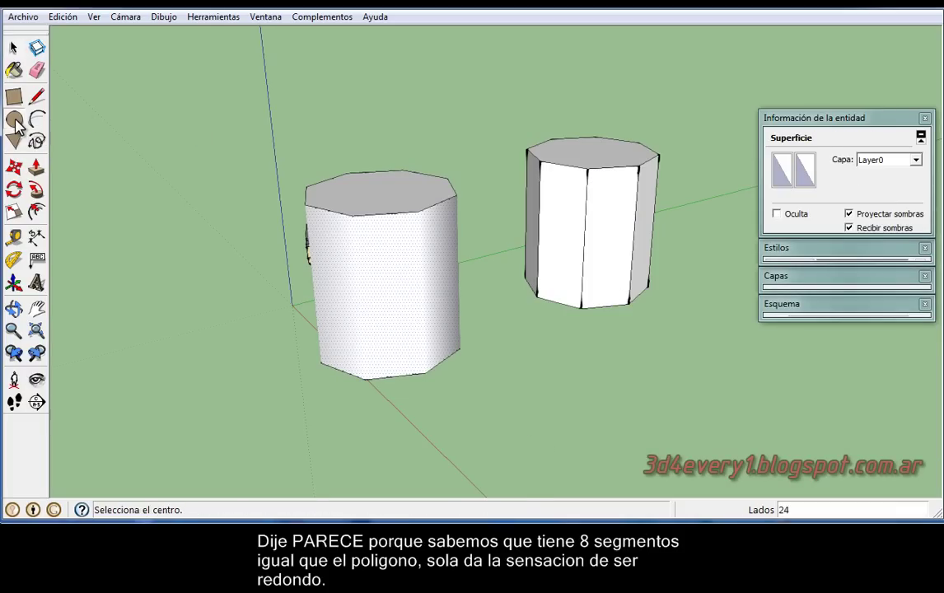
click(483, 427)
click(510, 440)
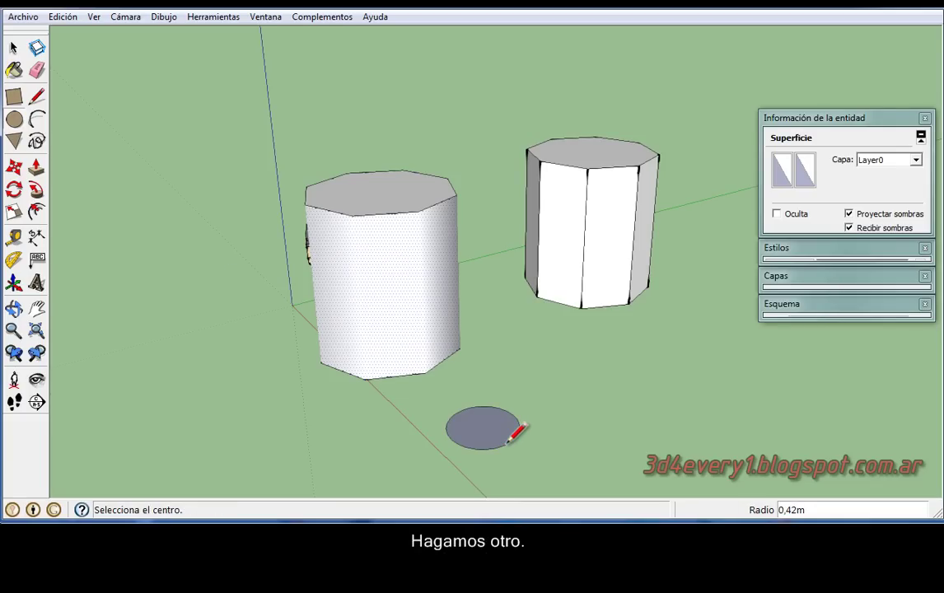
click(36, 167)
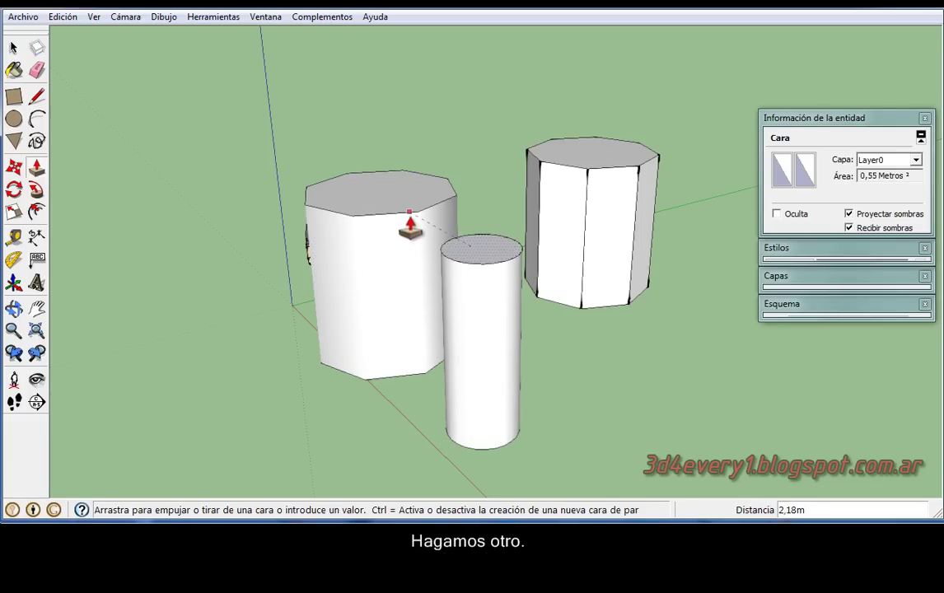
drag(474, 435, 410, 229)
Draw a six-sided circle beside it and pull it up into a tall hexagonal prism.
click(13, 118)
click(703, 341)
click(746, 340)
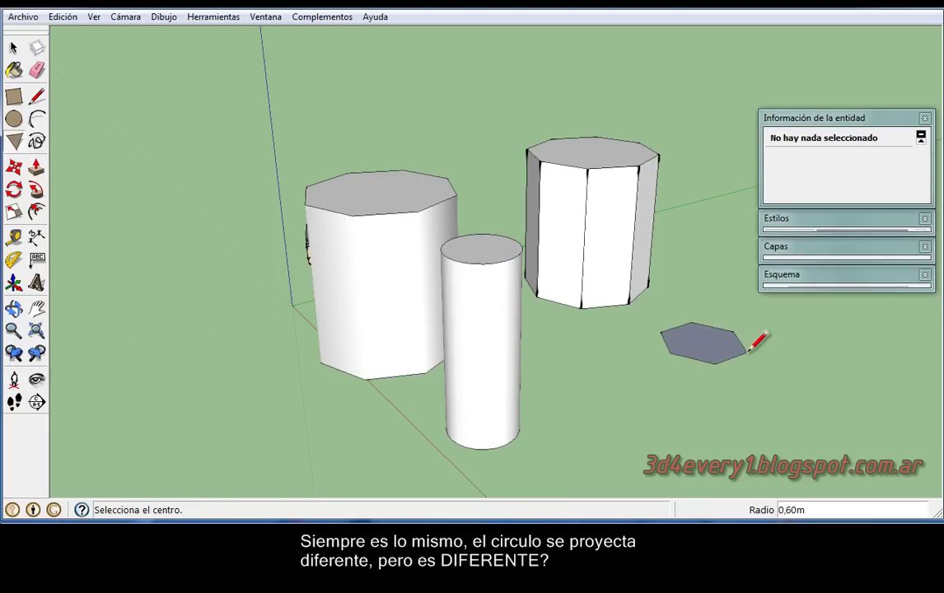
click(36, 167)
drag(680, 338, 612, 189)
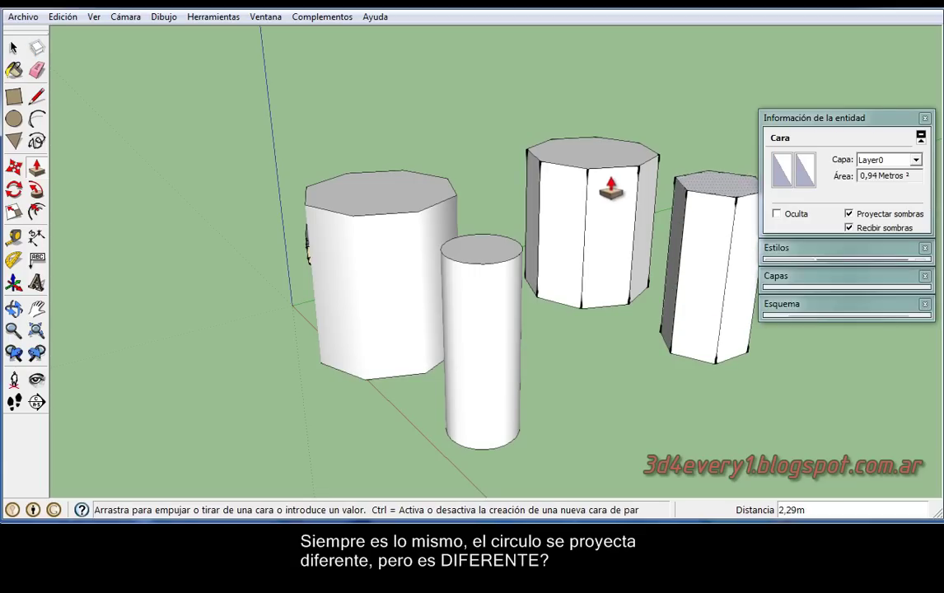
shift+middle_drag(631, 373, 548, 337)
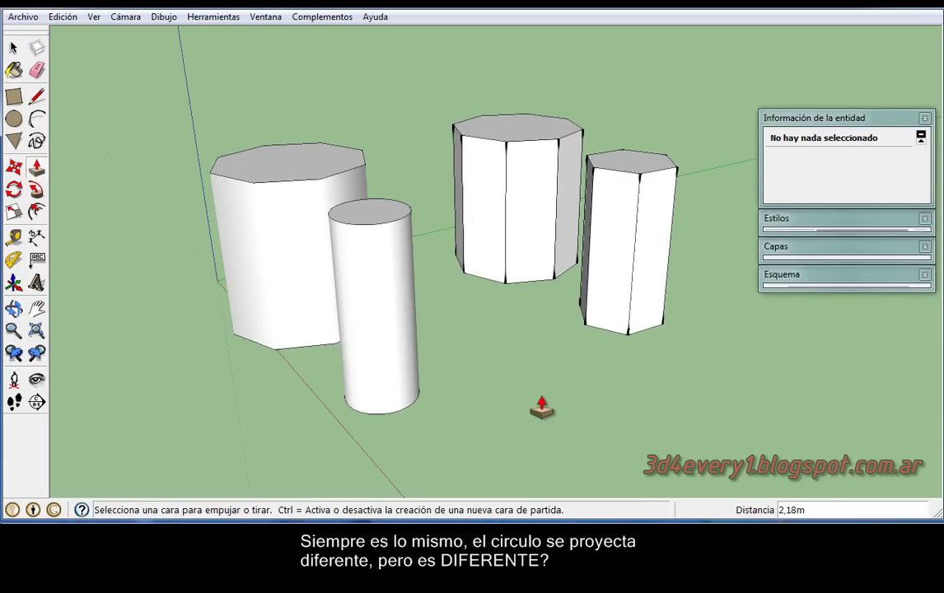
key(space)
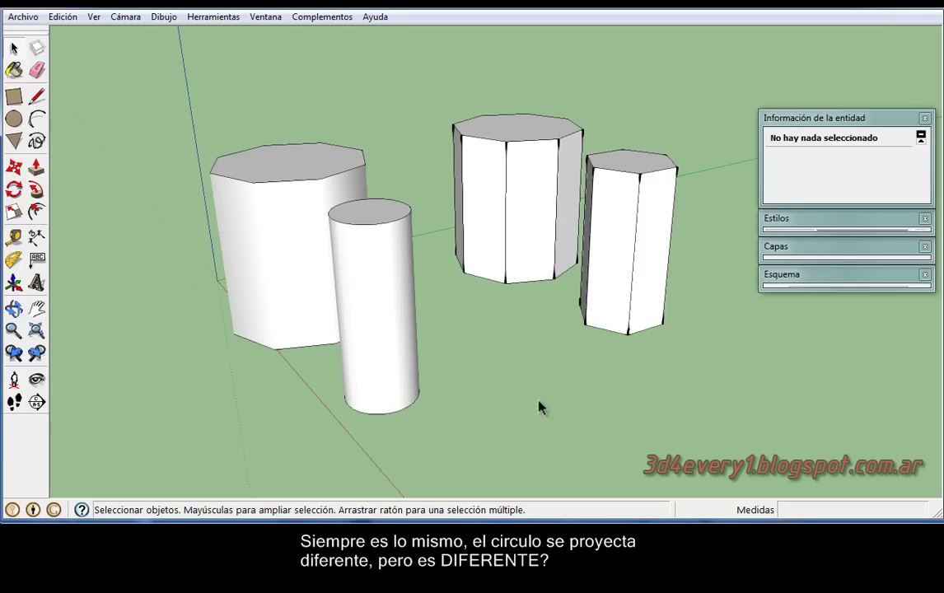
Select the cylinder and turn on Ver > Geometría oculta, then zoom in on it.
click(373, 266)
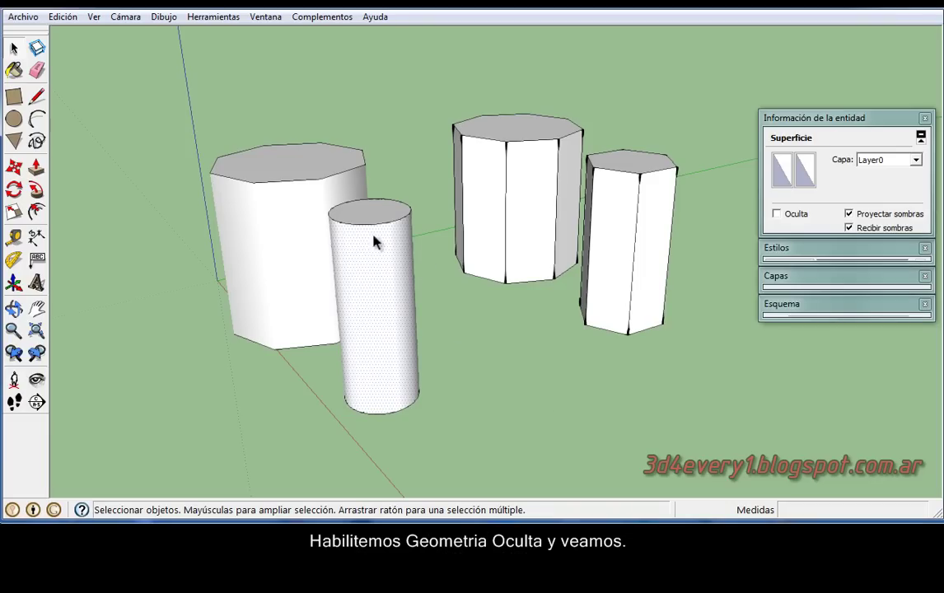
click(96, 18)
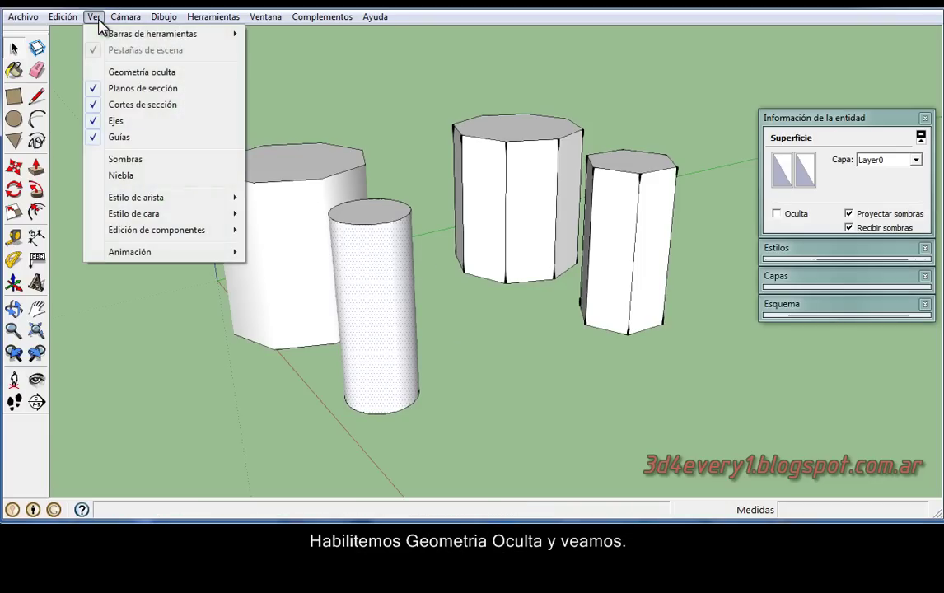
click(168, 74)
mouse_move(304, 227)
middle_down()
mouse_move(442, 230)
mouse_move(407, 268)
middle_up()
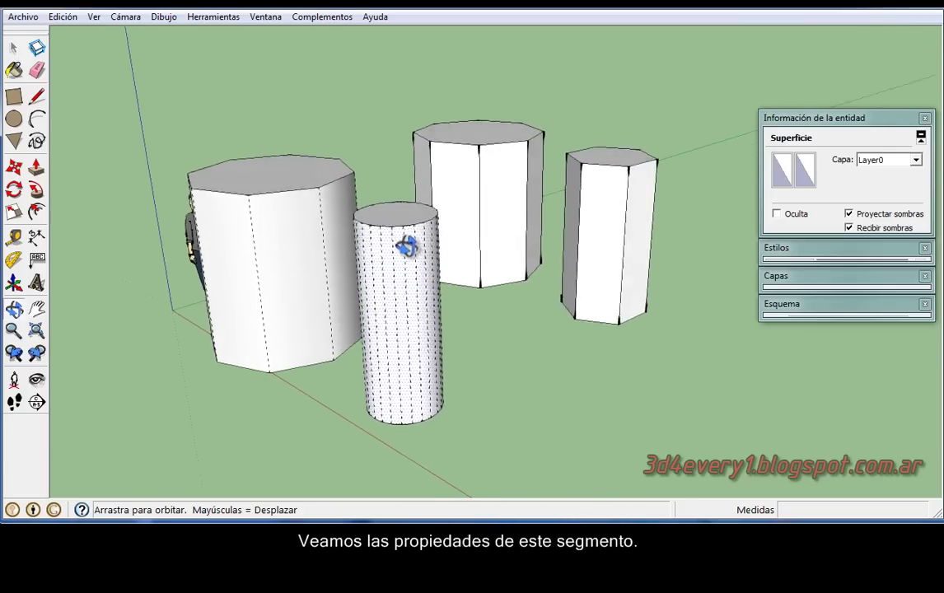
scroll(408, 284, up, 2)
scroll(404, 283, up, 3)
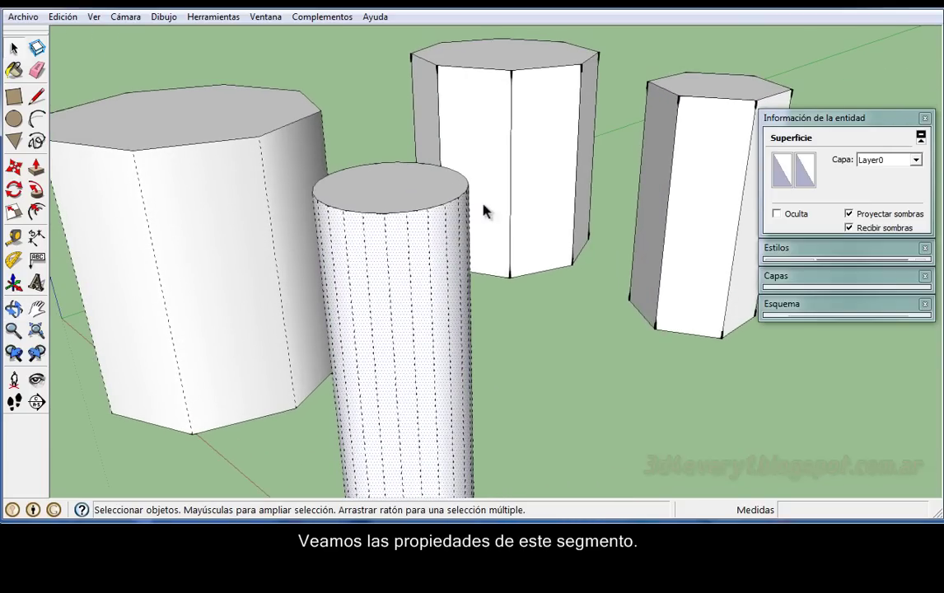
Inspect edges of the cylinder and hexagonal prism, then uncheck Suave on one cylinder edge.
click(384, 235)
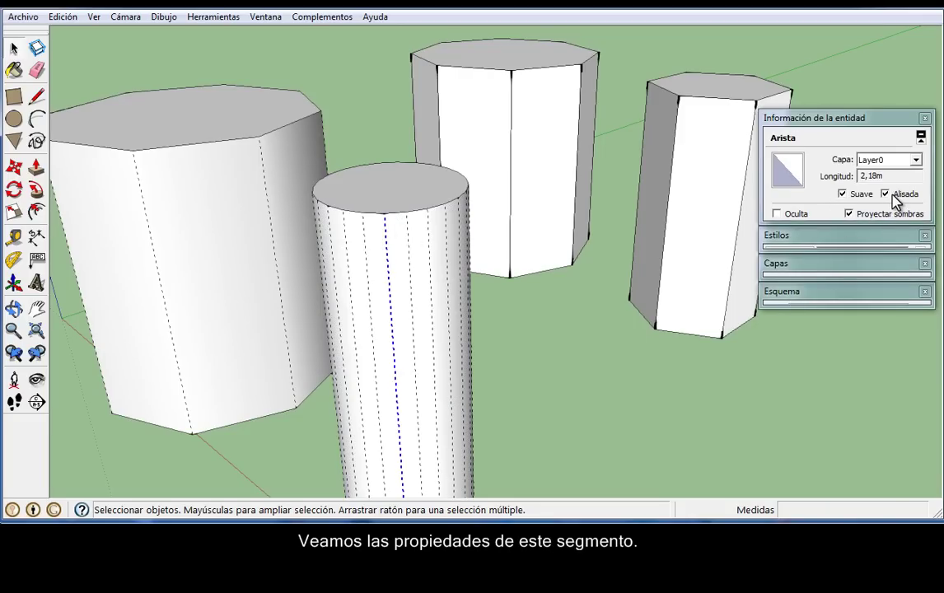
click(776, 346)
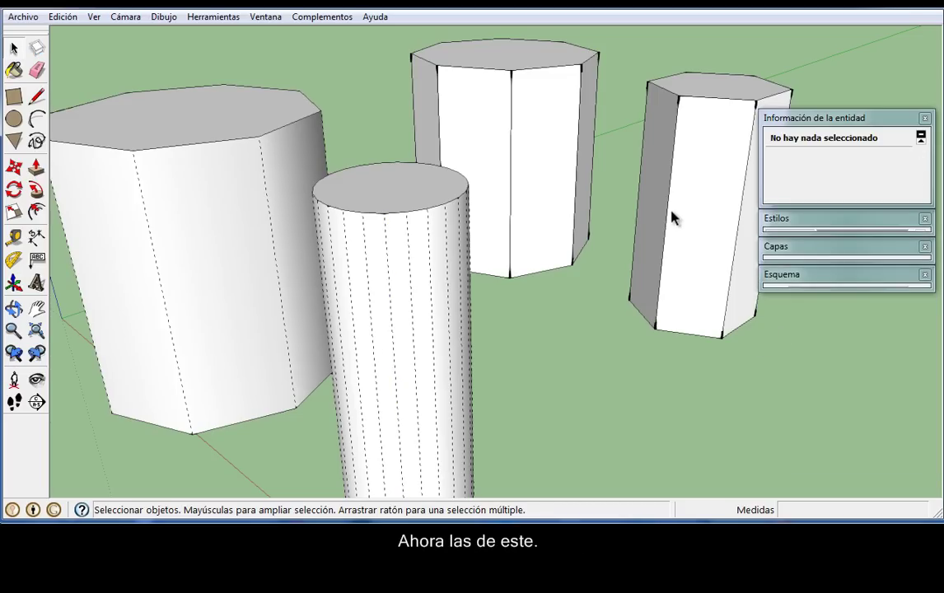
click(668, 216)
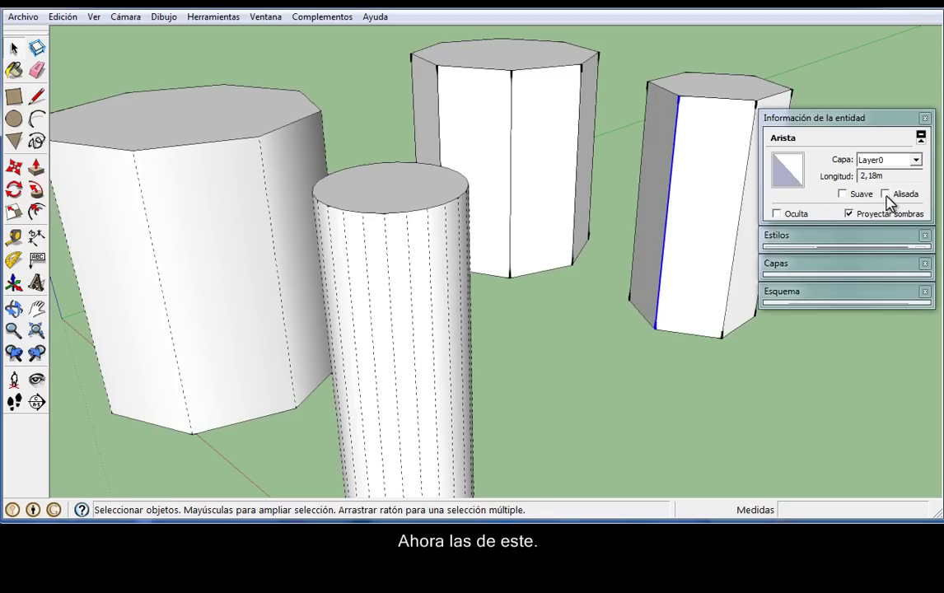
click(533, 394)
click(393, 353)
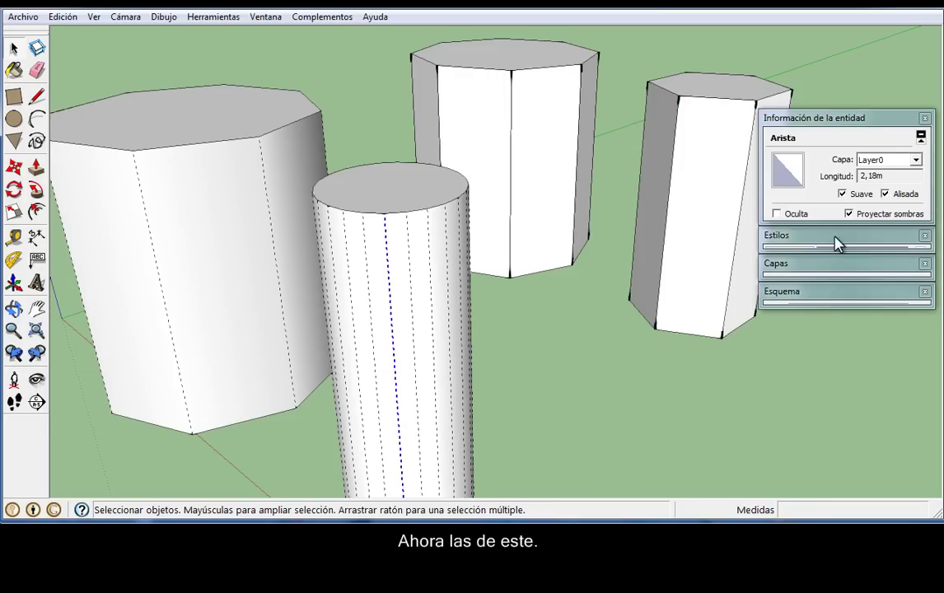
click(841, 194)
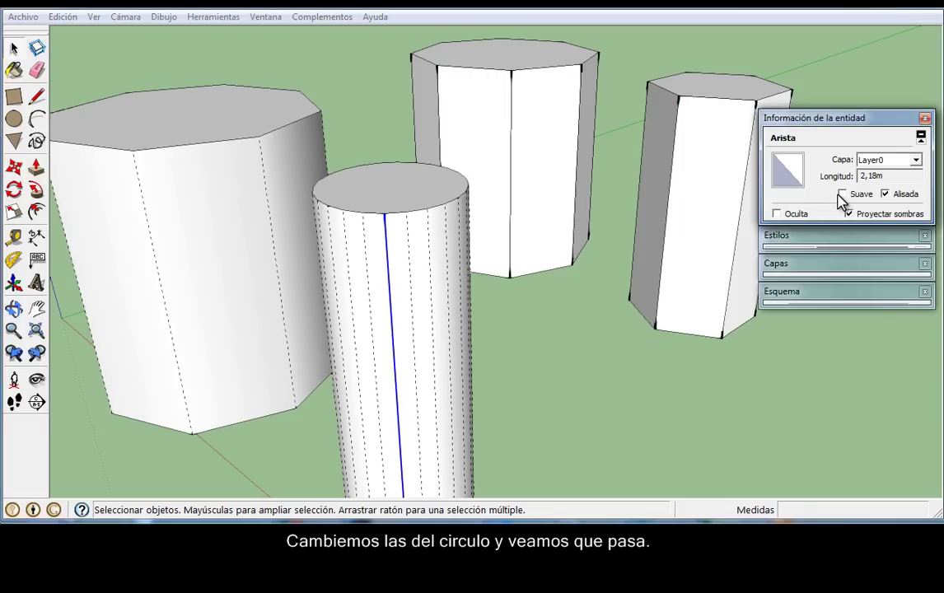
click(603, 435)
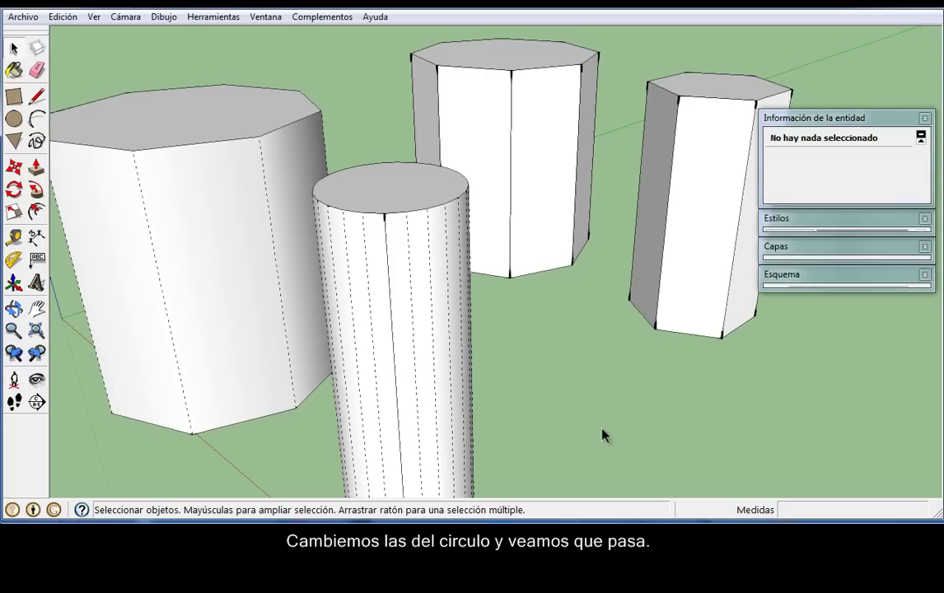
click(391, 336)
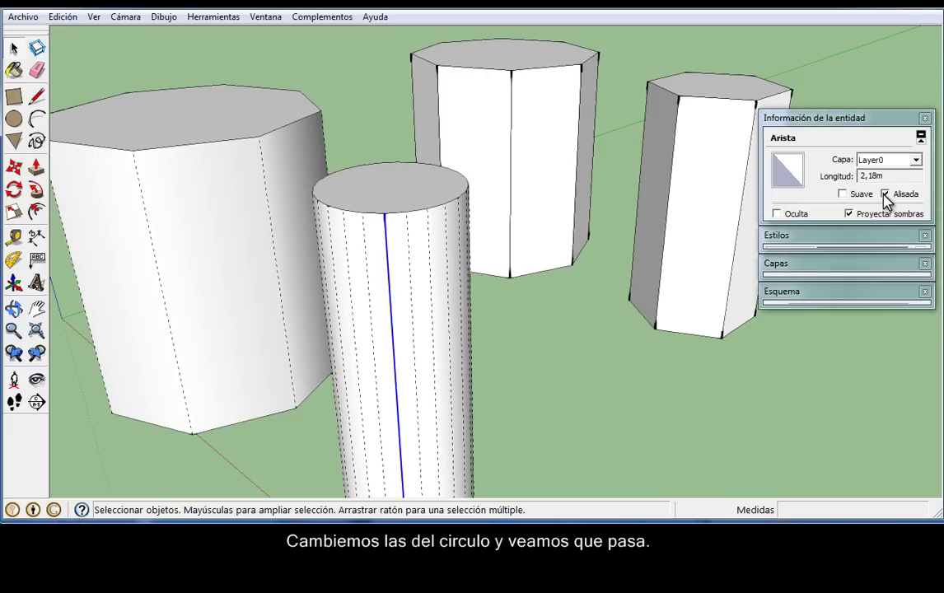
click(532, 350)
Uncheck Suave and Alisada on two more vertical cylinder edges.
click(411, 301)
click(840, 193)
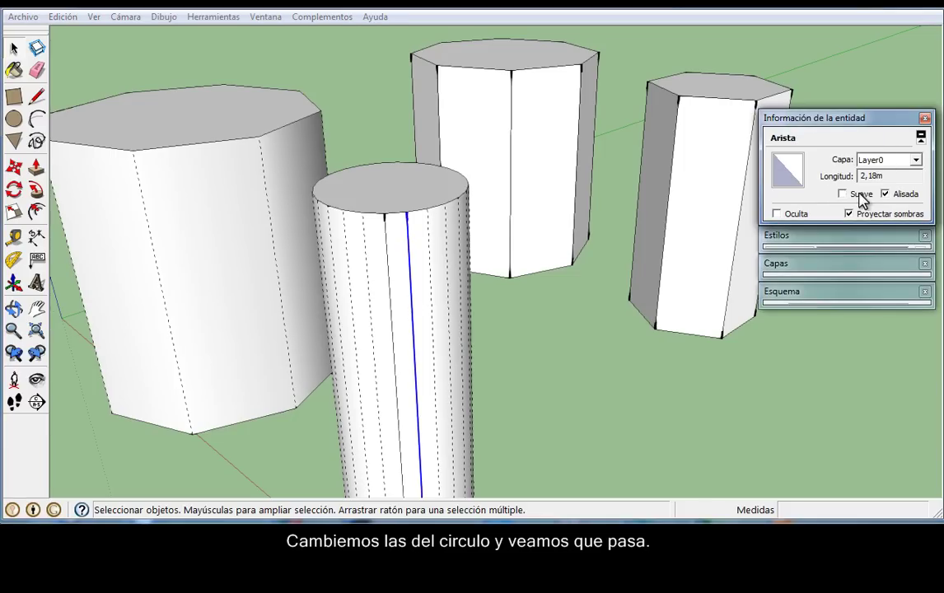
click(885, 194)
key(Escape)
click(432, 288)
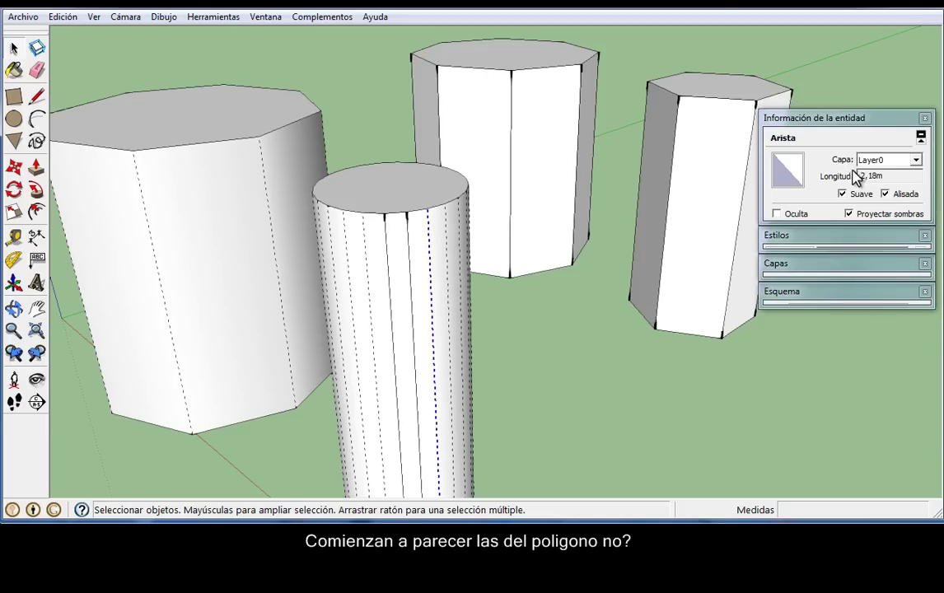
click(841, 194)
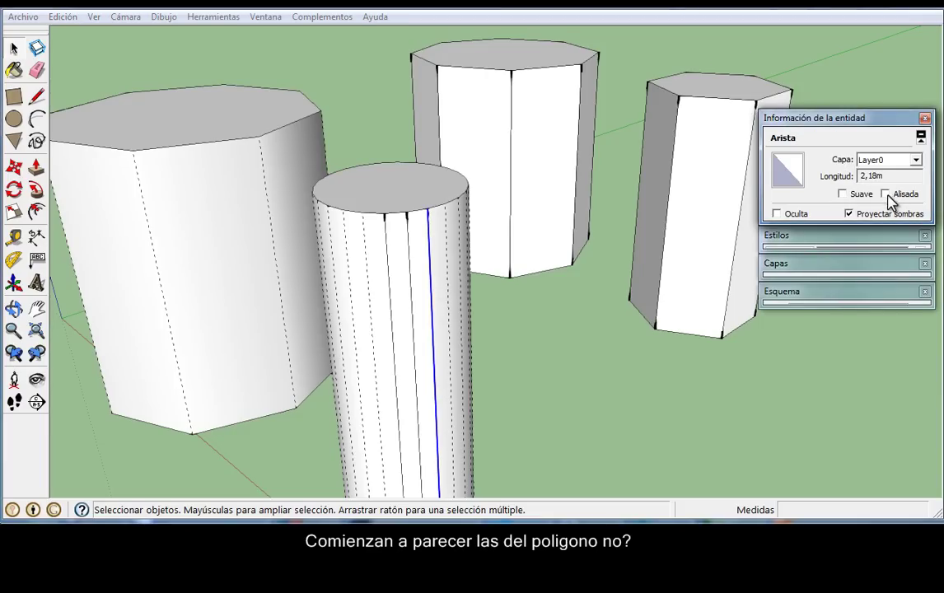
click(589, 352)
mouse_move(588, 353)
middle_down()
mouse_move(520, 354)
mouse_move(429, 336)
middle_up()
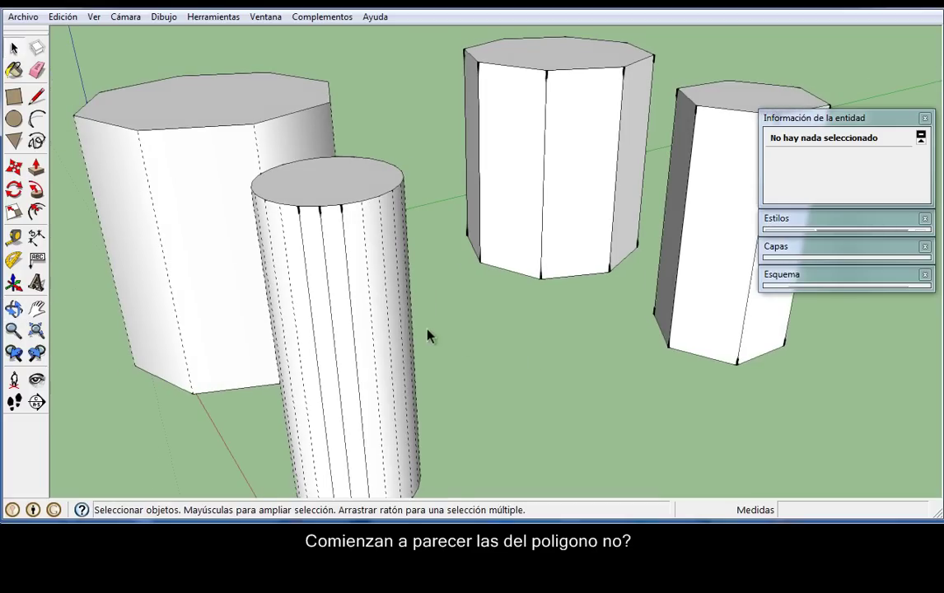
Harden one more cylinder edge by unchecking both Suave and Alisada.
click(404, 289)
click(368, 294)
click(842, 194)
click(885, 194)
click(536, 386)
mouse_move(536, 386)
middle_down()
mouse_move(626, 333)
mouse_move(723, 367)
mouse_move(517, 403)
mouse_move(284, 392)
mouse_move(426, 364)
mouse_move(565, 369)
middle_up()
scroll(551, 369, down, 3)
mouse_move(350, 410)
middle_down()
mouse_move(437, 352)
mouse_move(431, 313)
mouse_move(419, 314)
mouse_move(432, 392)
mouse_move(334, 353)
middle_up()
Select three hidden edges of the smooth octagonal prism and uncheck Suave and Alisada.
click(317, 313)
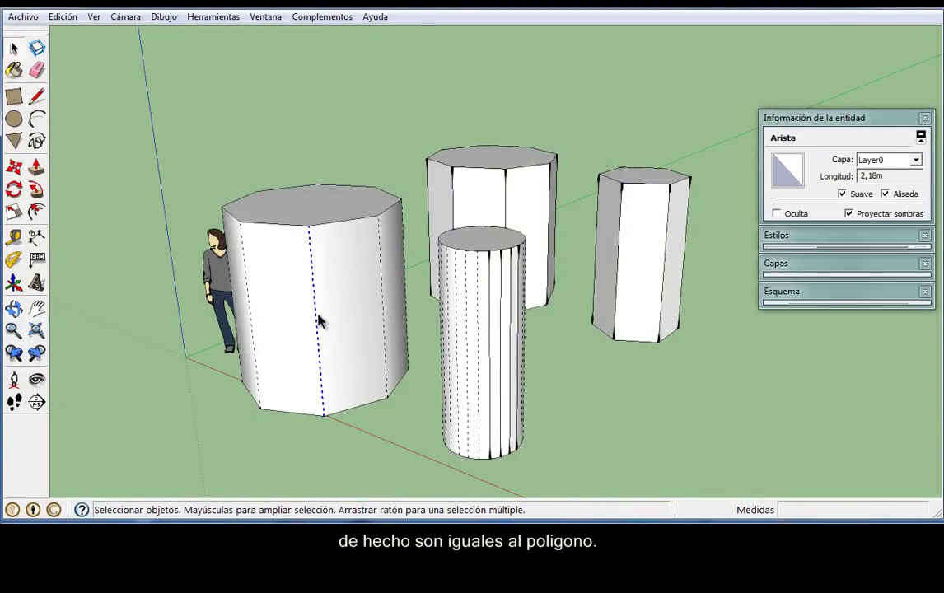
shift+click(382, 299)
ctrl+click(251, 332)
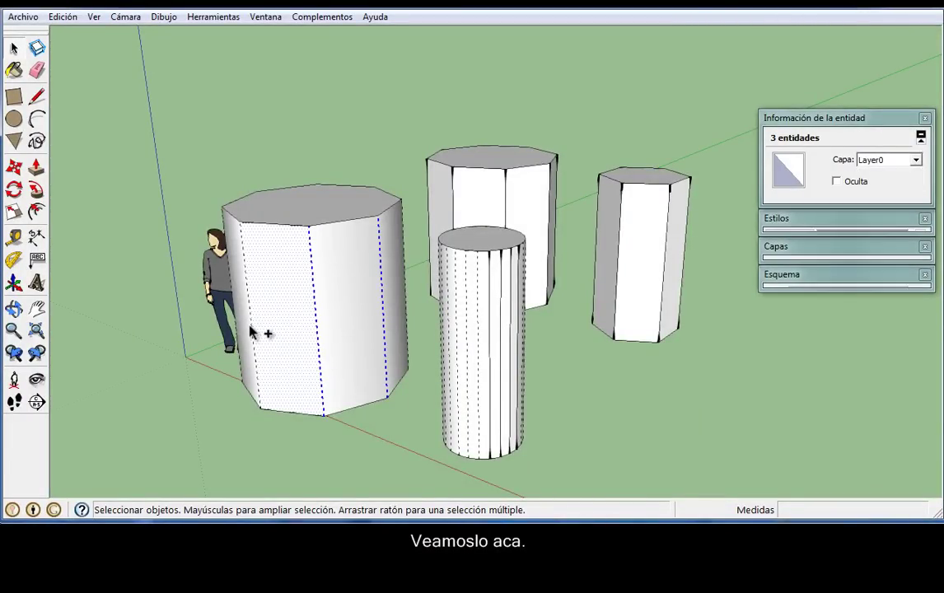
ctrl+click(277, 334)
shift+click(280, 373)
middle_drag(280, 373, 304, 388)
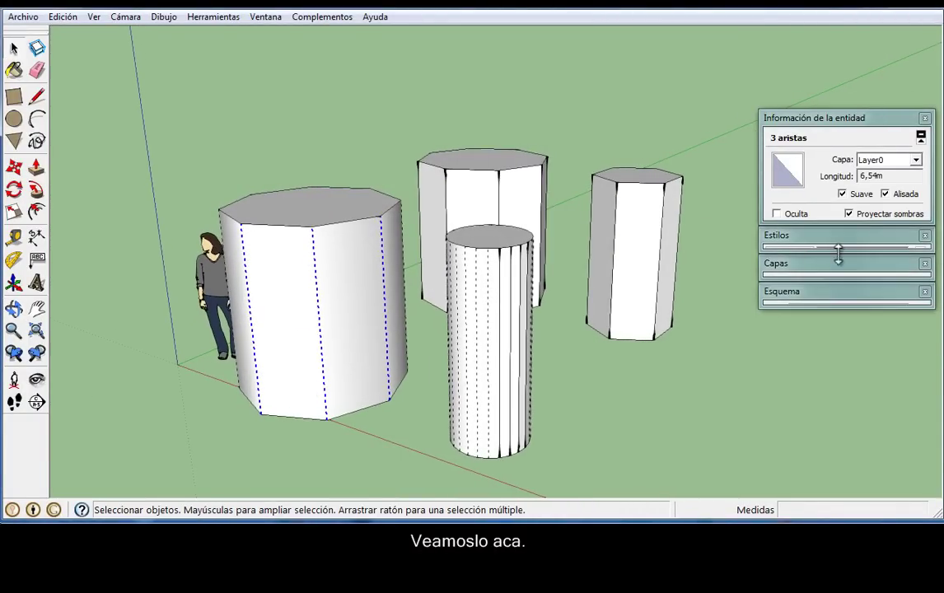
click(842, 194)
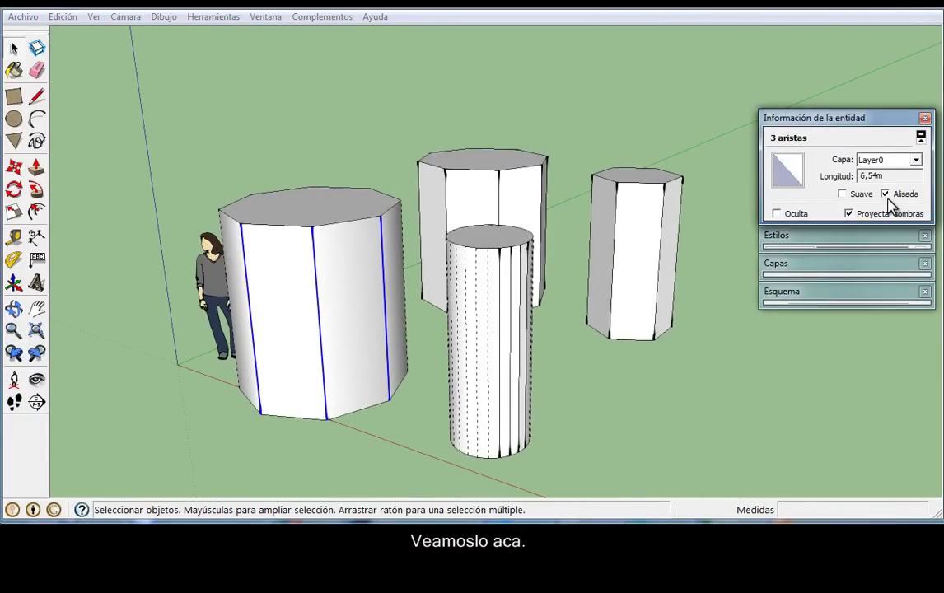
click(886, 195)
click(734, 390)
Zoom out and window-select all four pillars and the figure.
middle_drag(635, 358, 605, 439)
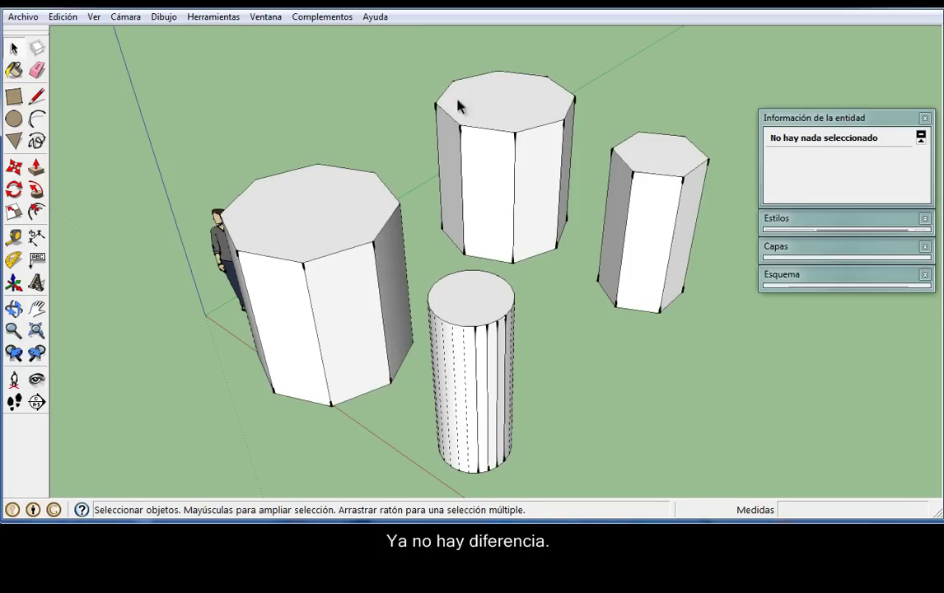
mouse_move(624, 356)
middle_down()
mouse_move(608, 268)
mouse_move(579, 341)
mouse_move(579, 327)
middle_up()
scroll(607, 267, down, 3)
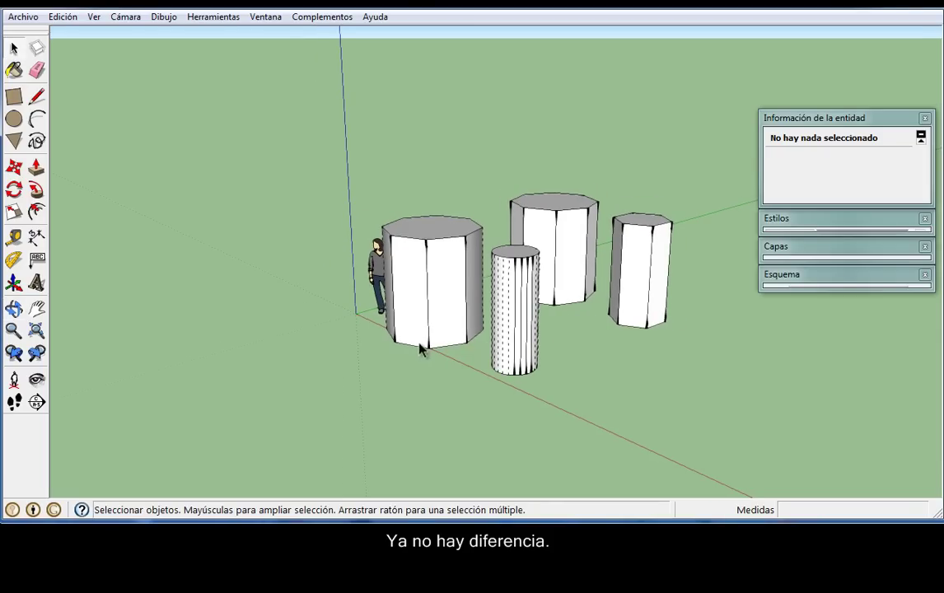
mouse_move(213, 100)
mouse_down()
mouse_move(328, 198)
mouse_move(739, 424)
mouse_move(703, 426)
mouse_up()
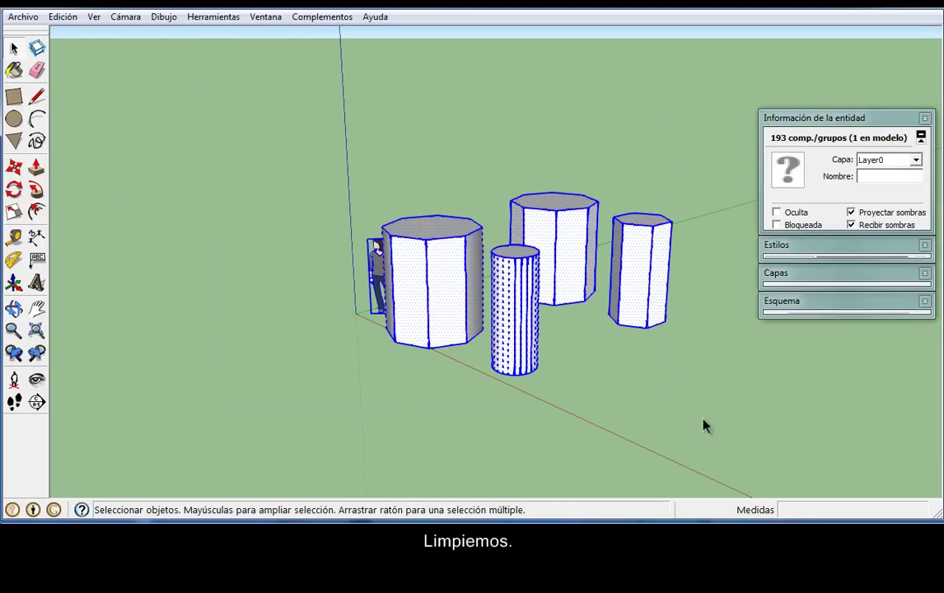
Delete everything, draw a 1,69m-radius circle at the origin, and select it to edit Segments.
key(Delete)
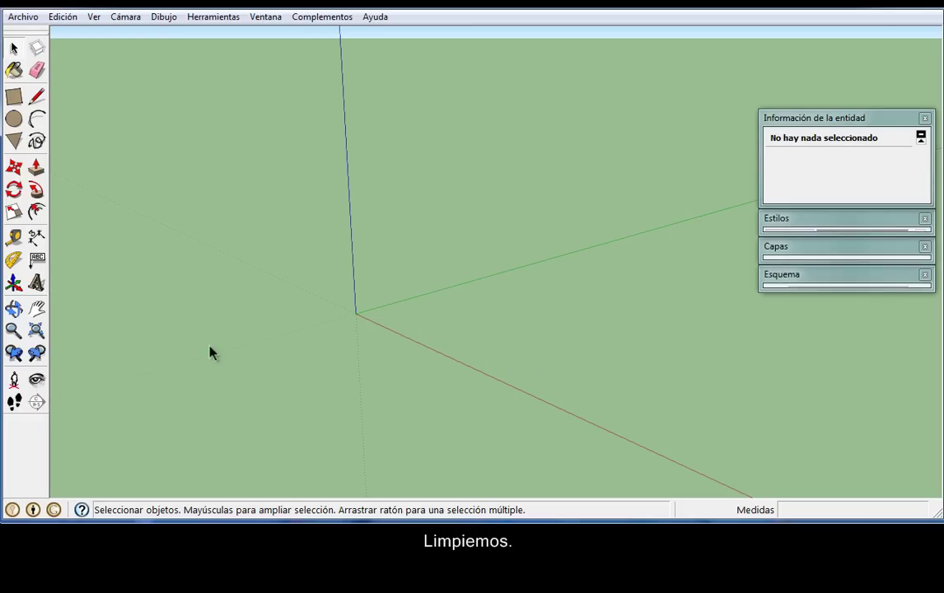
click(14, 119)
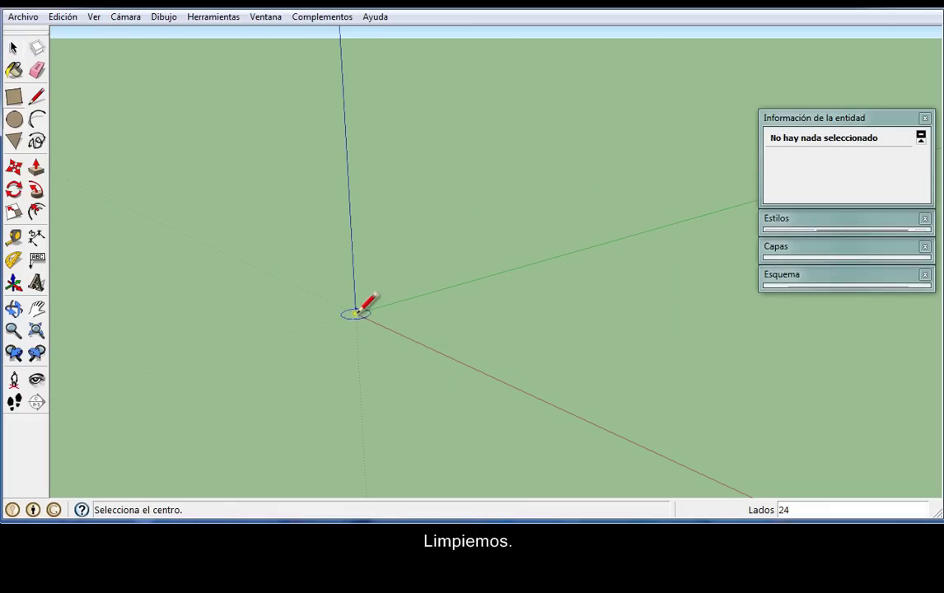
click(356, 313)
click(402, 339)
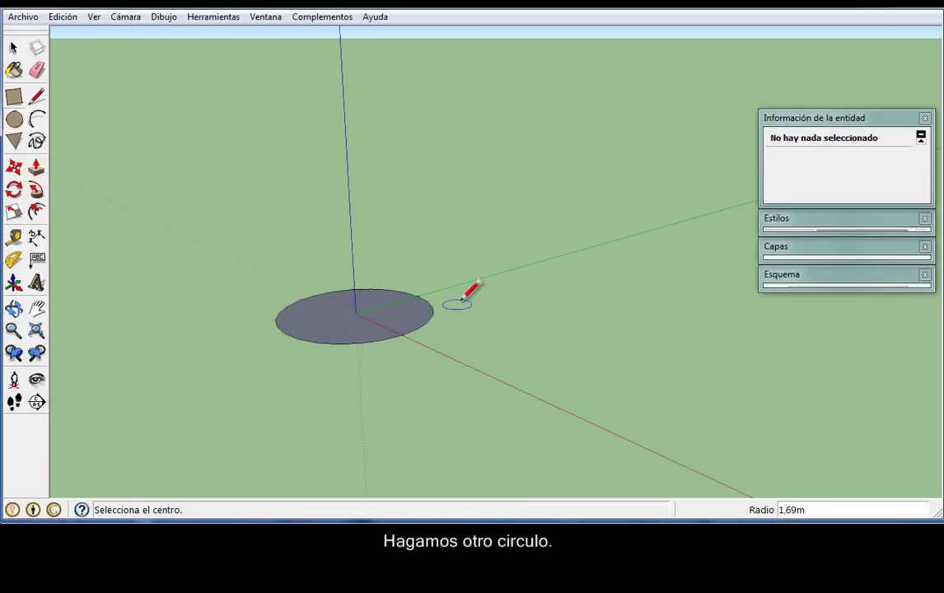
click(13, 48)
click(383, 344)
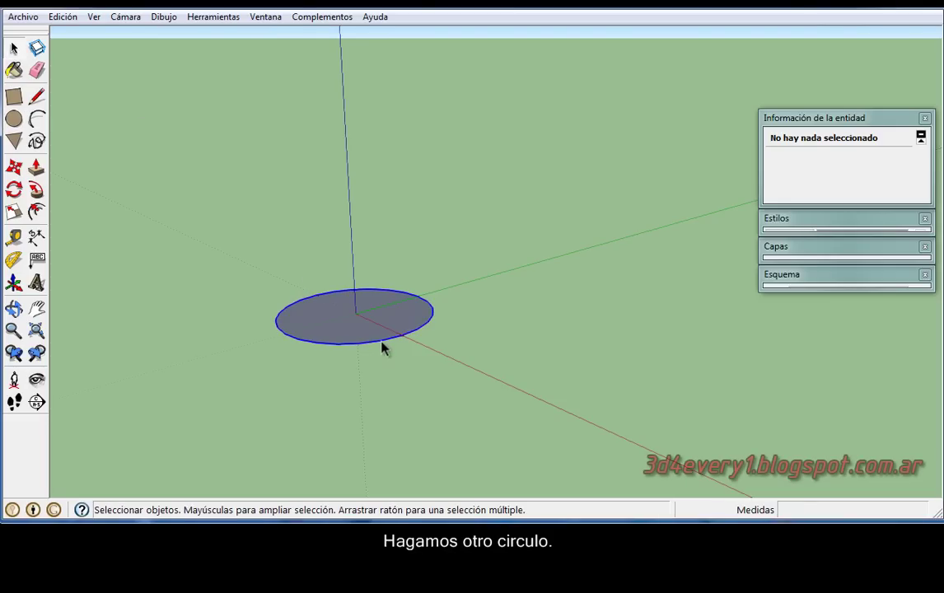
click(899, 191)
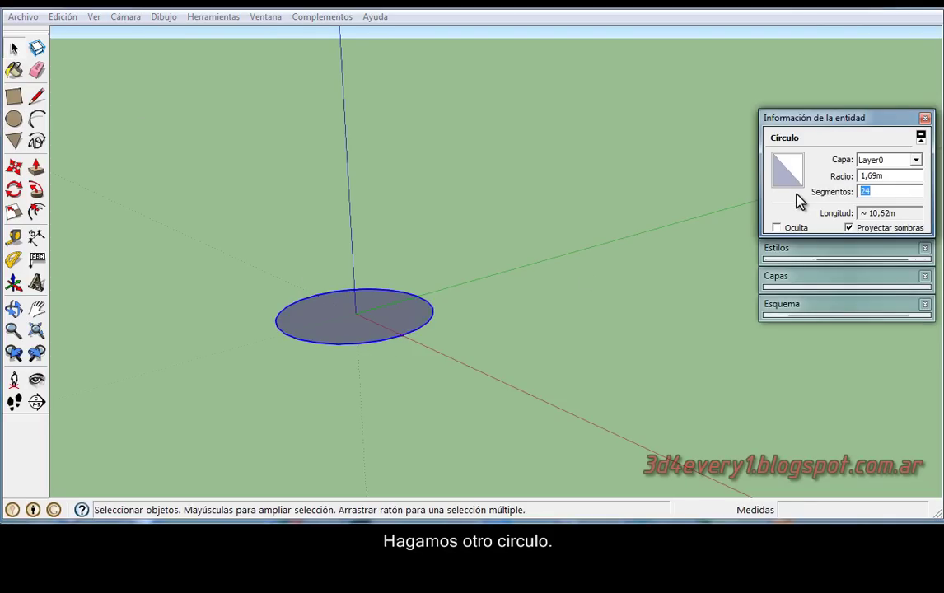
text(12)
Set the circle to 12 segments and extrude it 4,10m upward.
key(Return)
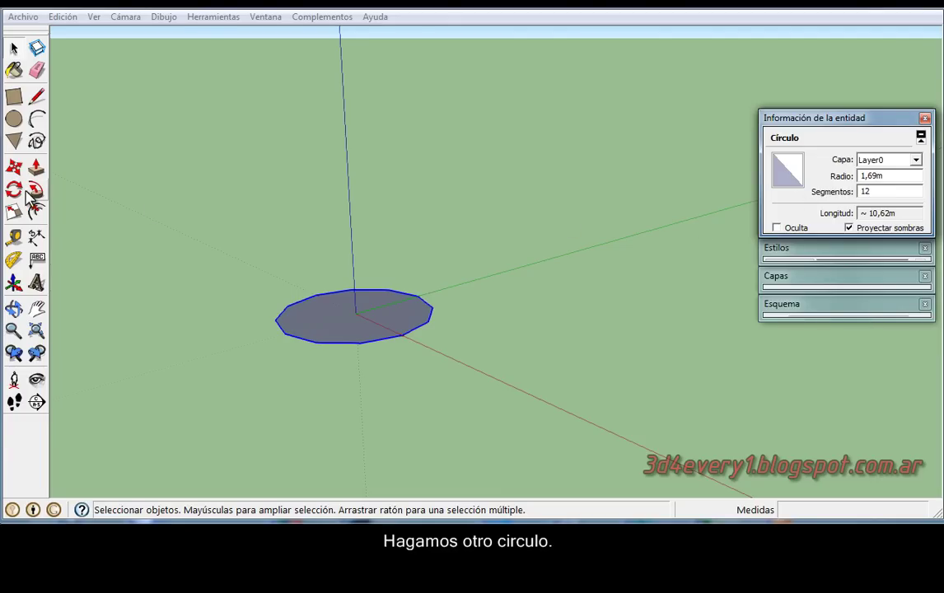
click(36, 168)
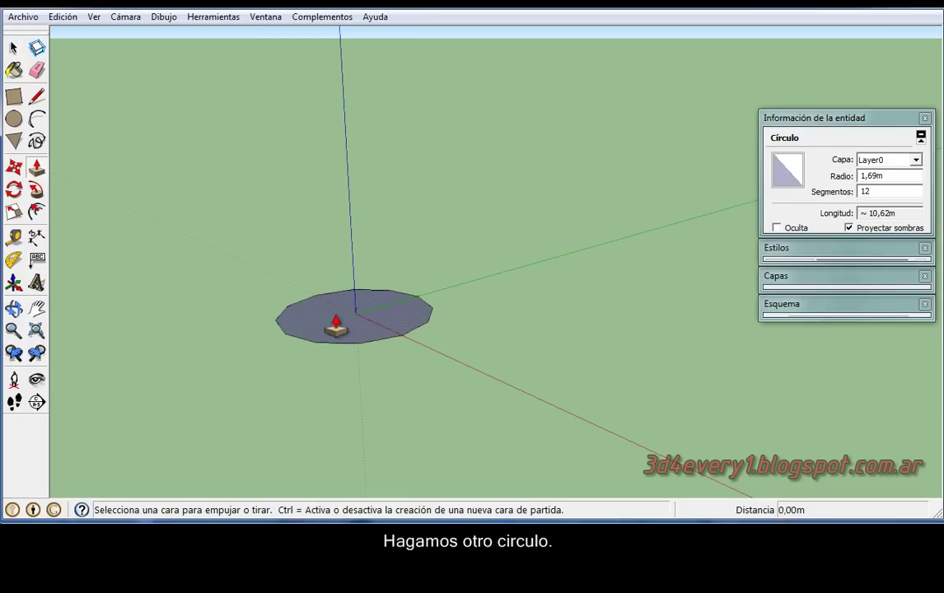
drag(332, 320, 345, 138)
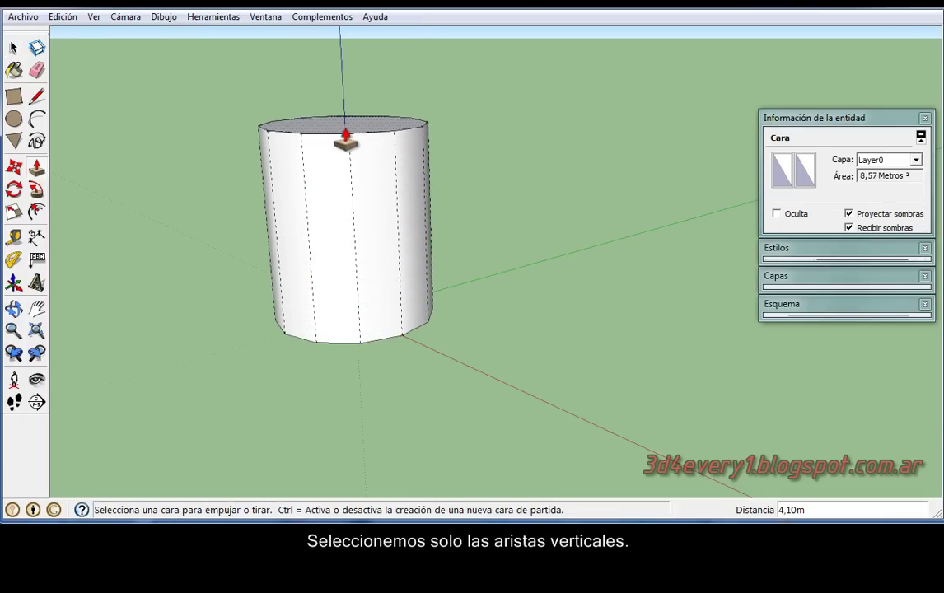
Window-select the whole cylinder to inspect it, then clear the selection.
mouse_move(421, 352)
middle_down()
mouse_move(477, 356)
mouse_move(476, 275)
middle_up()
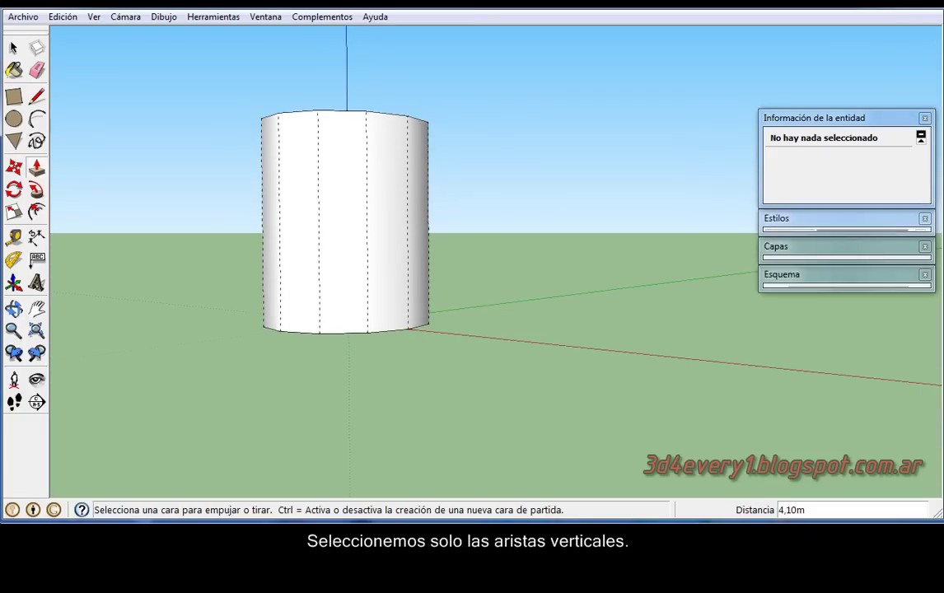
key(space)
drag(474, 248, 192, 204)
mouse_move(511, 300)
middle_down()
mouse_move(512, 283)
mouse_move(541, 389)
mouse_move(536, 401)
middle_up()
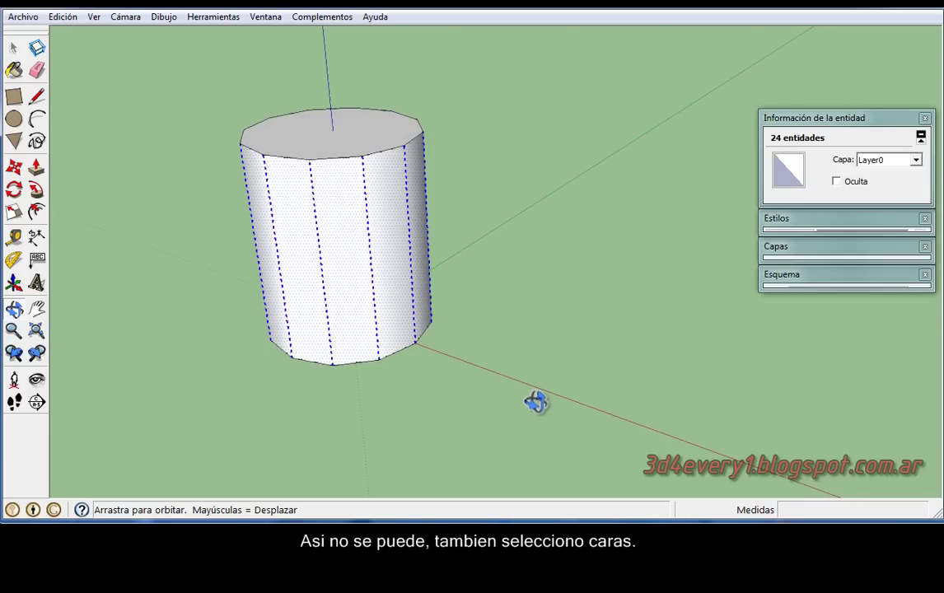
click(504, 332)
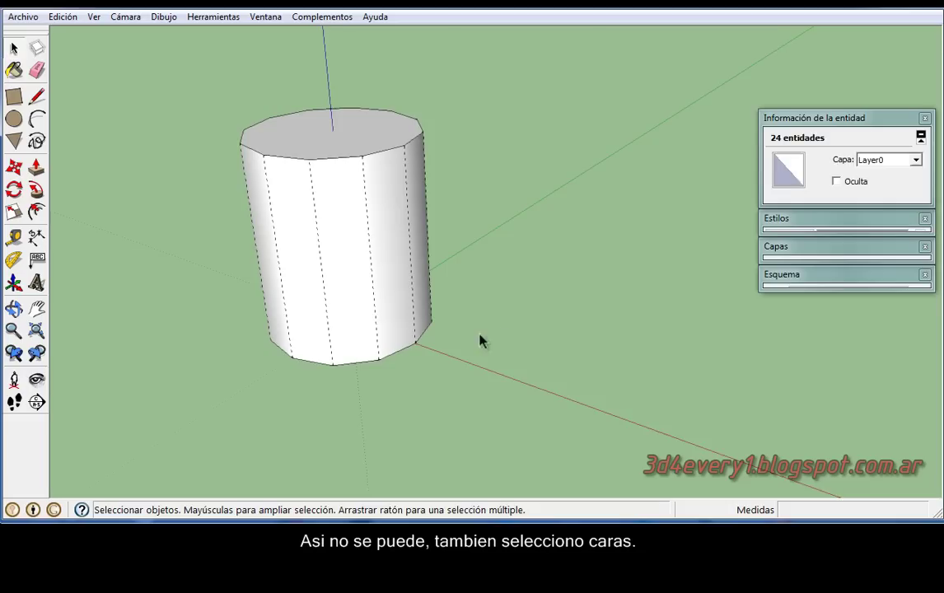
middle_drag(453, 348, 454, 235)
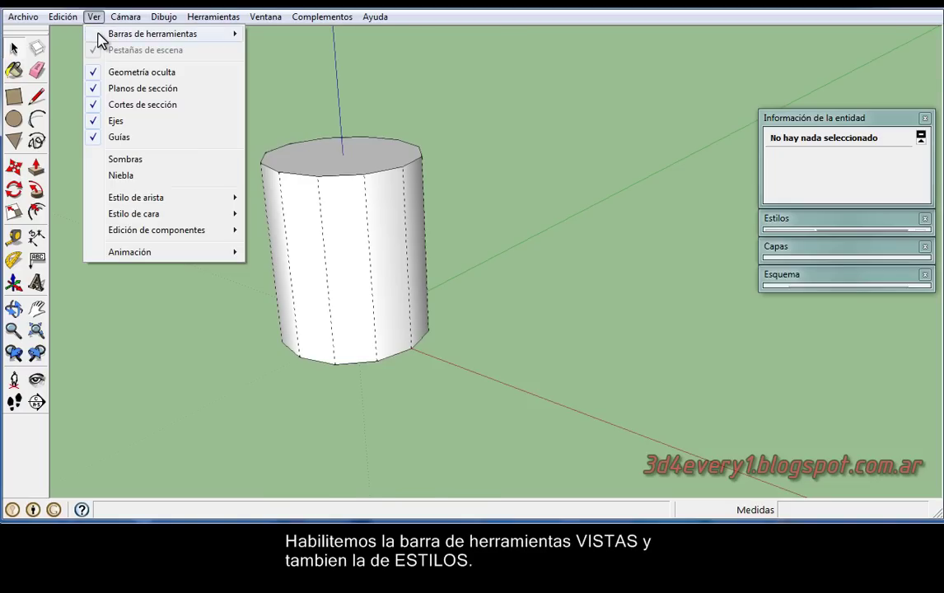
mouse_move(153, 34)
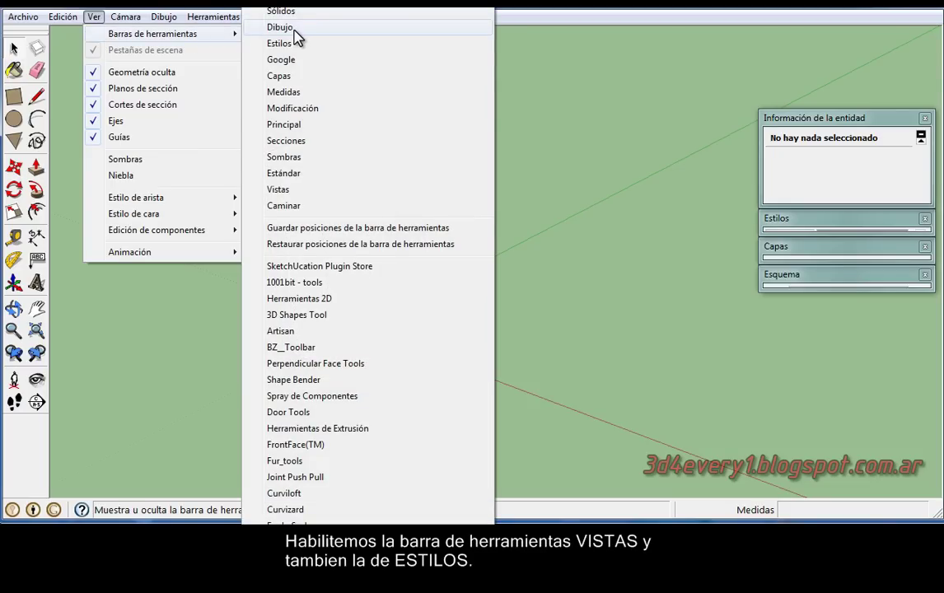
Enable the Views and Styles toolbars and dock Styles beside Views.
click(251, 190)
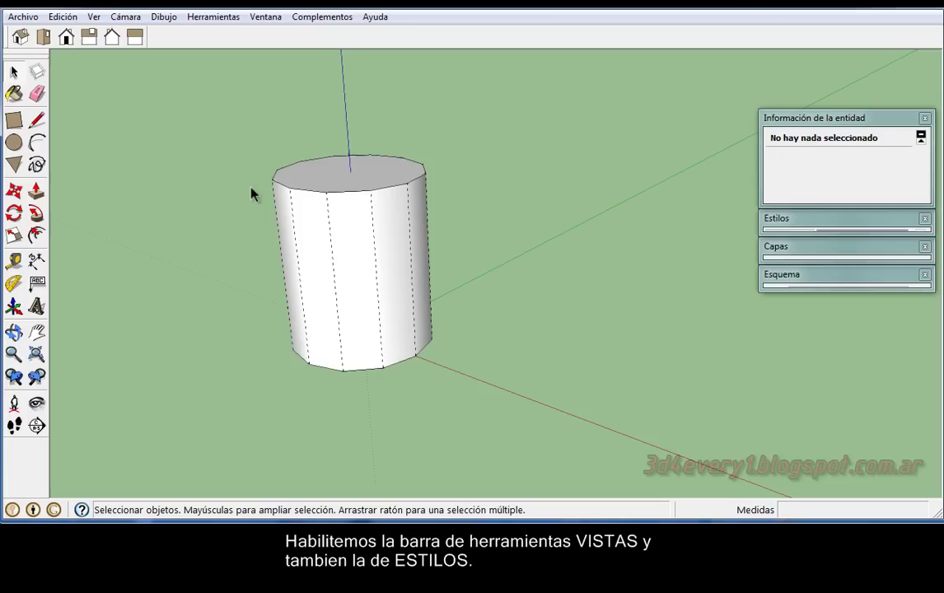
click(94, 18)
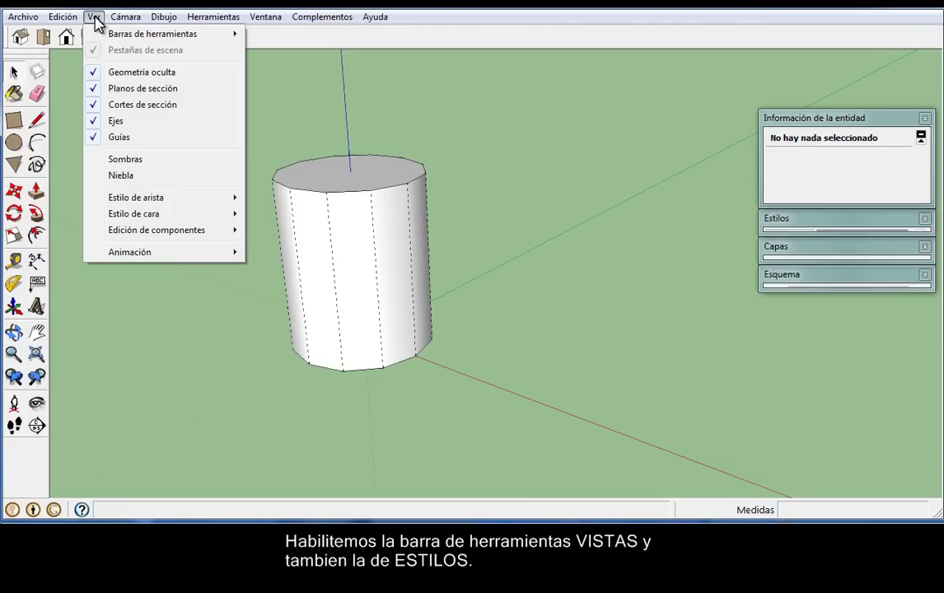
mouse_move(153, 34)
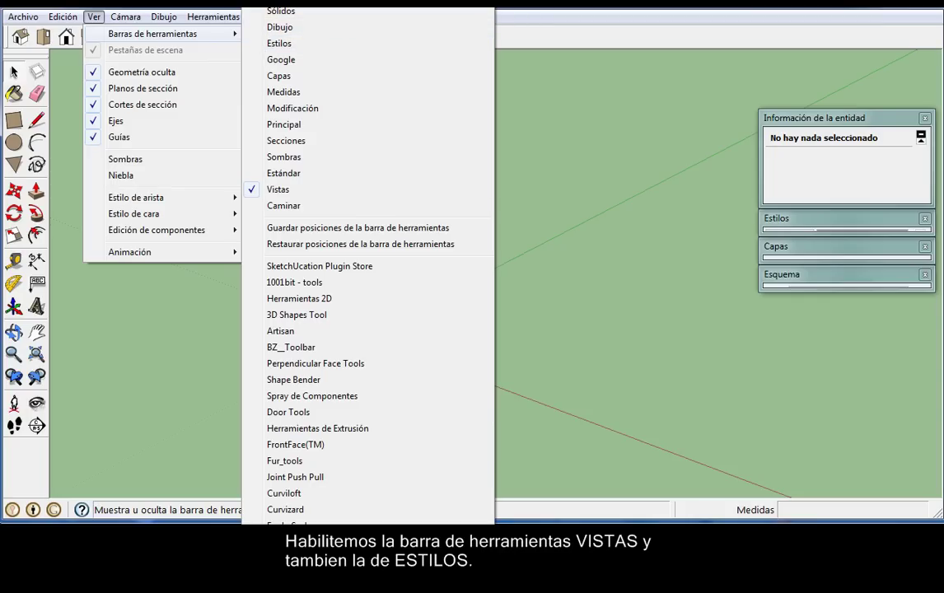
click(253, 43)
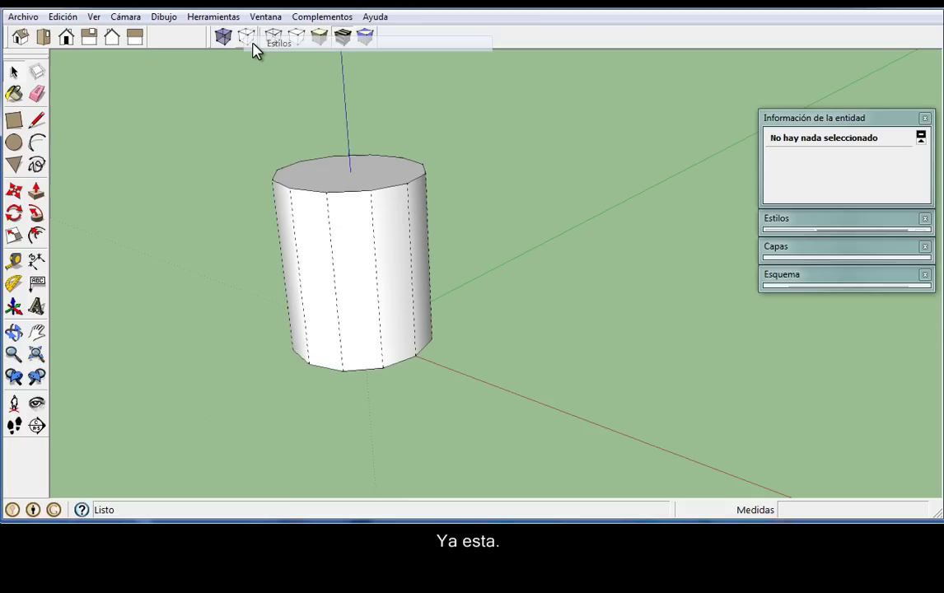
drag(217, 47, 158, 58)
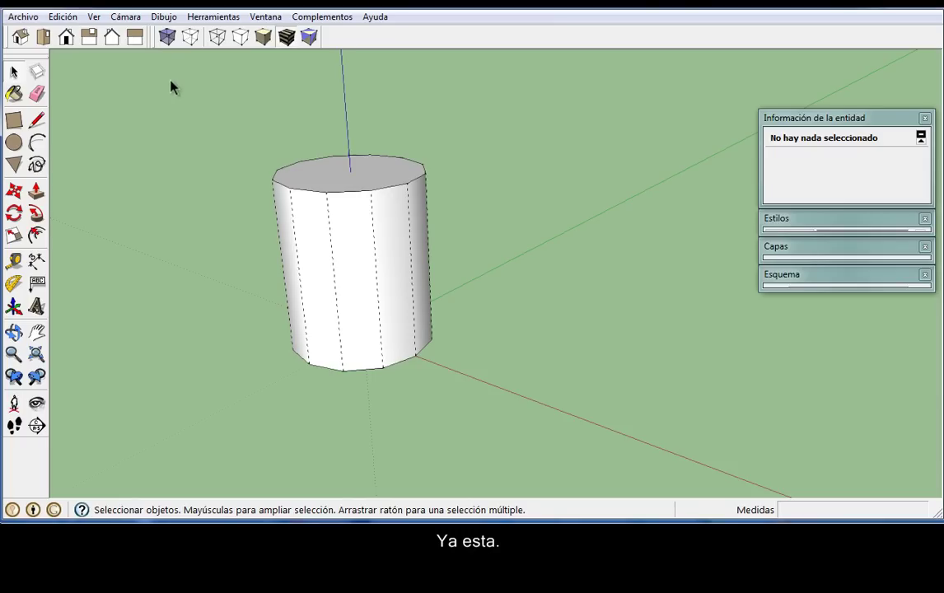
In Wireframe, crossing-select the 12 vertical edges and untick Smooth in Entity Info.
click(219, 37)
key(o)
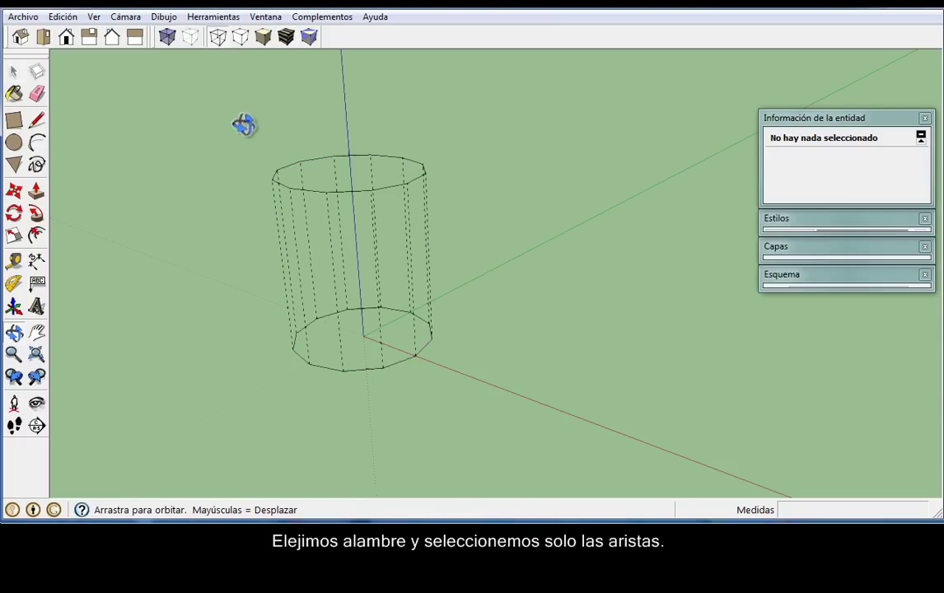
drag(243, 123, 269, 59)
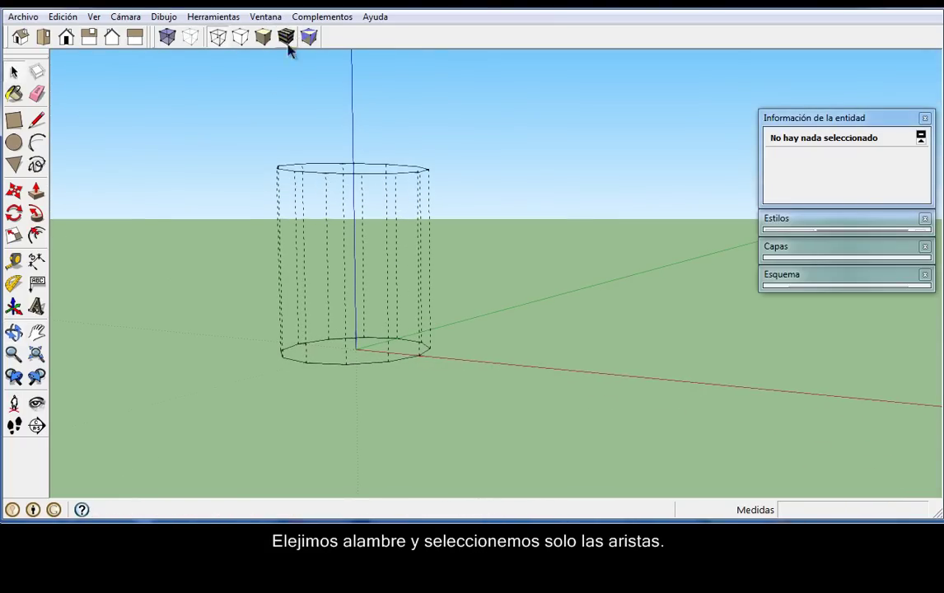
key(space)
drag(452, 262, 221, 236)
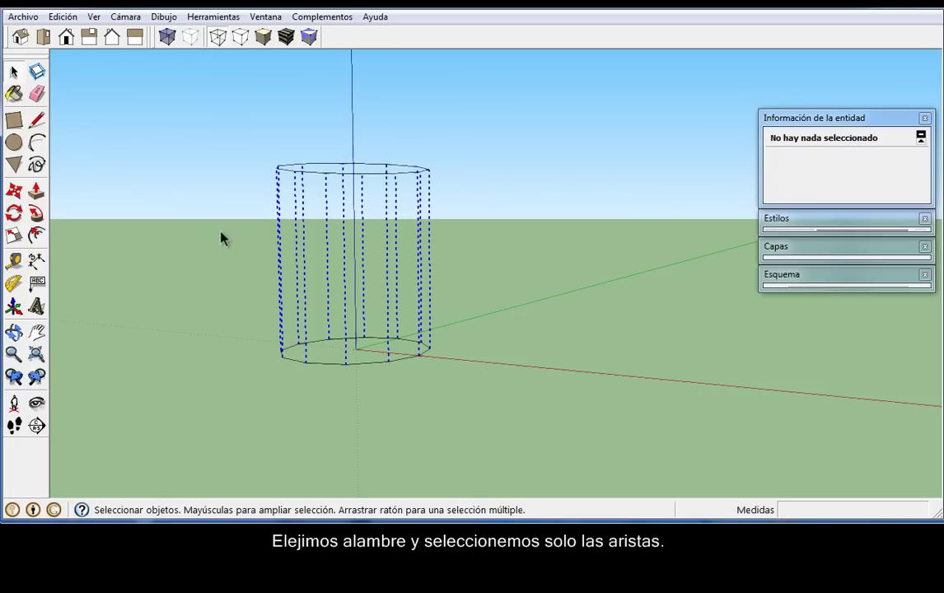
mouse_move(458, 215)
middle_down()
mouse_move(547, 276)
mouse_move(531, 291)
middle_up()
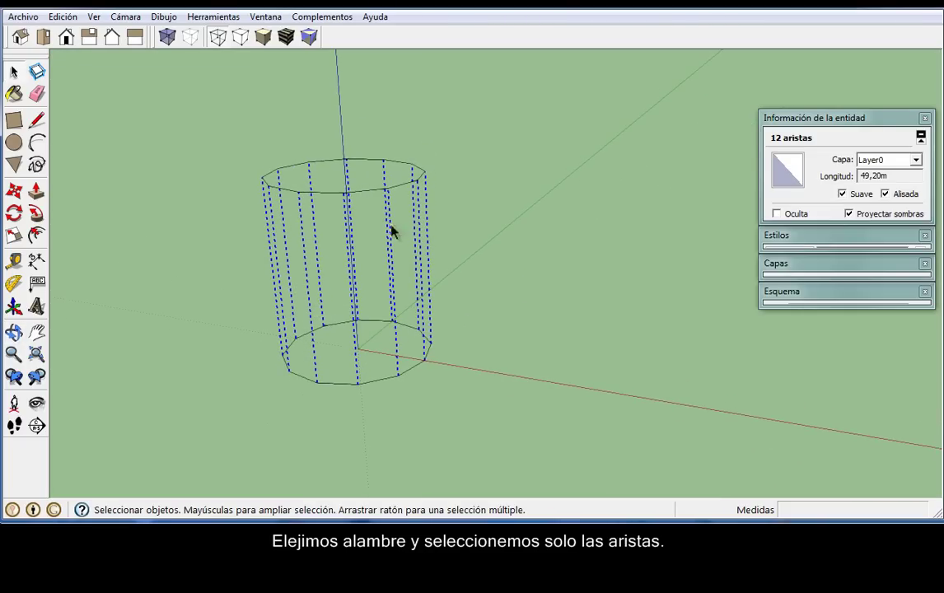
click(264, 41)
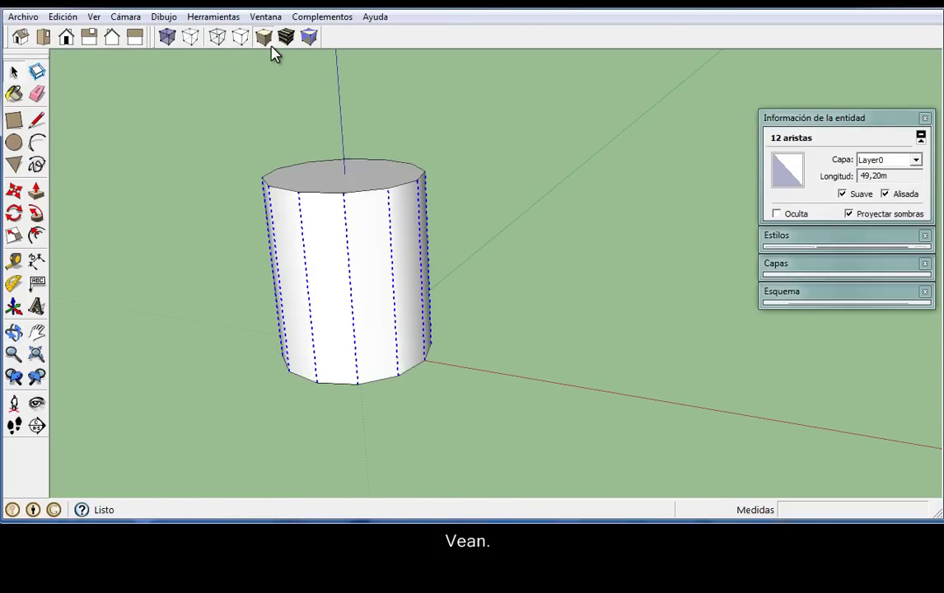
click(842, 195)
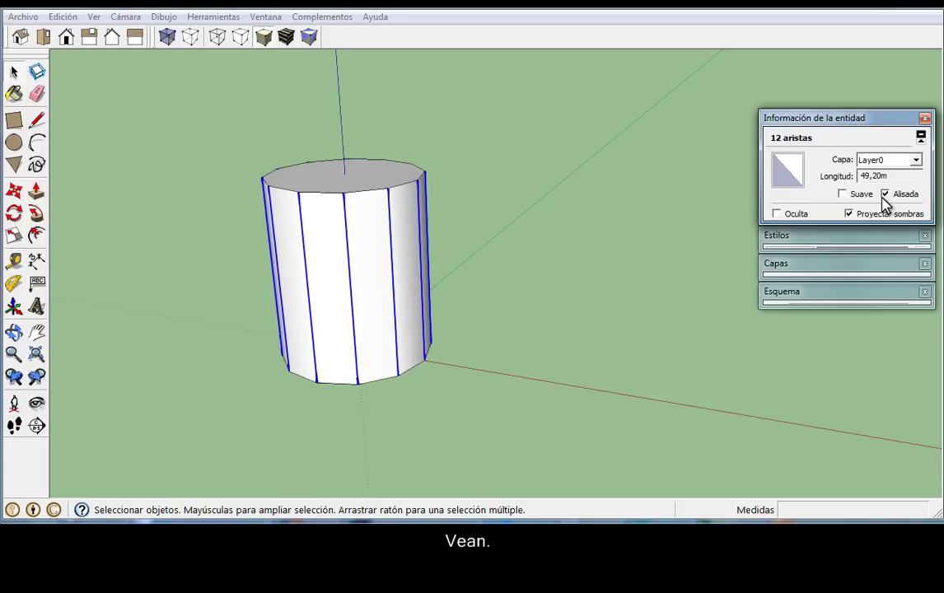
click(618, 245)
mouse_move(615, 245)
middle_down()
mouse_move(453, 287)
mouse_move(297, 290)
mouse_move(560, 257)
mouse_move(679, 230)
mouse_move(651, 134)
middle_up()
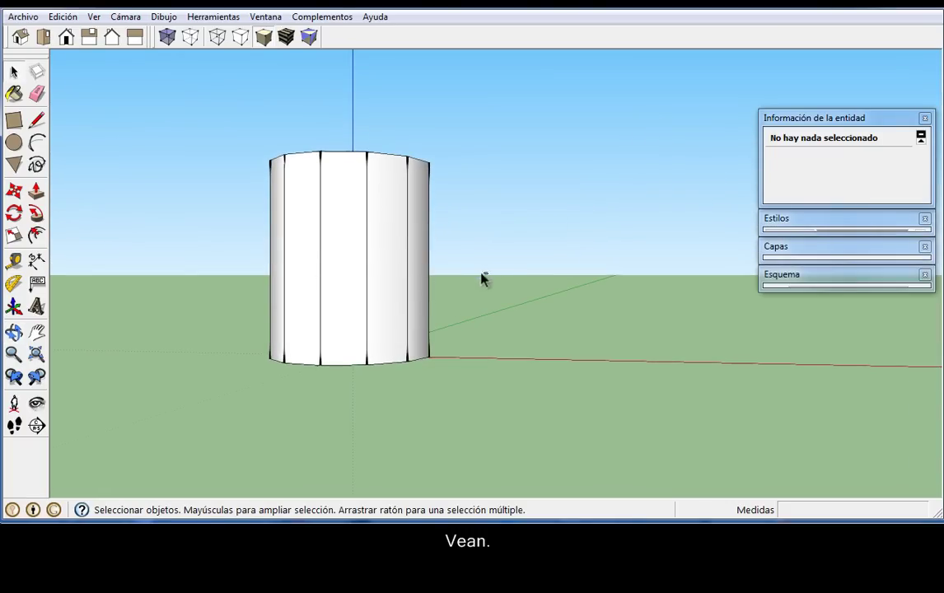
Reselect the vertical side edges in Wireframe and untick Soft, leaving a faceted twelve-sided prism.
drag(483, 275, 212, 221)
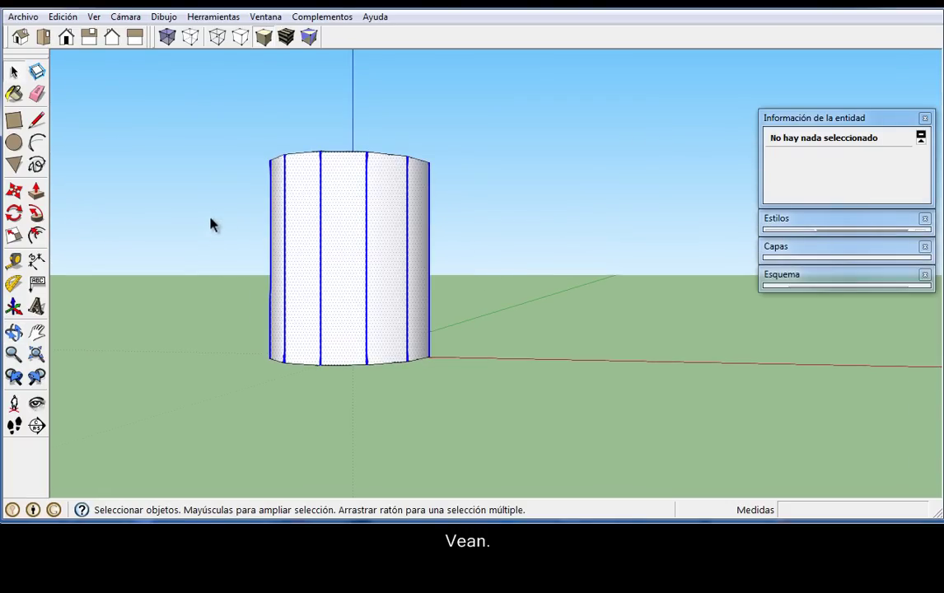
click(491, 204)
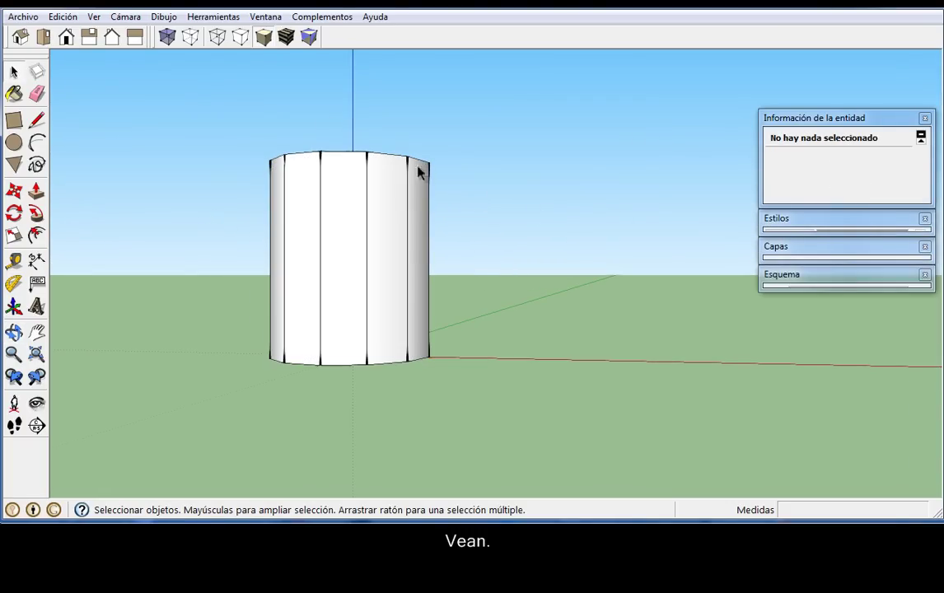
click(217, 36)
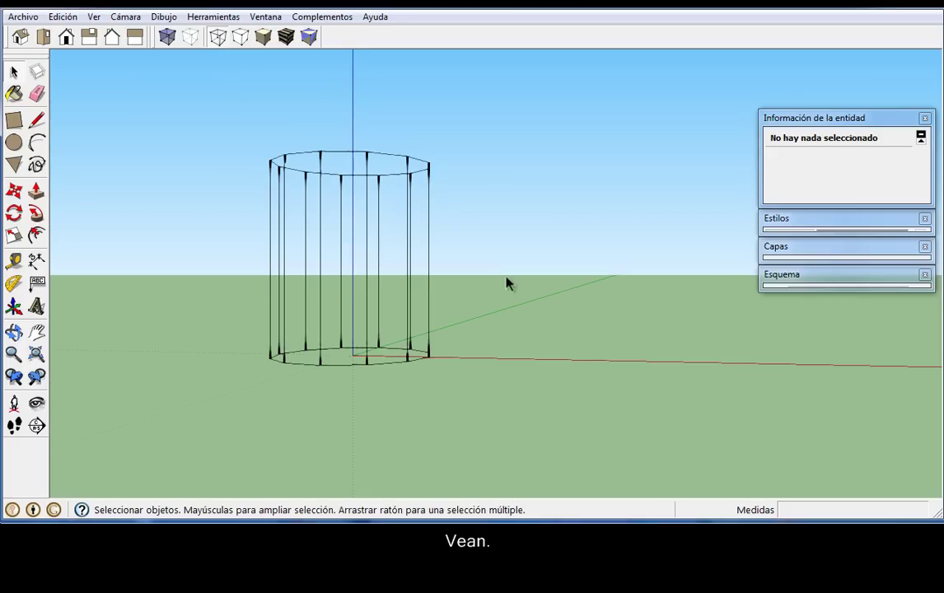
drag(312, 260, 209, 234)
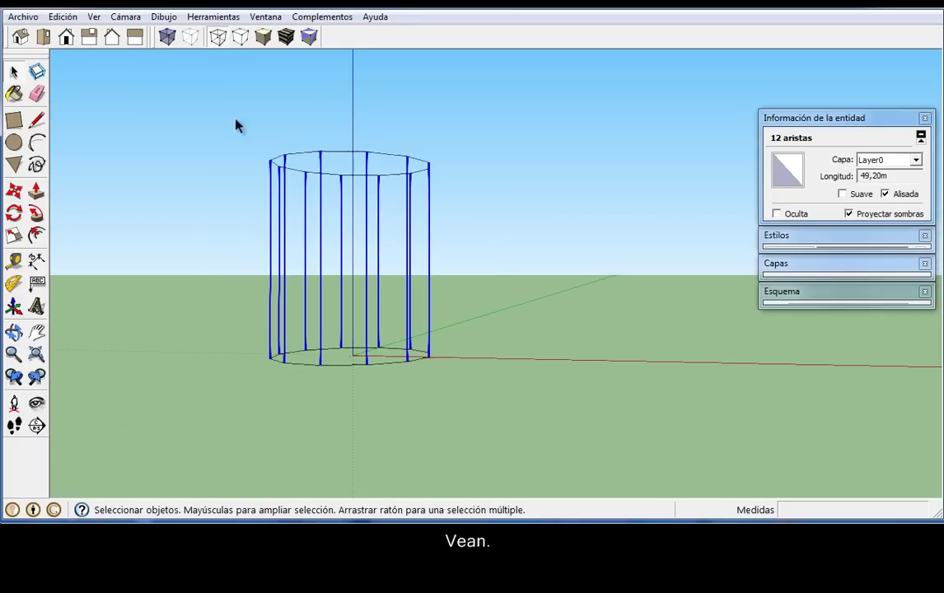
click(263, 36)
middle_drag(505, 197, 527, 310)
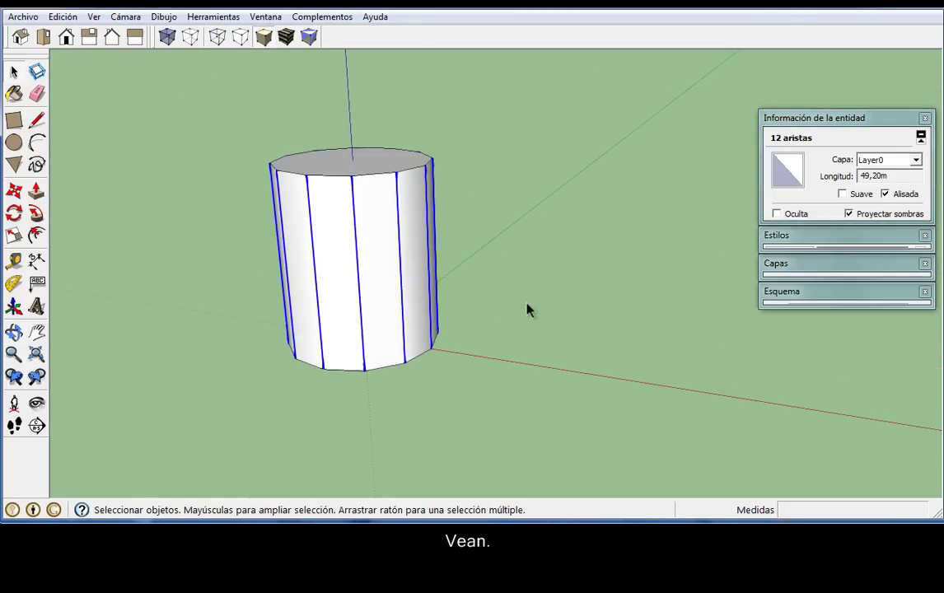
click(885, 193)
click(541, 272)
mouse_move(548, 234)
middle_down()
mouse_move(539, 286)
mouse_move(797, 219)
mouse_move(851, 217)
mouse_move(577, 243)
mouse_move(485, 268)
mouse_move(484, 289)
middle_up()
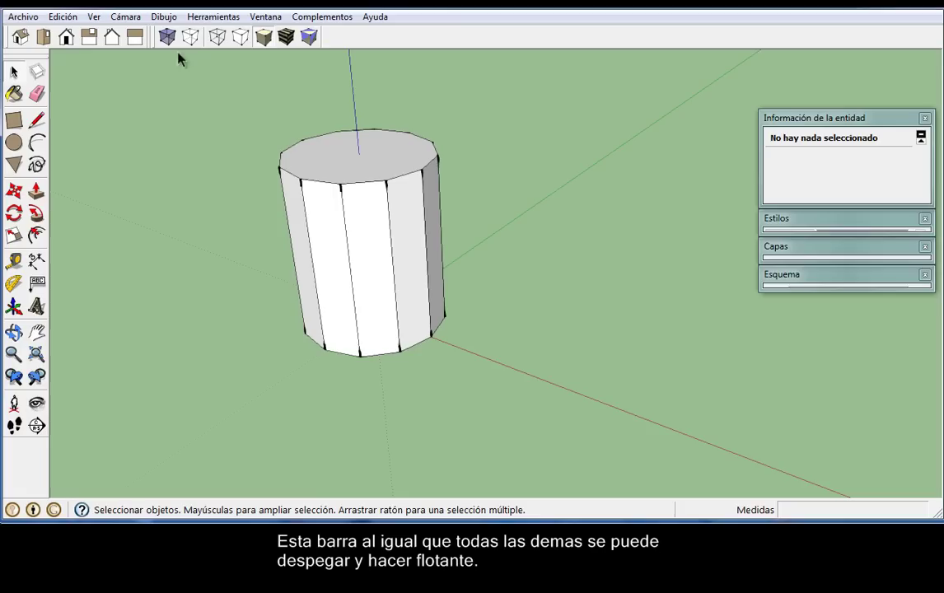
Float the Styles toolbar, try X-ray, Back Edges, Wireframe, Hidden Line and Shaded, then redock it.
mouse_move(153, 45)
mouse_down()
mouse_move(137, 94)
mouse_move(118, 107)
mouse_up()
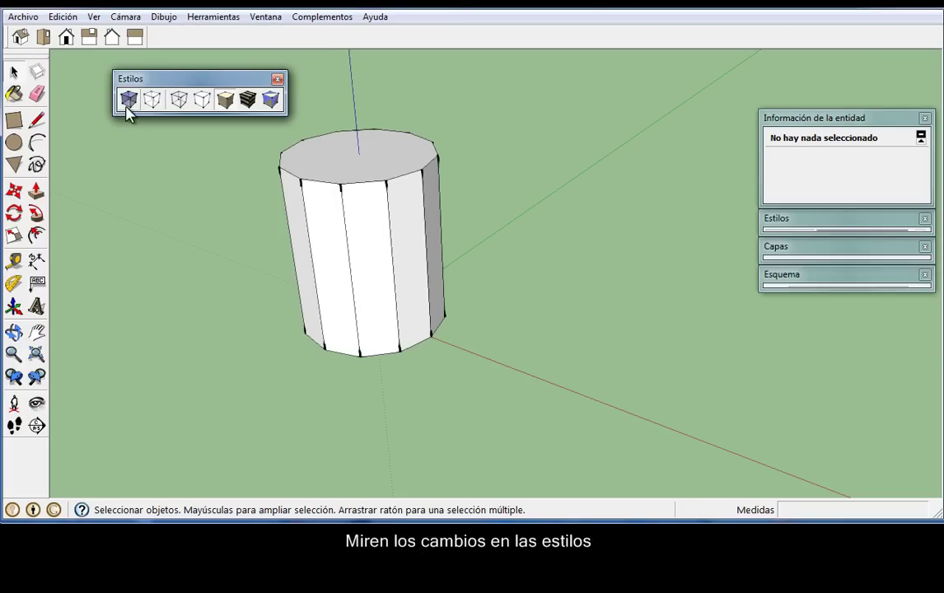
click(128, 99)
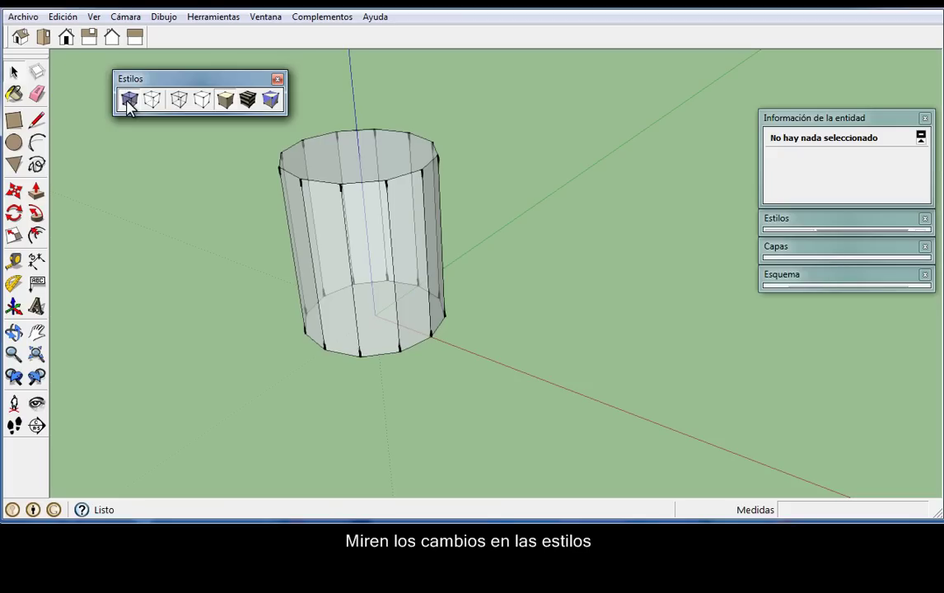
click(154, 101)
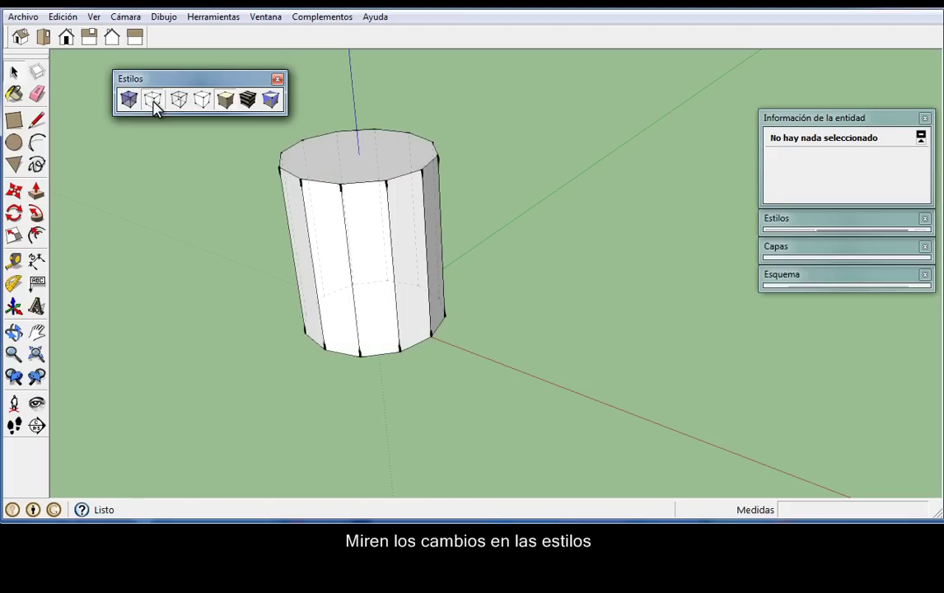
click(179, 102)
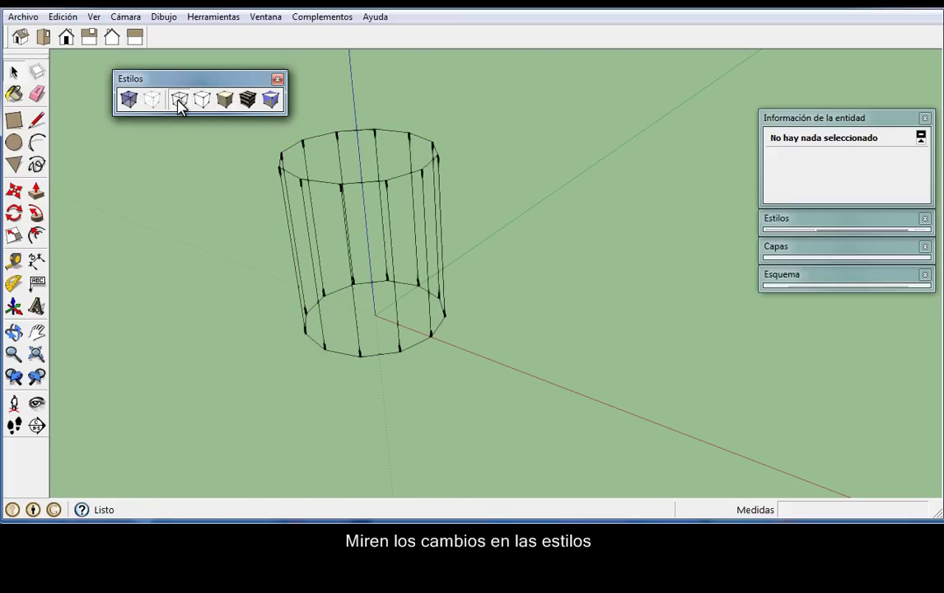
click(202, 106)
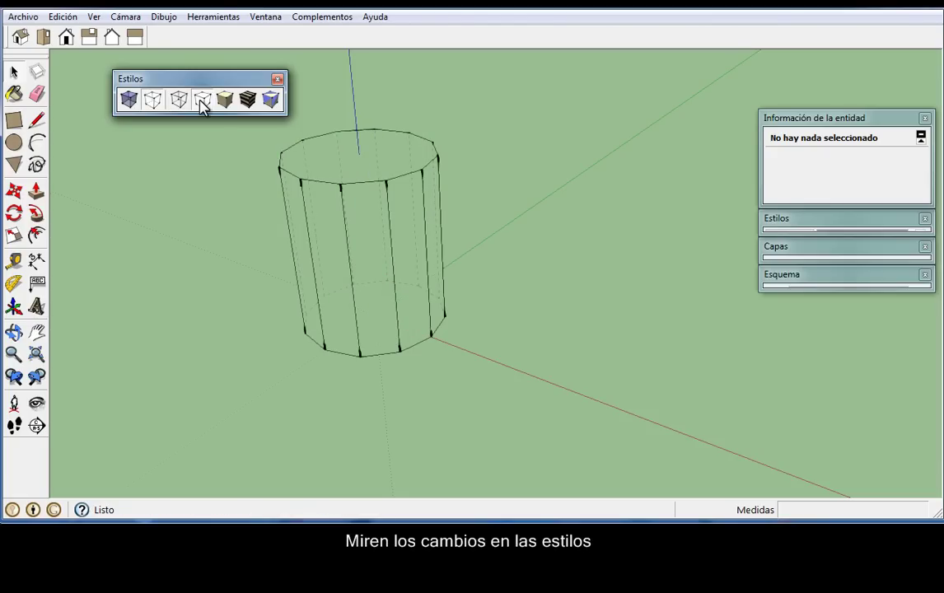
click(225, 100)
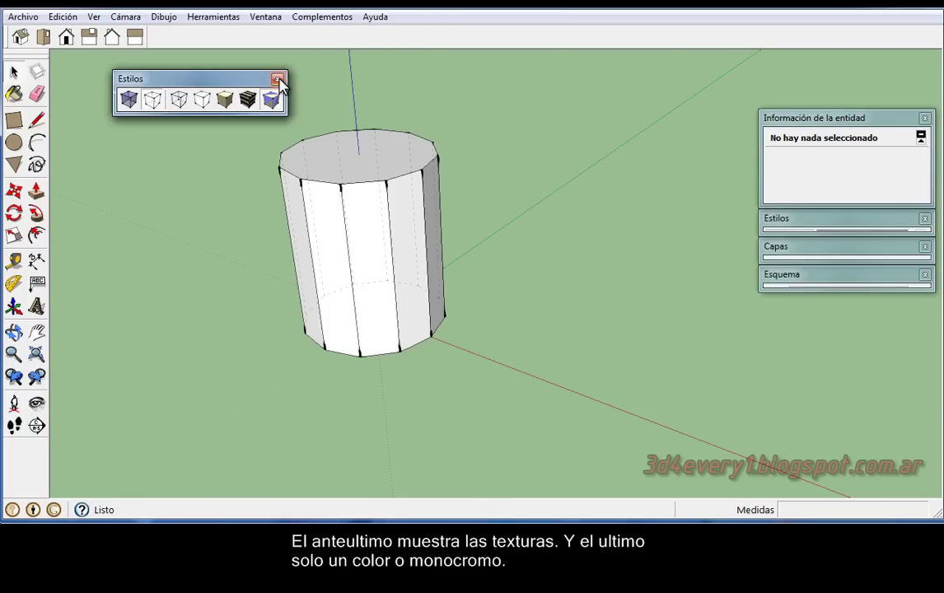
drag(232, 84, 266, 30)
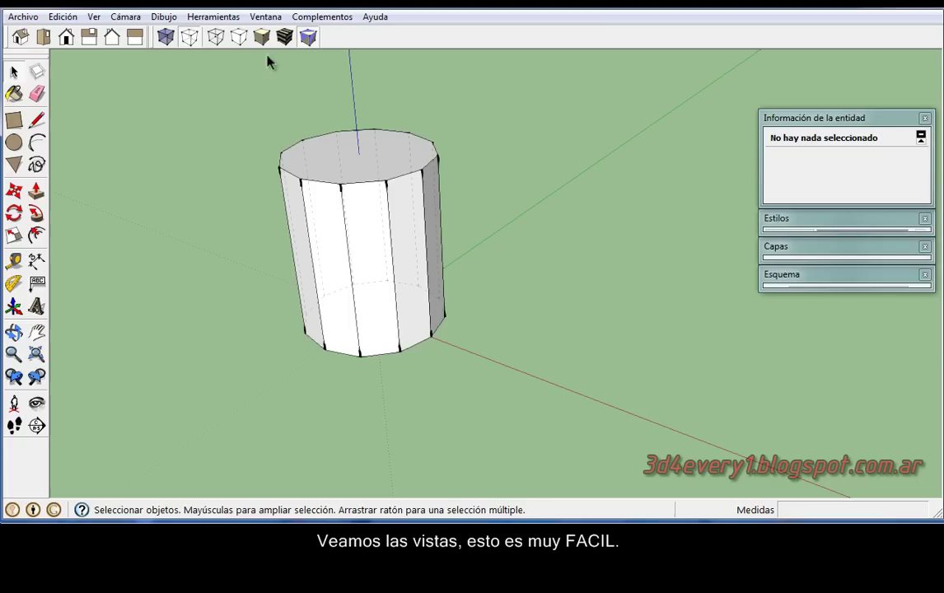
Float the Views toolbar and step through Iso, Top, Front, Right, Back and Left views.
drag(7, 36, 115, 122)
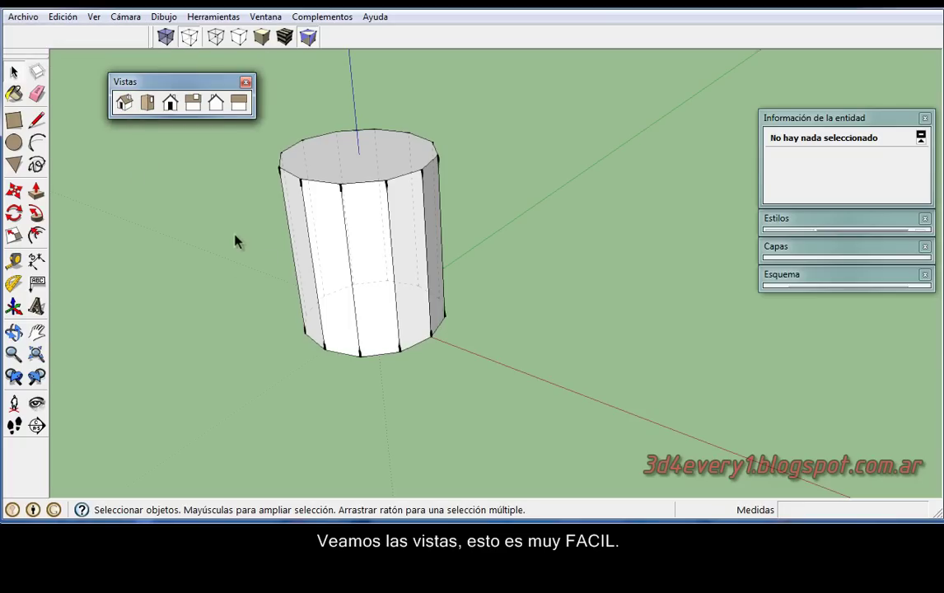
click(125, 110)
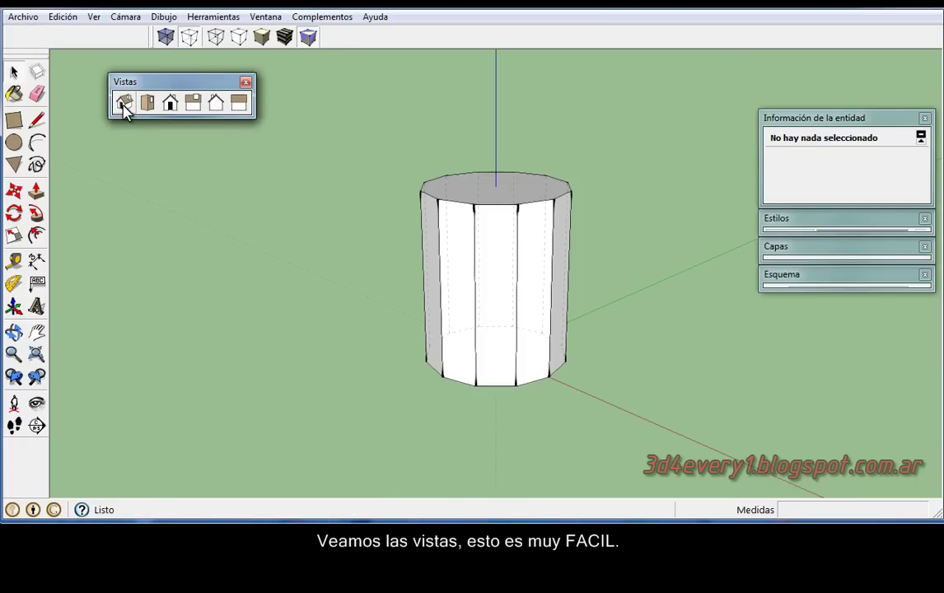
click(147, 105)
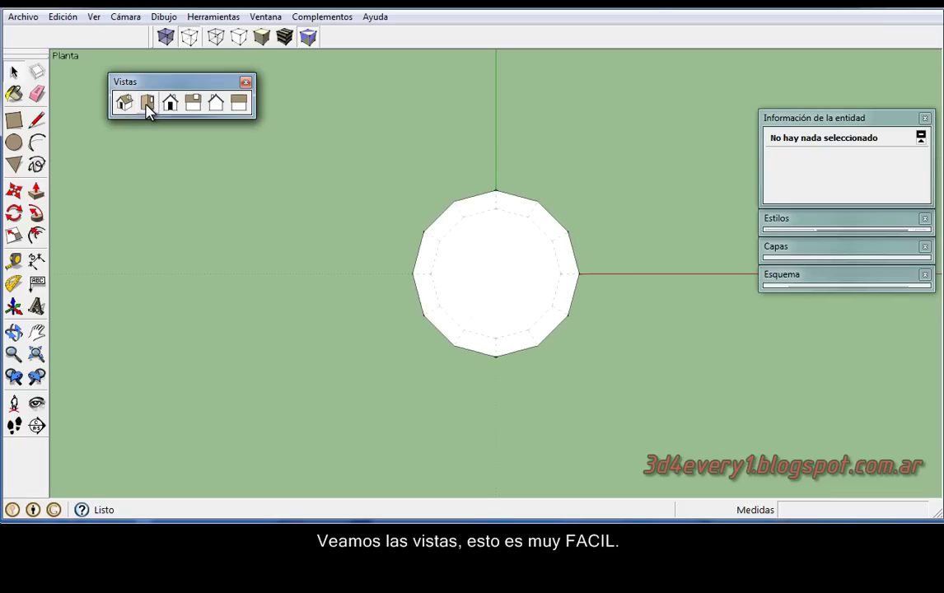
click(171, 108)
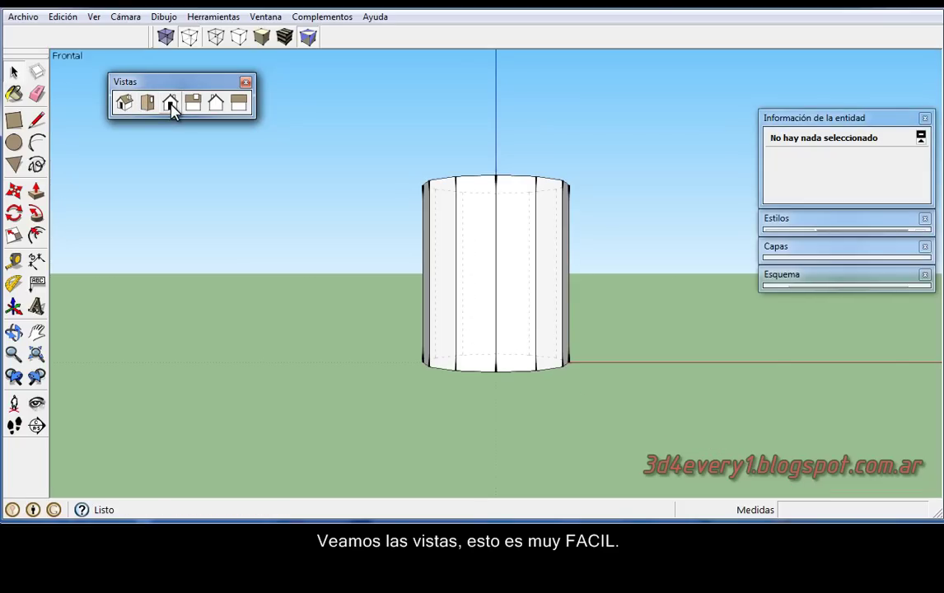
click(192, 106)
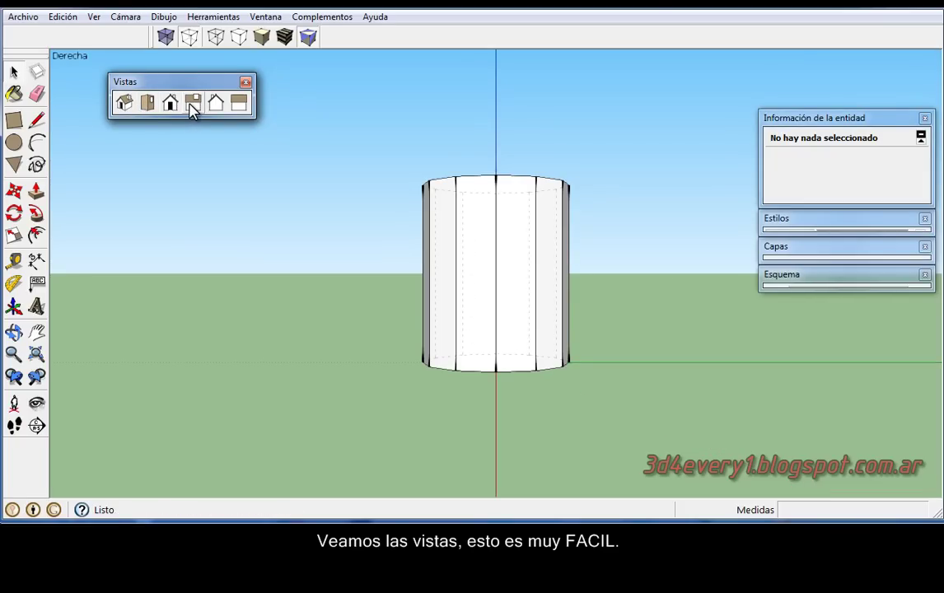
click(213, 105)
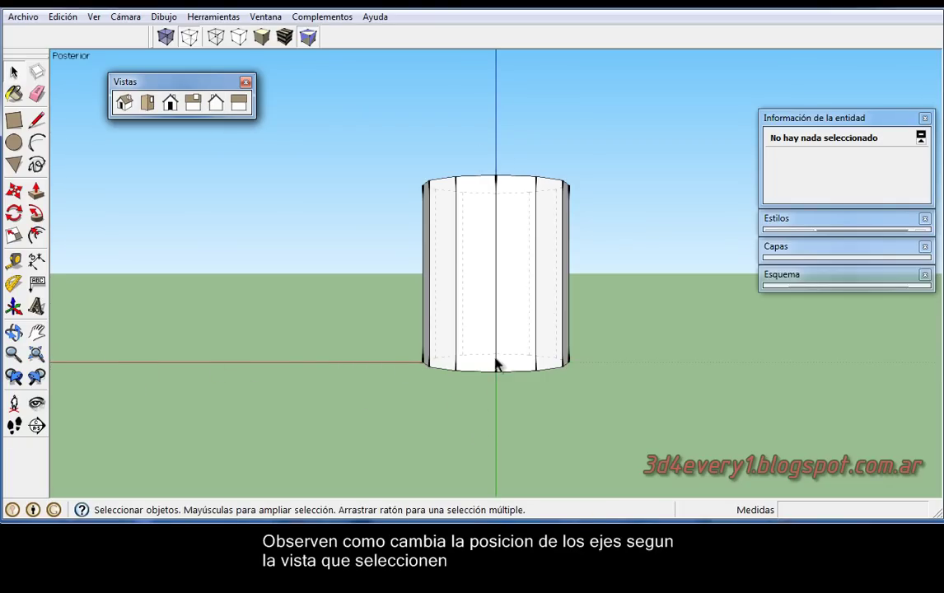
click(240, 111)
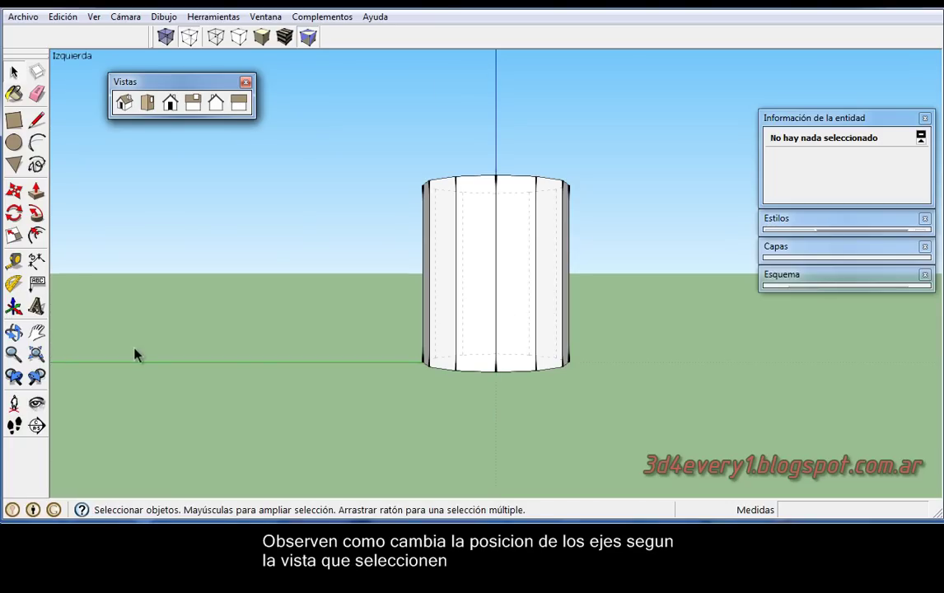
Step back through Back, Right, Front and Top to Iso, redock the Views toolbar, and select the cylinder.
click(216, 105)
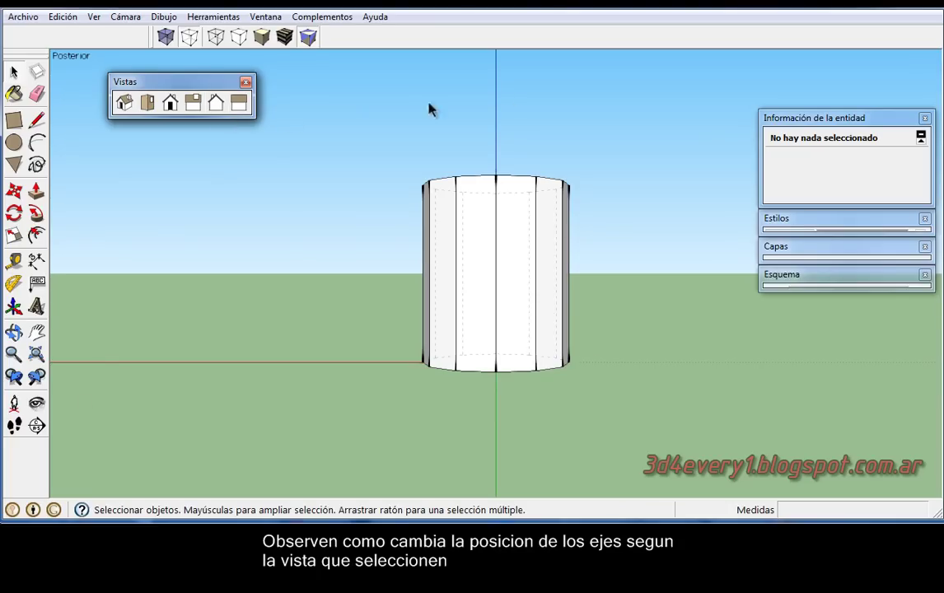
click(192, 103)
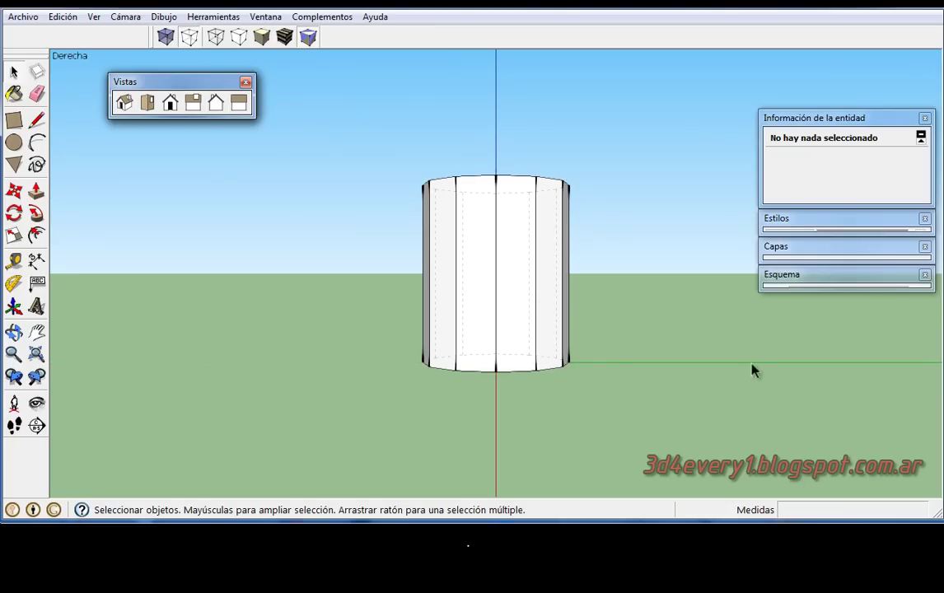
click(172, 104)
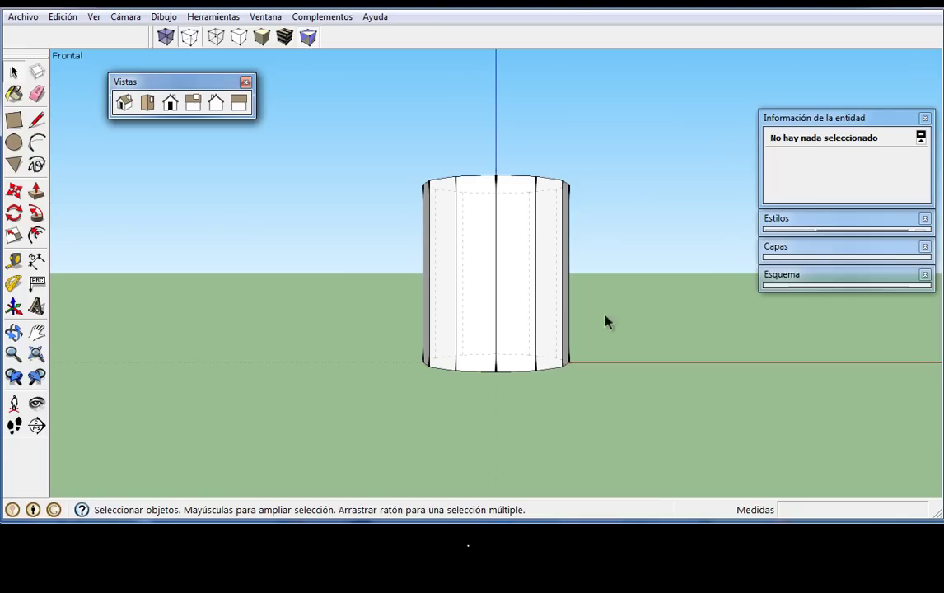
click(145, 112)
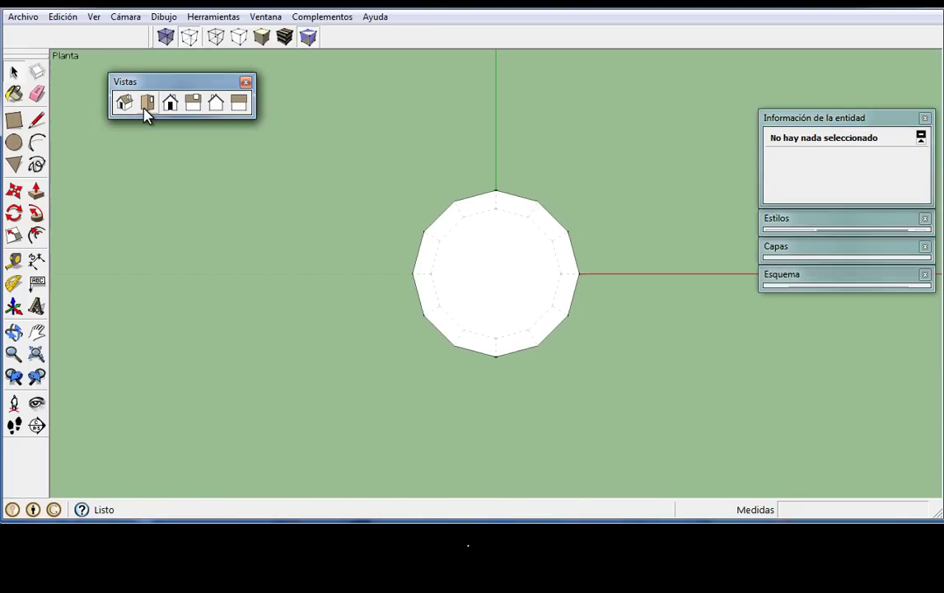
click(126, 107)
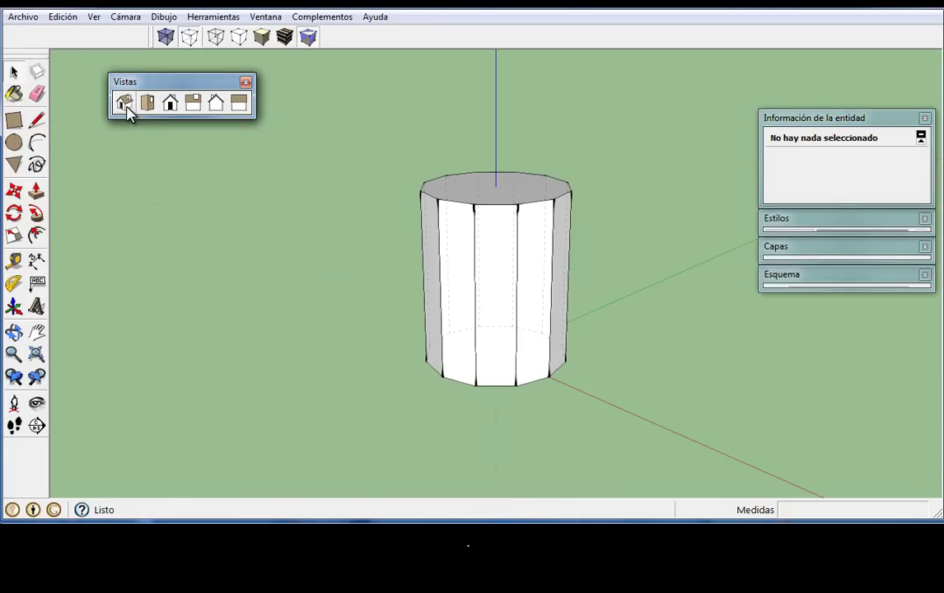
drag(181, 84, 86, 35)
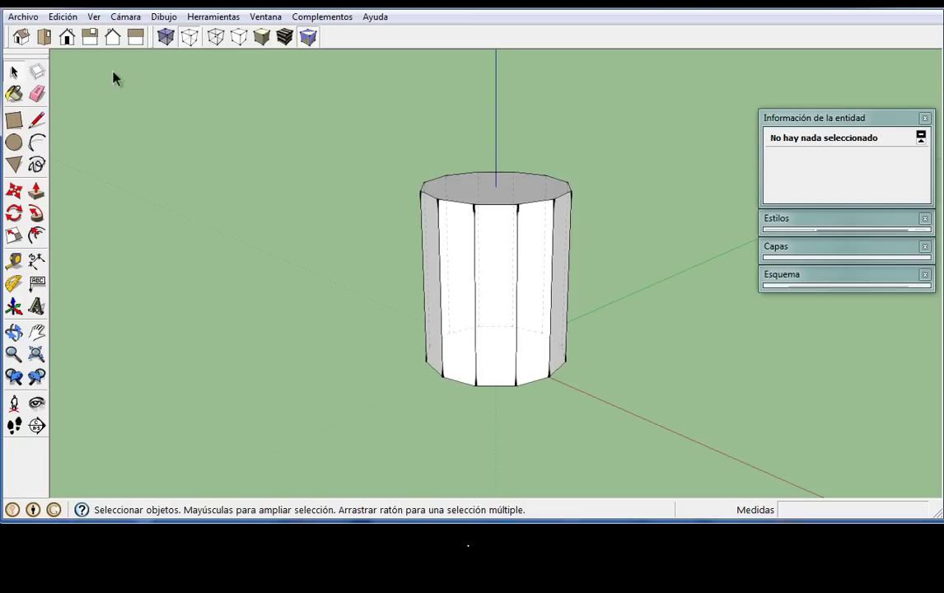
middle_drag(321, 239, 307, 264)
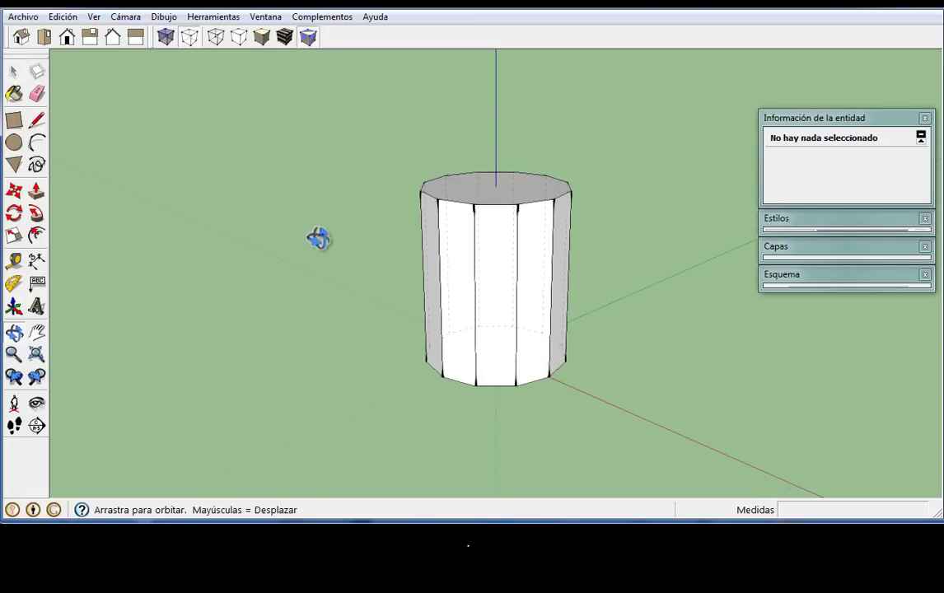
drag(305, 150, 561, 417)
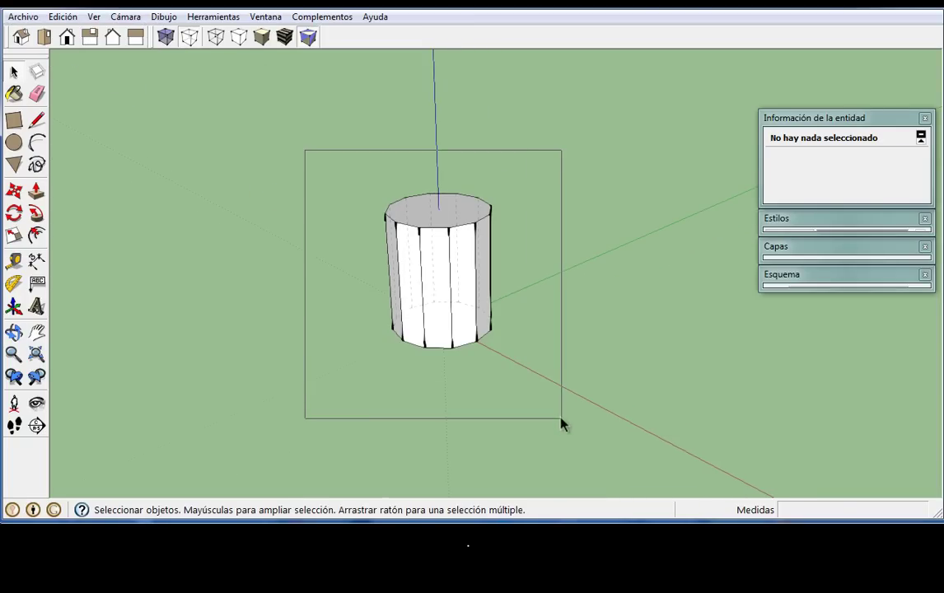
Delete the cylinder, draw a 2,45m-radius hexagon centred on the origin, and select it.
key(Delete)
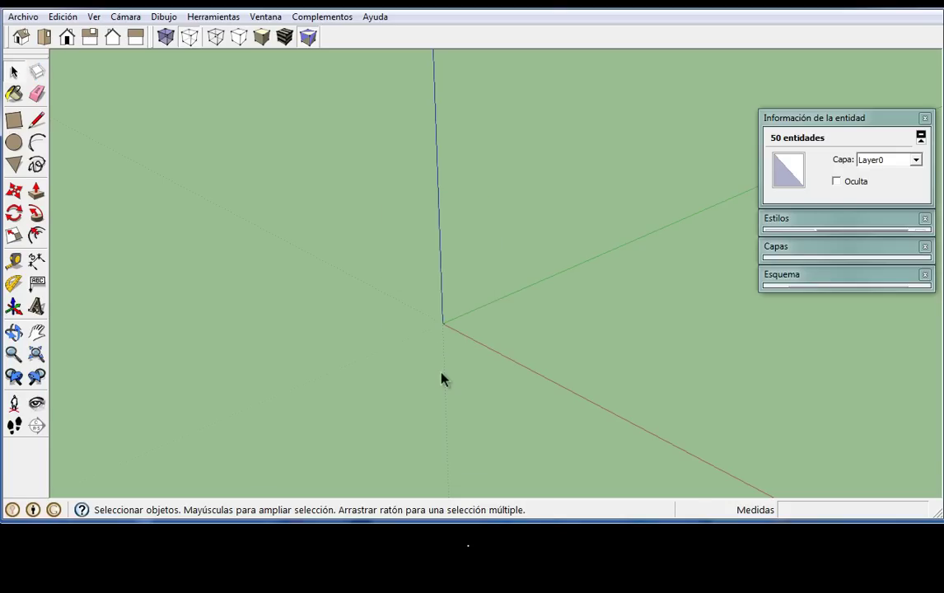
middle_drag(394, 326, 396, 329)
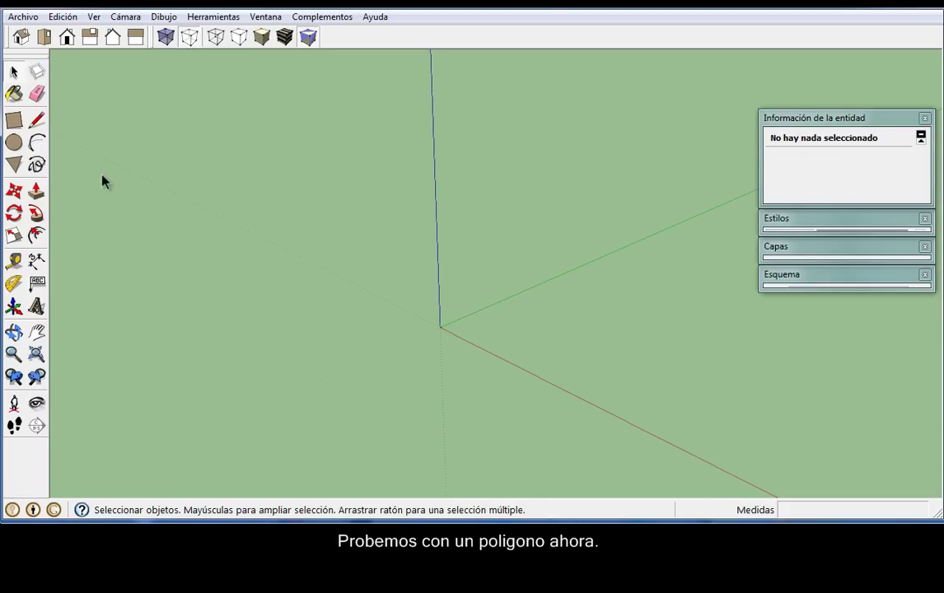
click(14, 164)
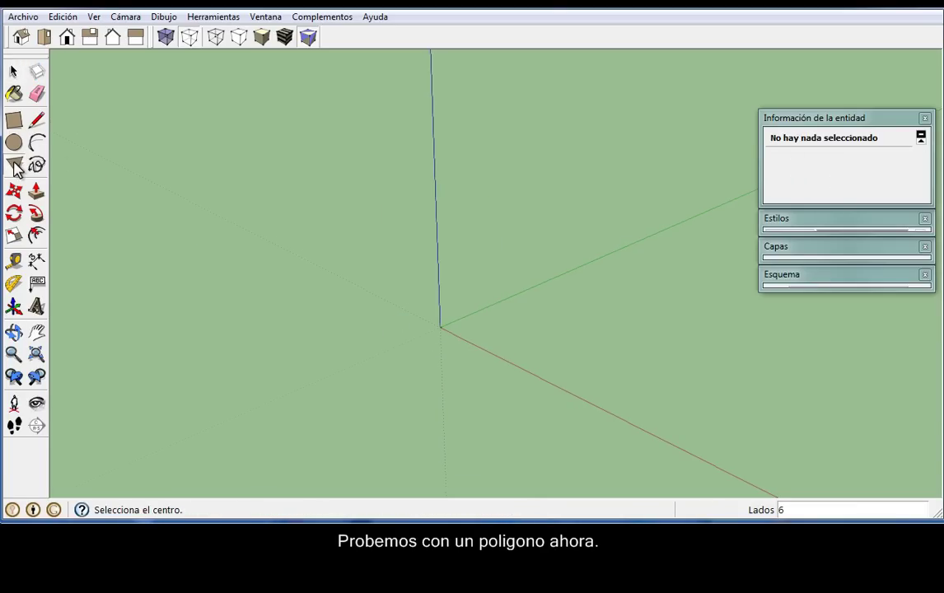
click(440, 328)
click(494, 346)
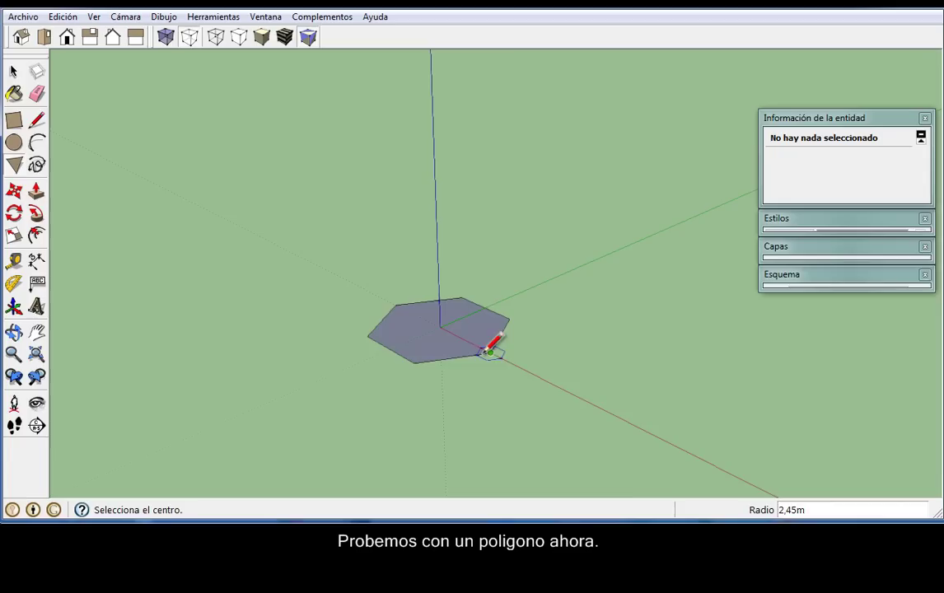
middle_drag(491, 344, 488, 331)
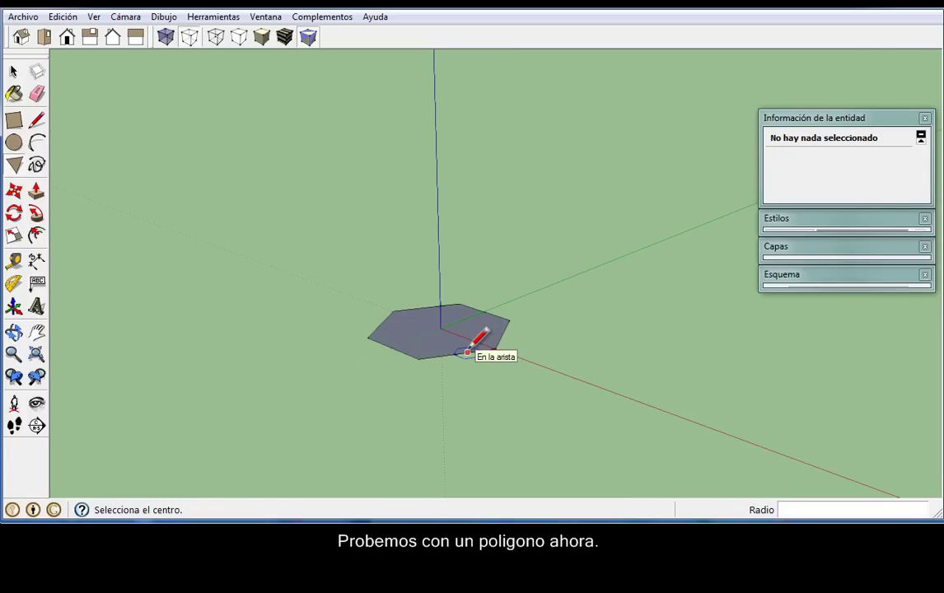
click(14, 72)
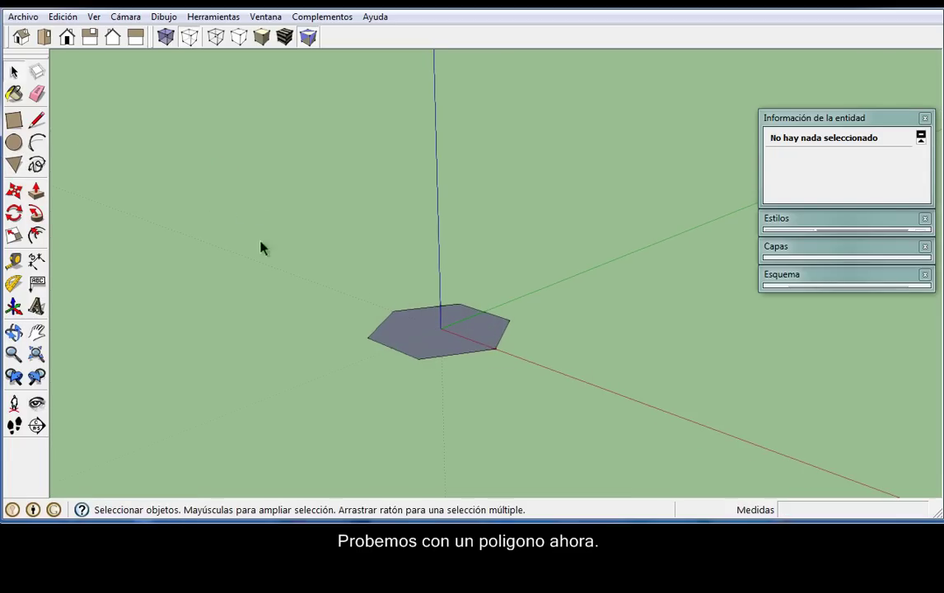
click(459, 358)
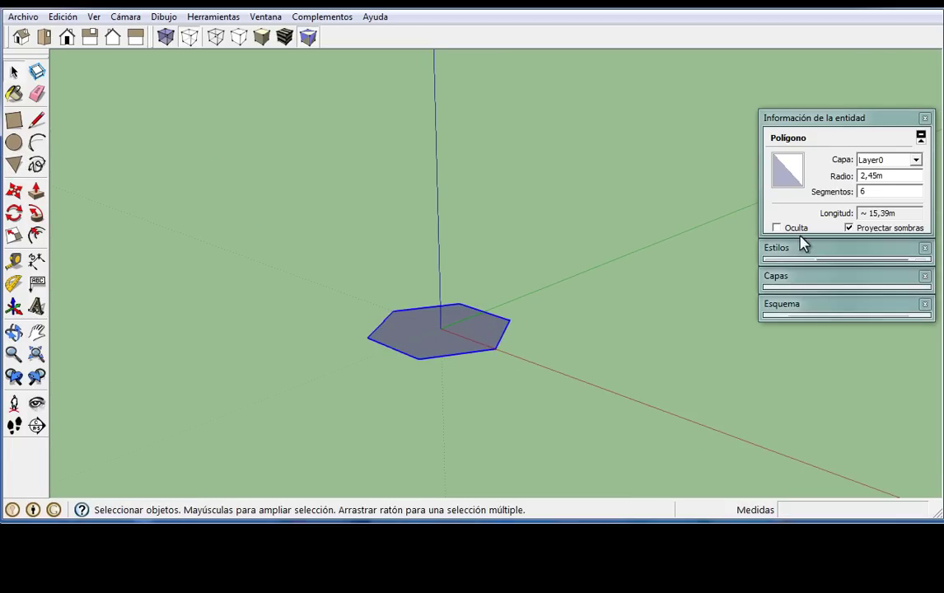
Set the polygon's Segmentos to 24 in Entity Info, then reselect its face.
double_click(880, 191)
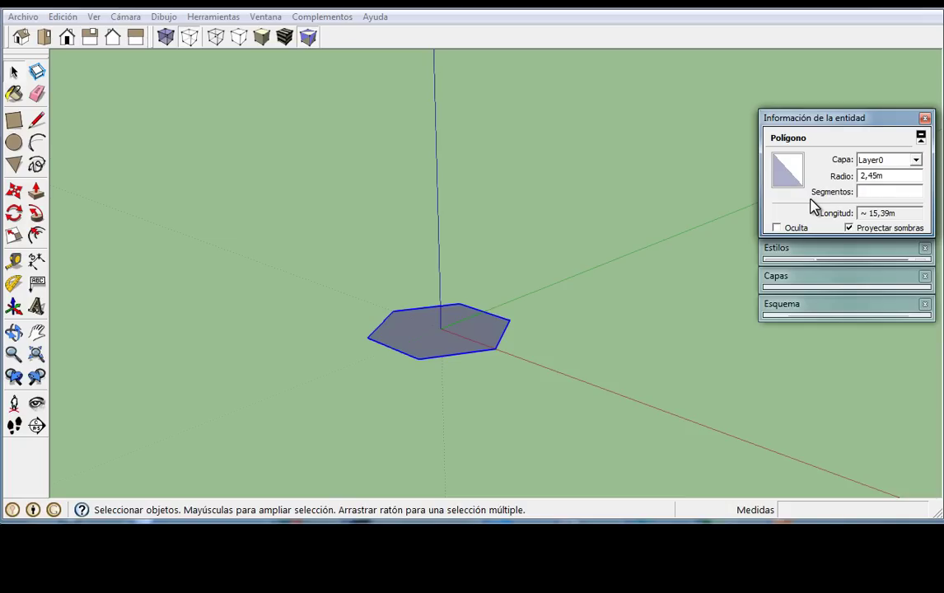
text(24)
key(Return)
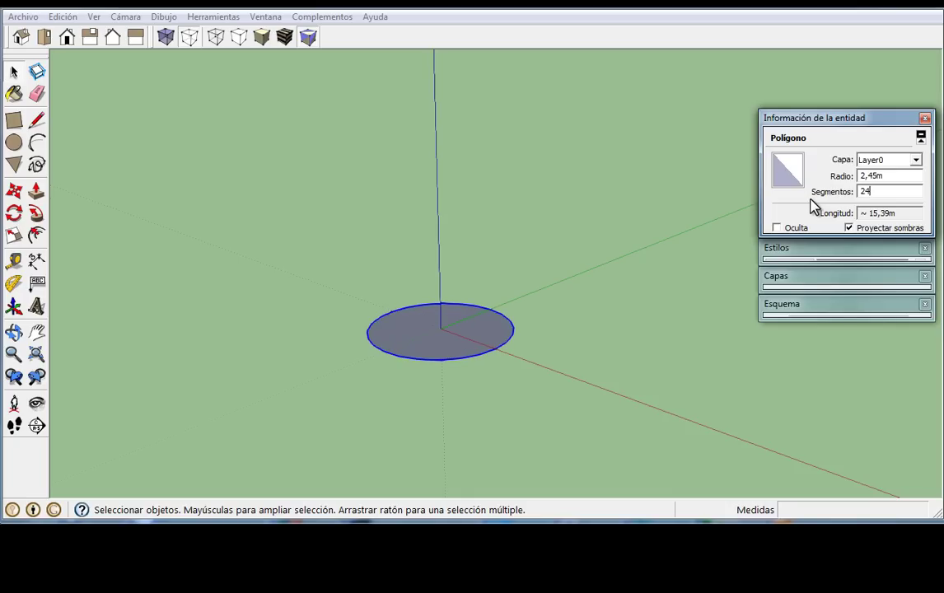
click(591, 318)
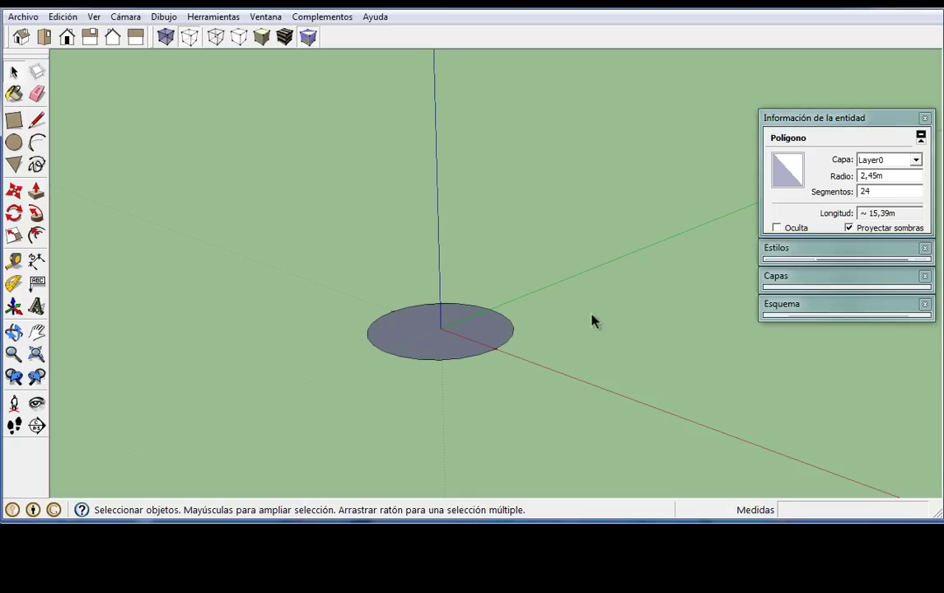
click(456, 344)
Push/Pull the 24-sided face up about 6,99m into a cylinder.
click(37, 190)
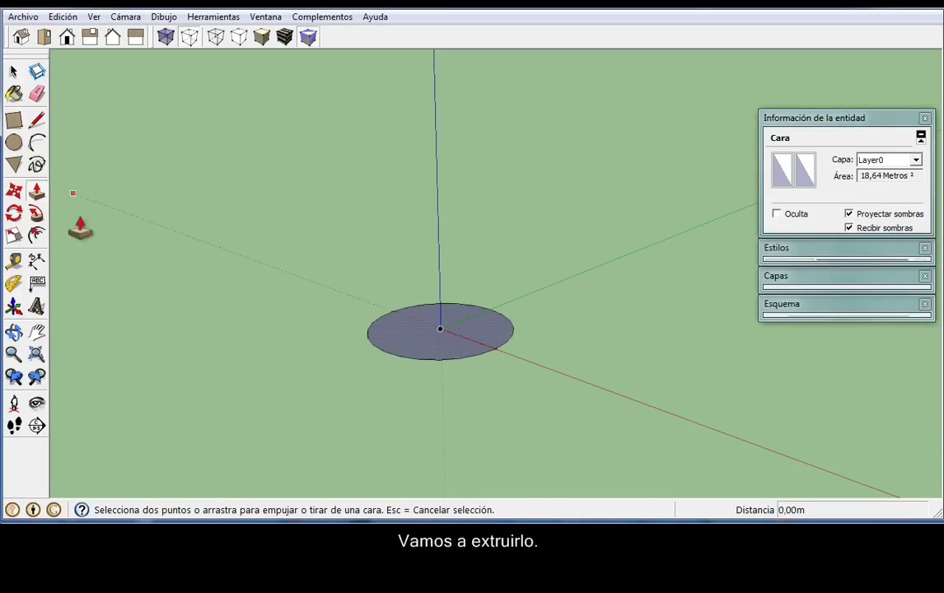
click(439, 332)
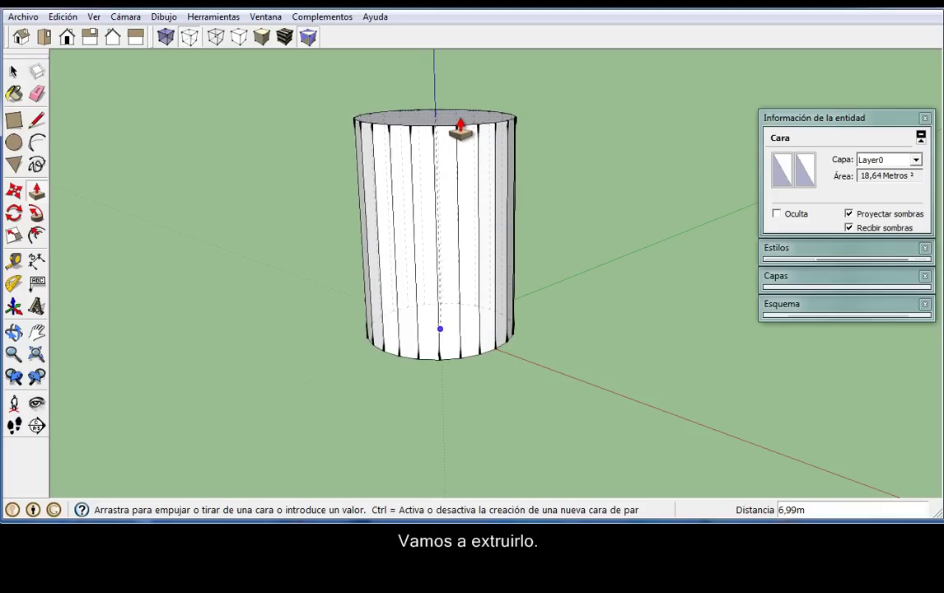
click(460, 127)
In Wireframe, box-select the 24 vertical edges and tick Suave and Alisada in Entity Info.
click(191, 37)
mouse_move(311, 144)
middle_down()
mouse_move(348, 134)
mouse_move(330, 135)
middle_up()
click(13, 72)
drag(587, 242, 261, 190)
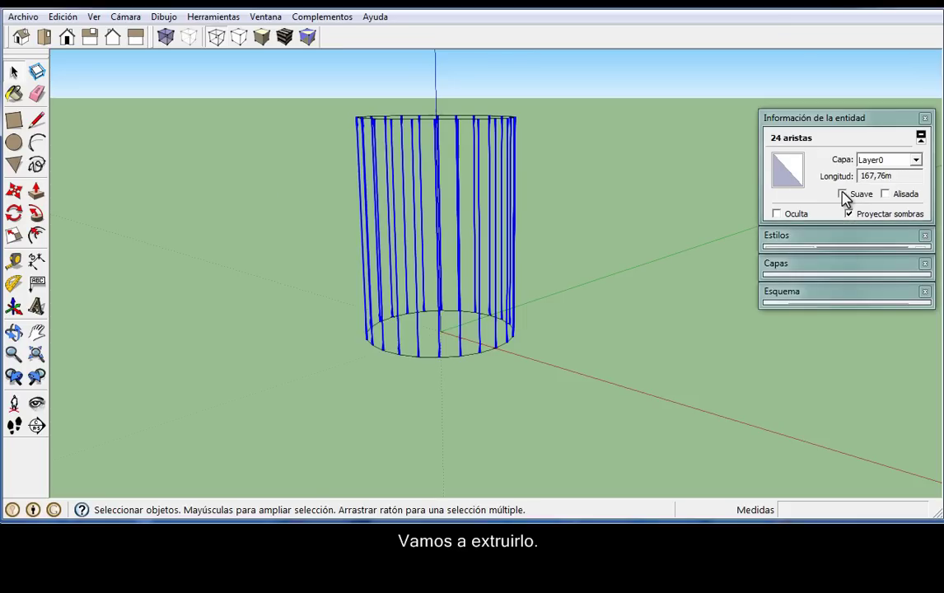
click(842, 193)
click(885, 194)
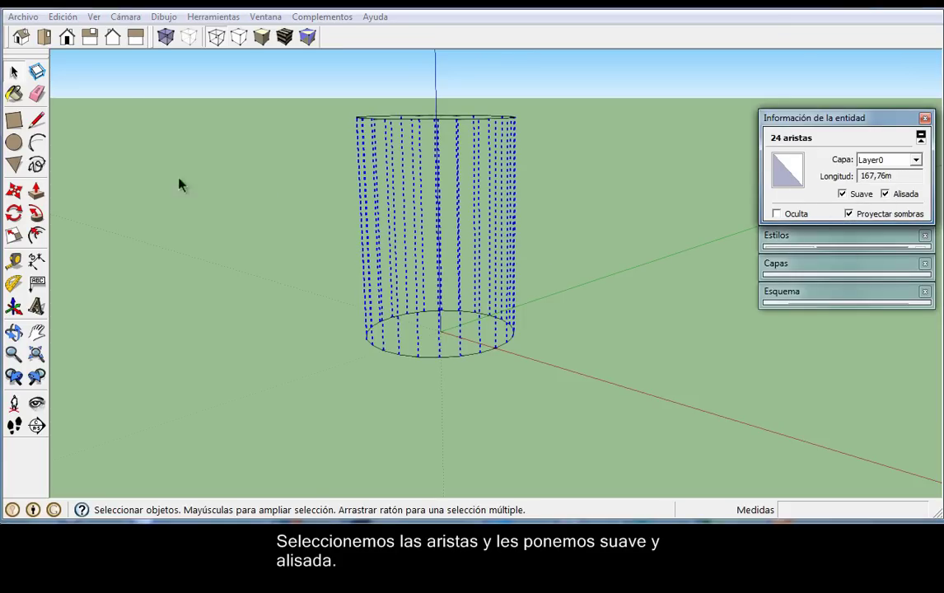
click(222, 153)
mouse_move(236, 158)
middle_down()
mouse_move(299, 200)
mouse_move(297, 229)
middle_up()
Return to Shaded and untick Geometría oculta in the Ver menu.
click(262, 37)
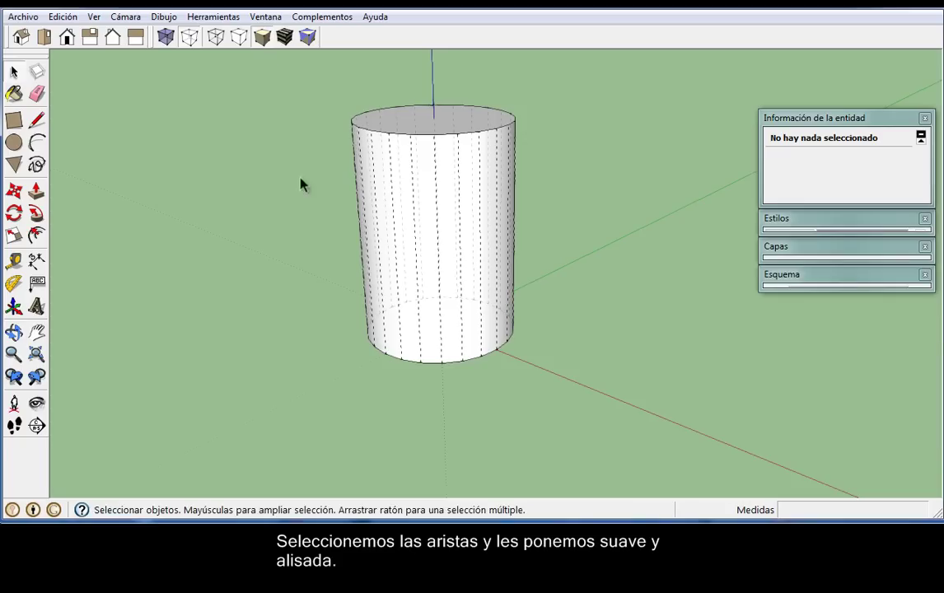
middle_drag(302, 183, 272, 184)
click(94, 16)
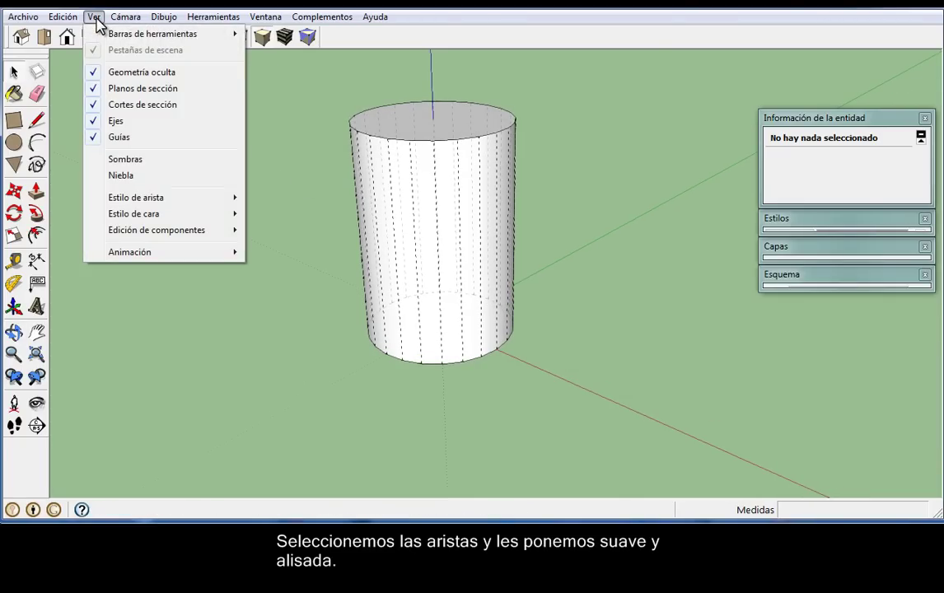
click(93, 73)
mouse_move(337, 208)
middle_down()
mouse_move(364, 318)
mouse_move(360, 306)
middle_up()
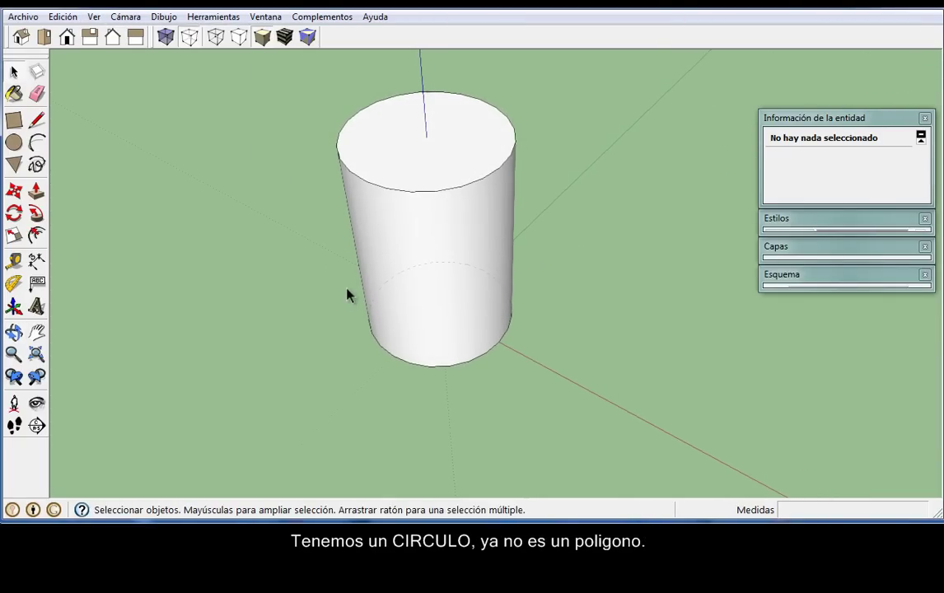
Inspect the 18,64 m² top face and the continuous curved side surface in Entity Info.
click(435, 165)
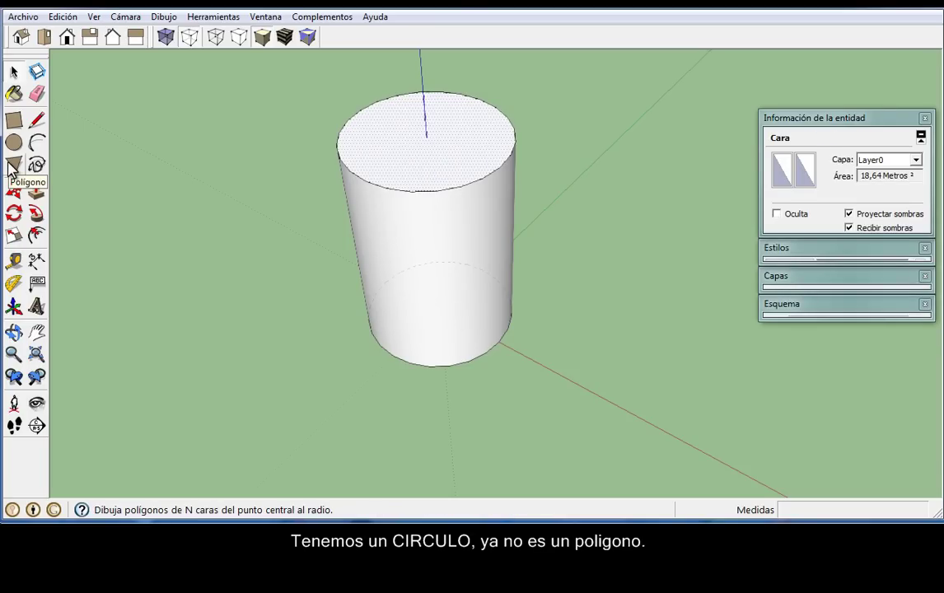
click(225, 251)
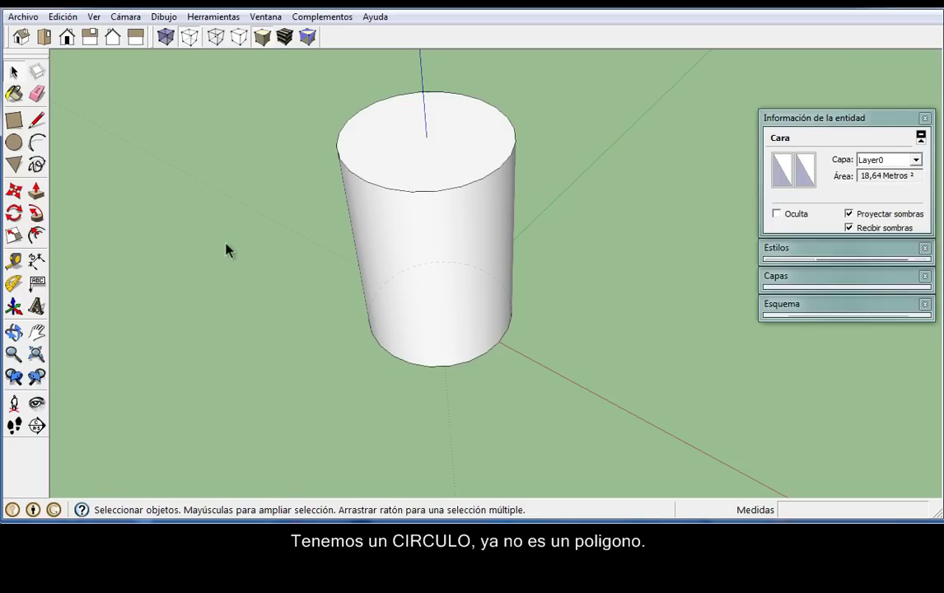
click(443, 318)
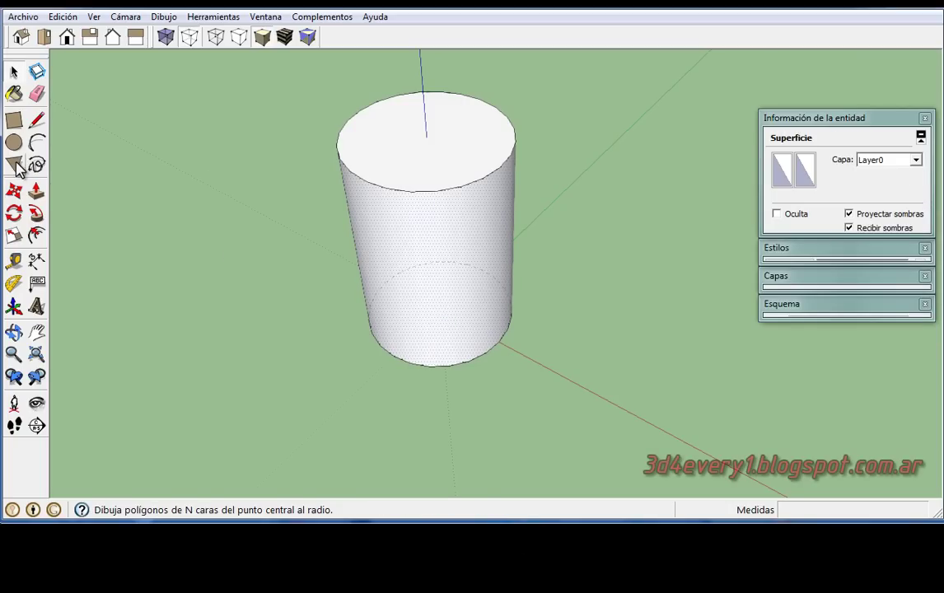
middle_drag(339, 341, 344, 200)
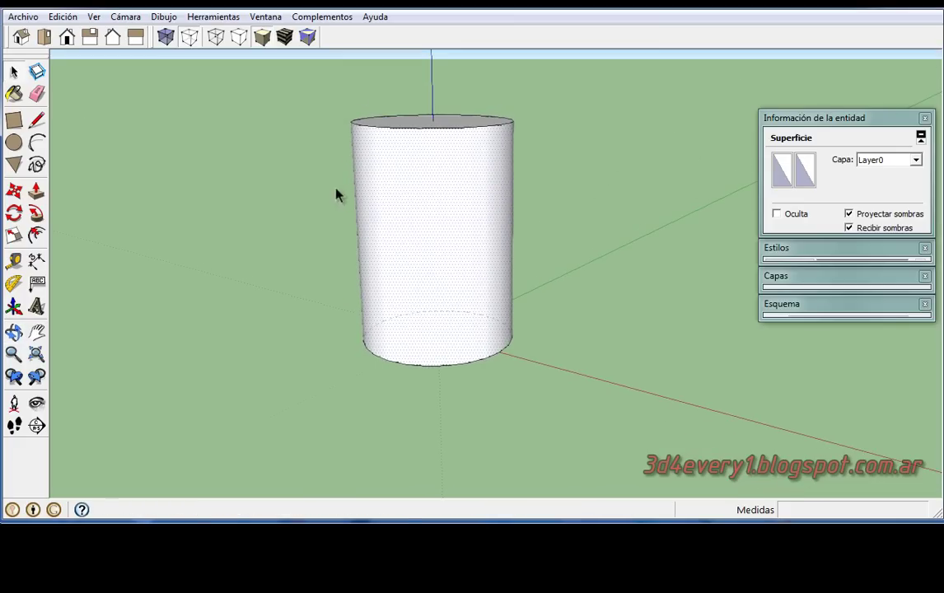
Switch to X-ray and re-enable Geometría oculta in the Ver menu so edges are selectable.
click(189, 36)
drag(554, 234, 275, 188)
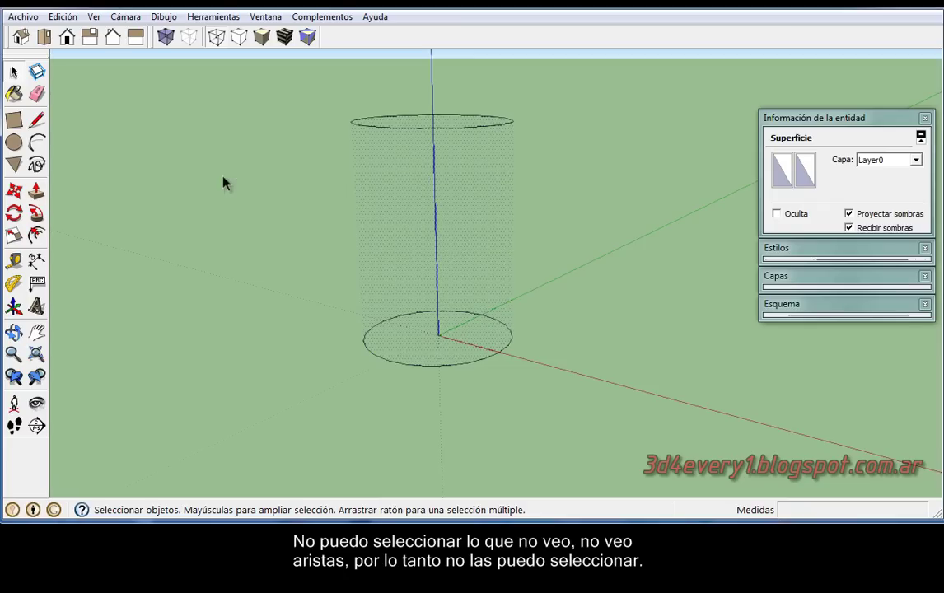
drag(585, 262, 241, 184)
click(94, 16)
click(92, 73)
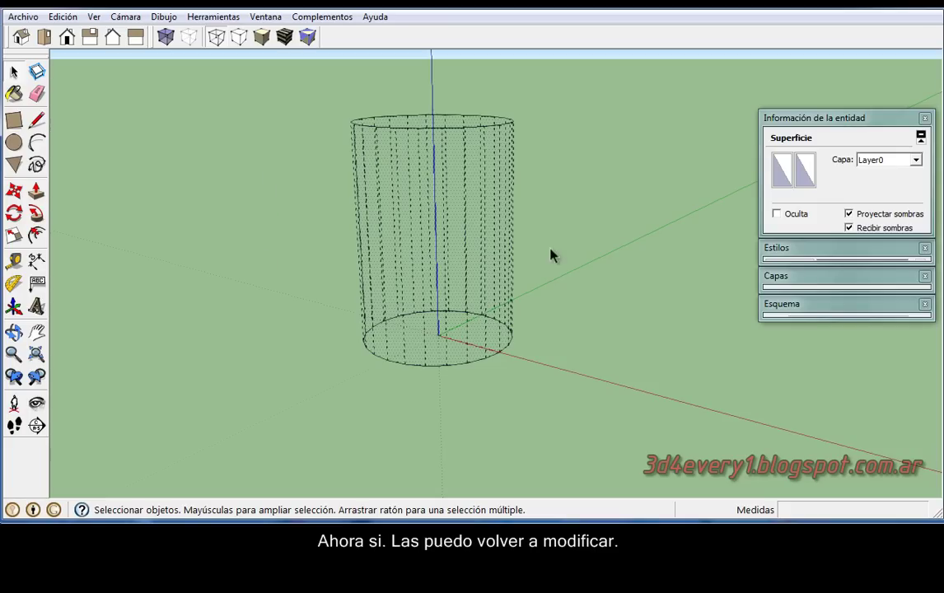
Box-select the 24 vertical edges, untick Suave and Alisada, and return to Shaded.
drag(608, 265, 224, 205)
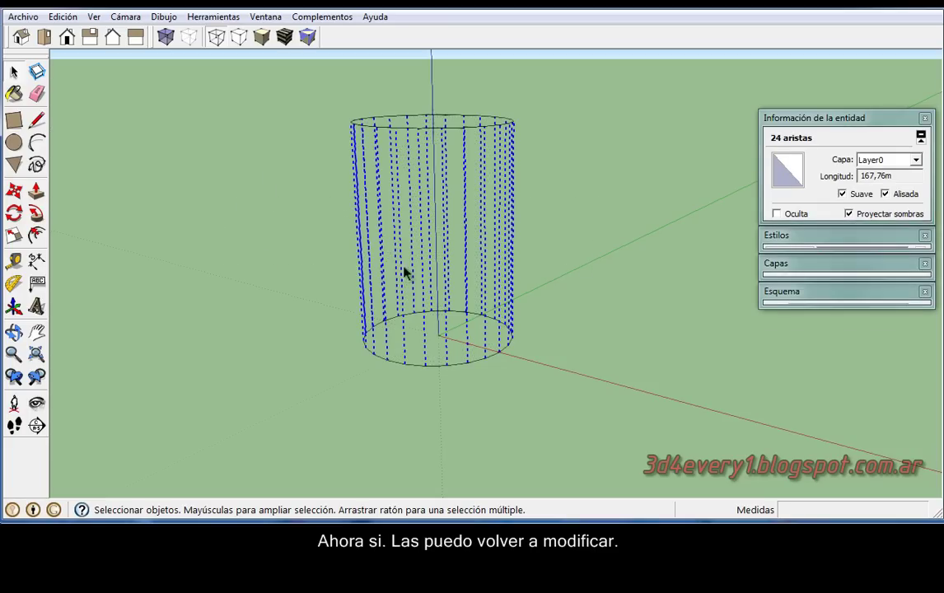
click(842, 194)
click(885, 194)
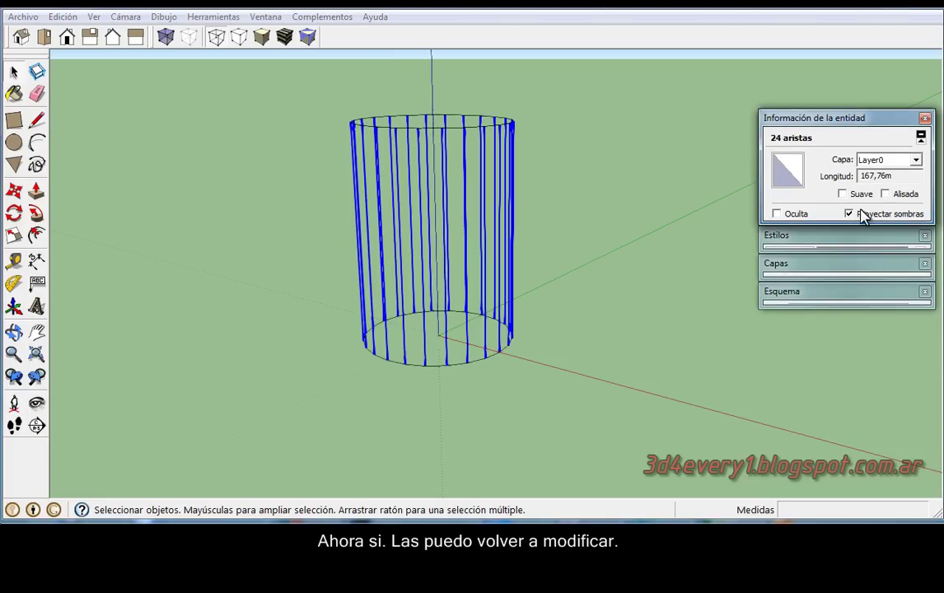
click(613, 213)
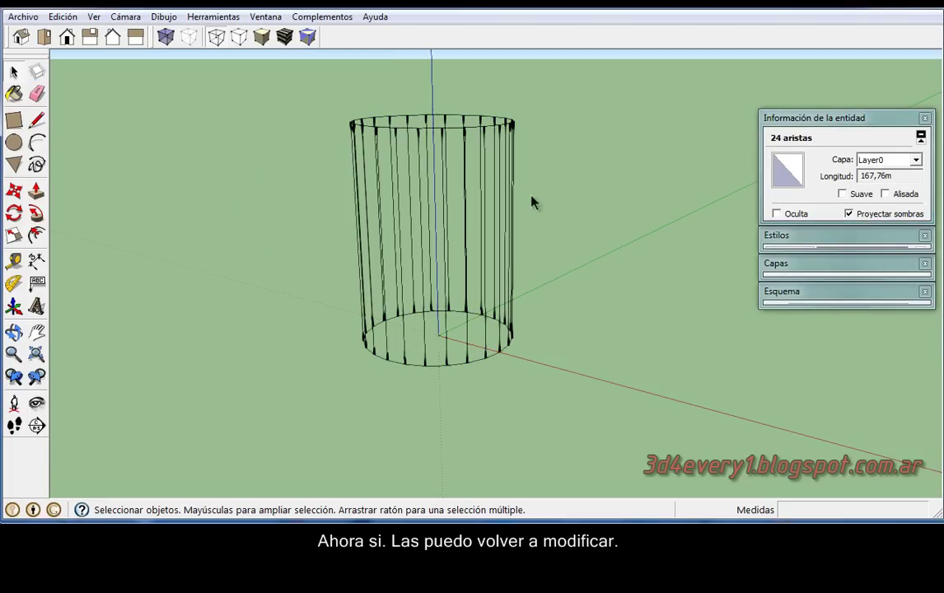
click(262, 39)
mouse_move(322, 85)
middle_down()
mouse_move(322, 169)
mouse_move(306, 207)
middle_up()
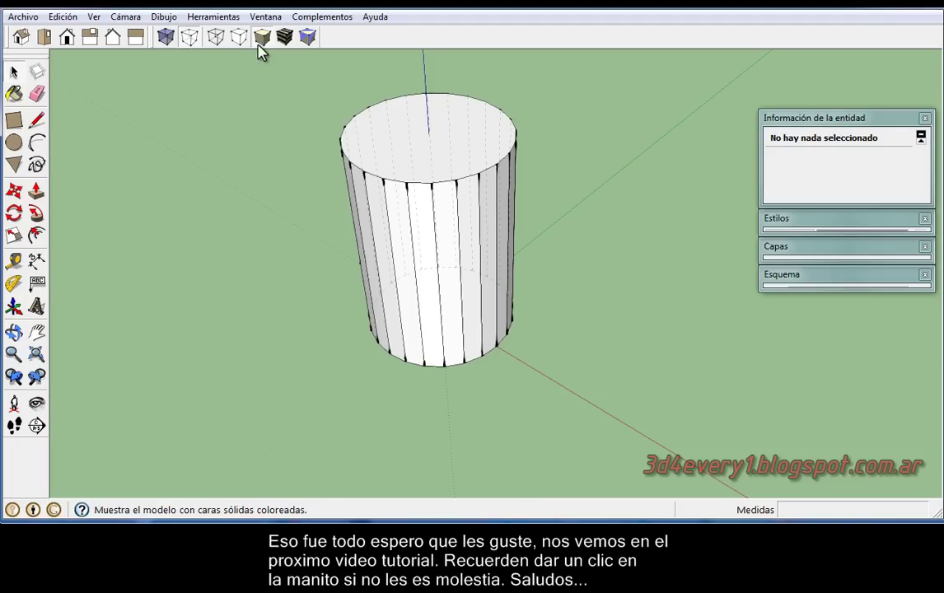
Toggle X-ray on and back to solid shaded faces on the faceted 24-sided cylinder.
click(167, 40)
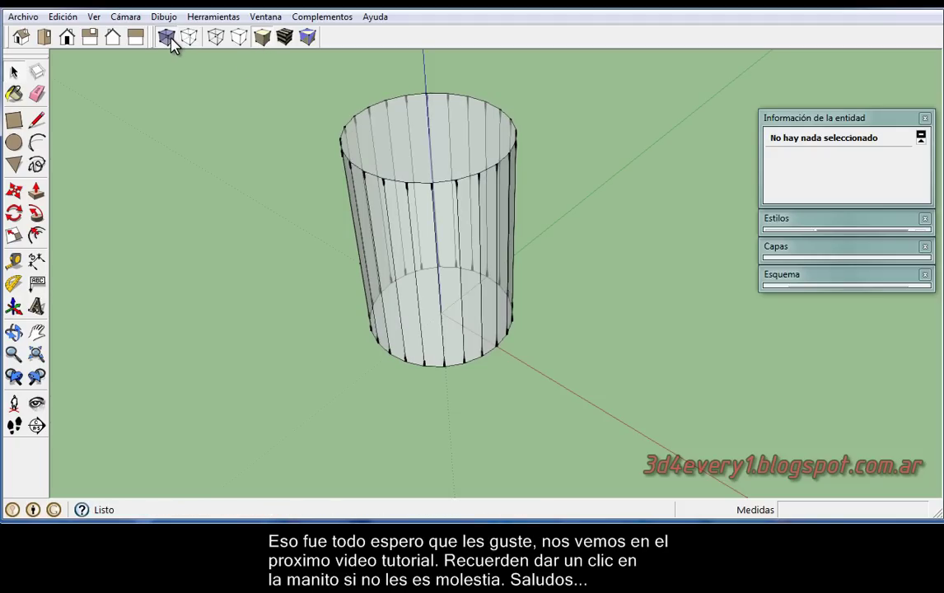
click(168, 40)
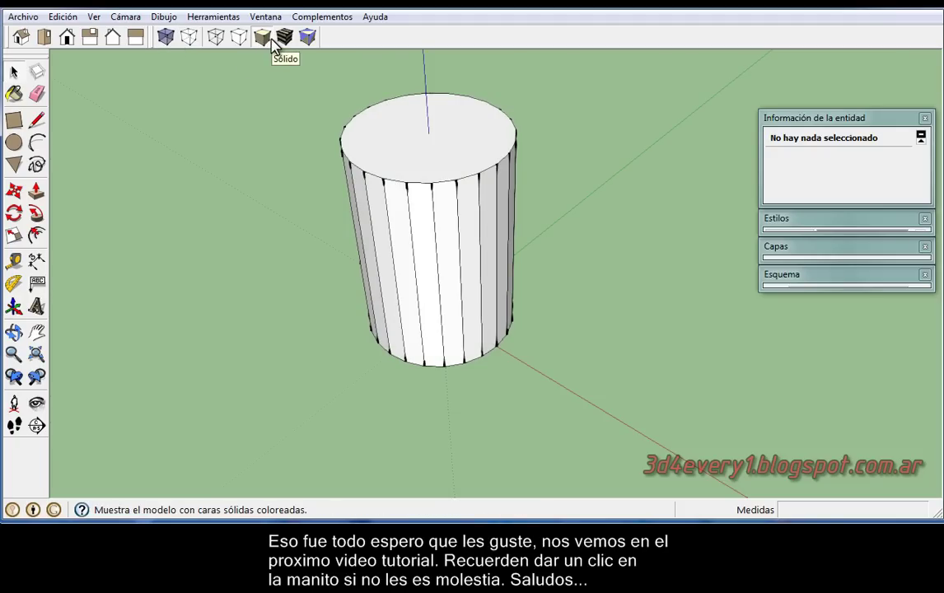
mouse_move(284, 103)
middle_down()
mouse_move(293, 119)
mouse_move(495, 42)
middle_up()
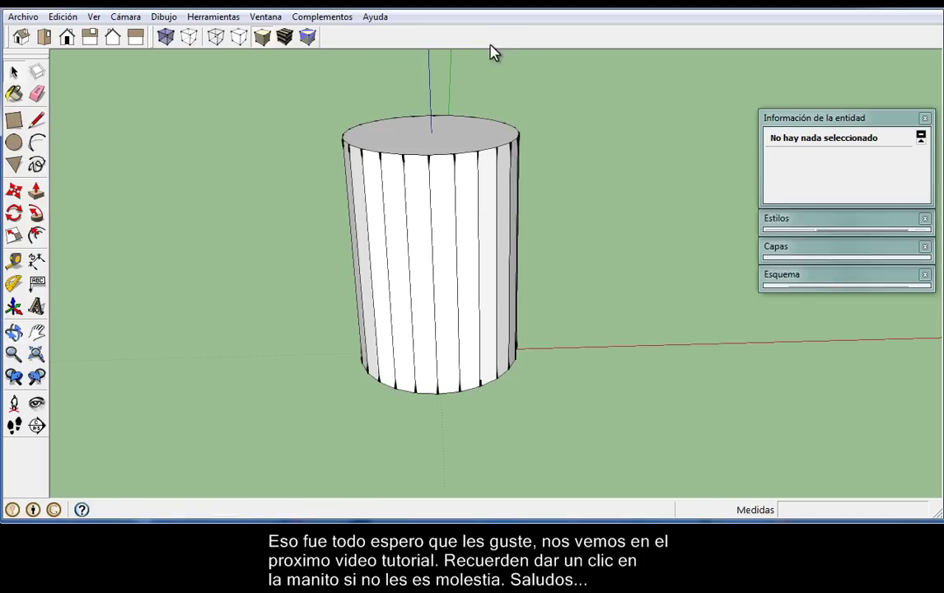